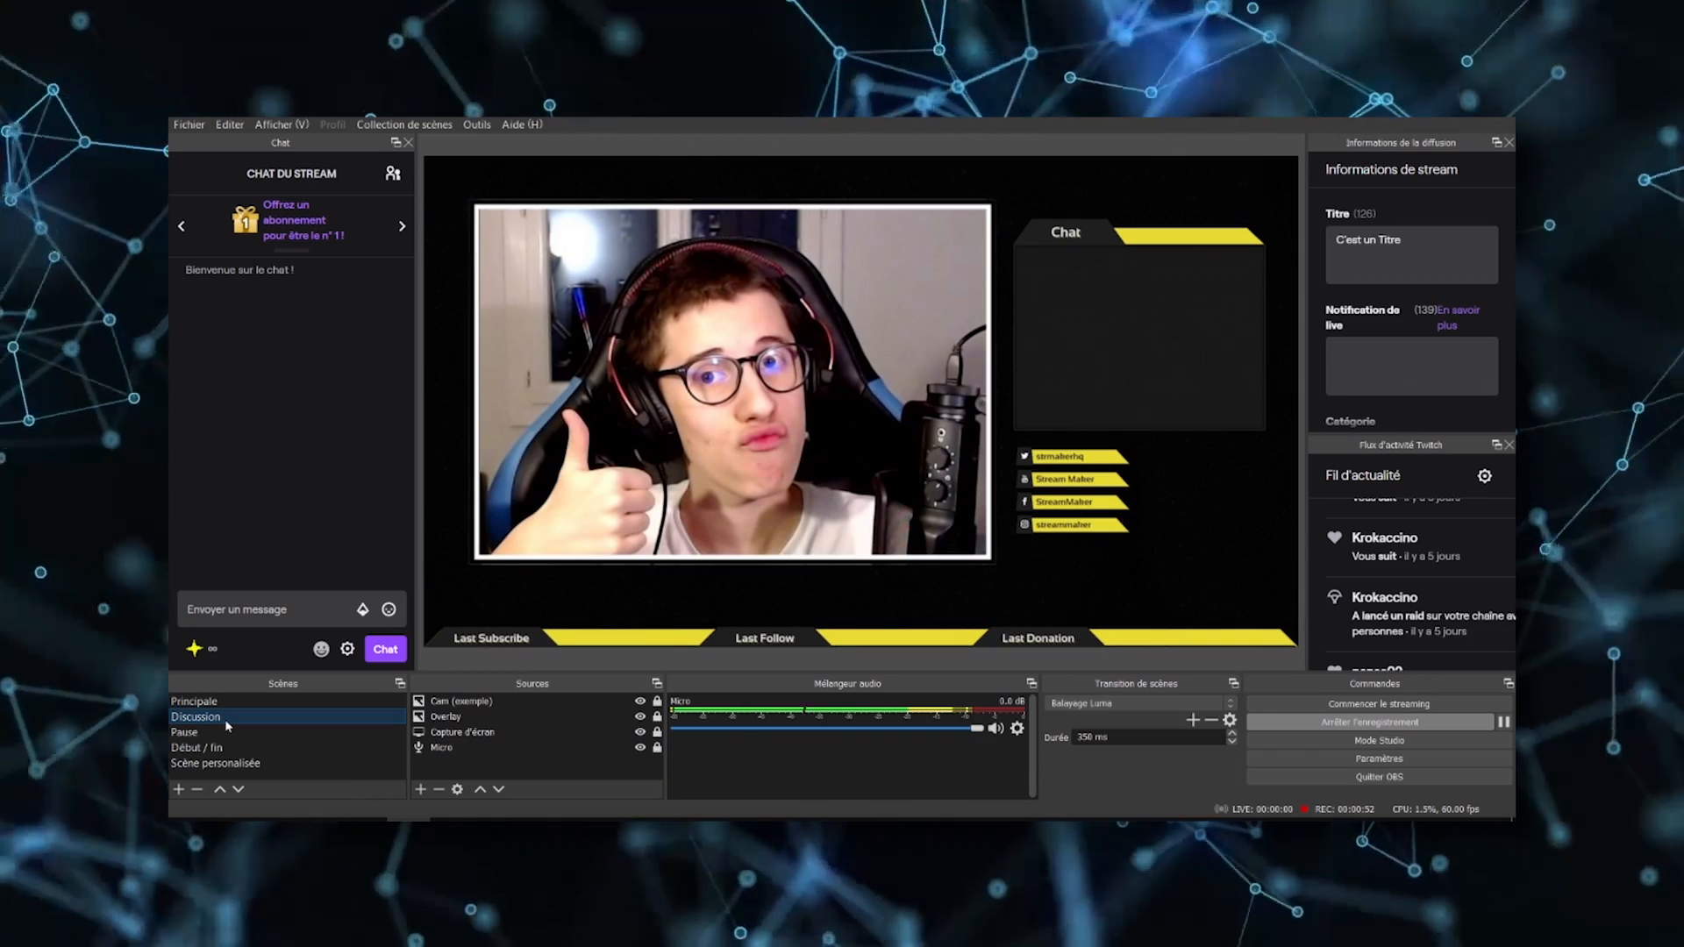
Switch to the Principale scene and make its Cam (exemple) source visible.
click(223, 703)
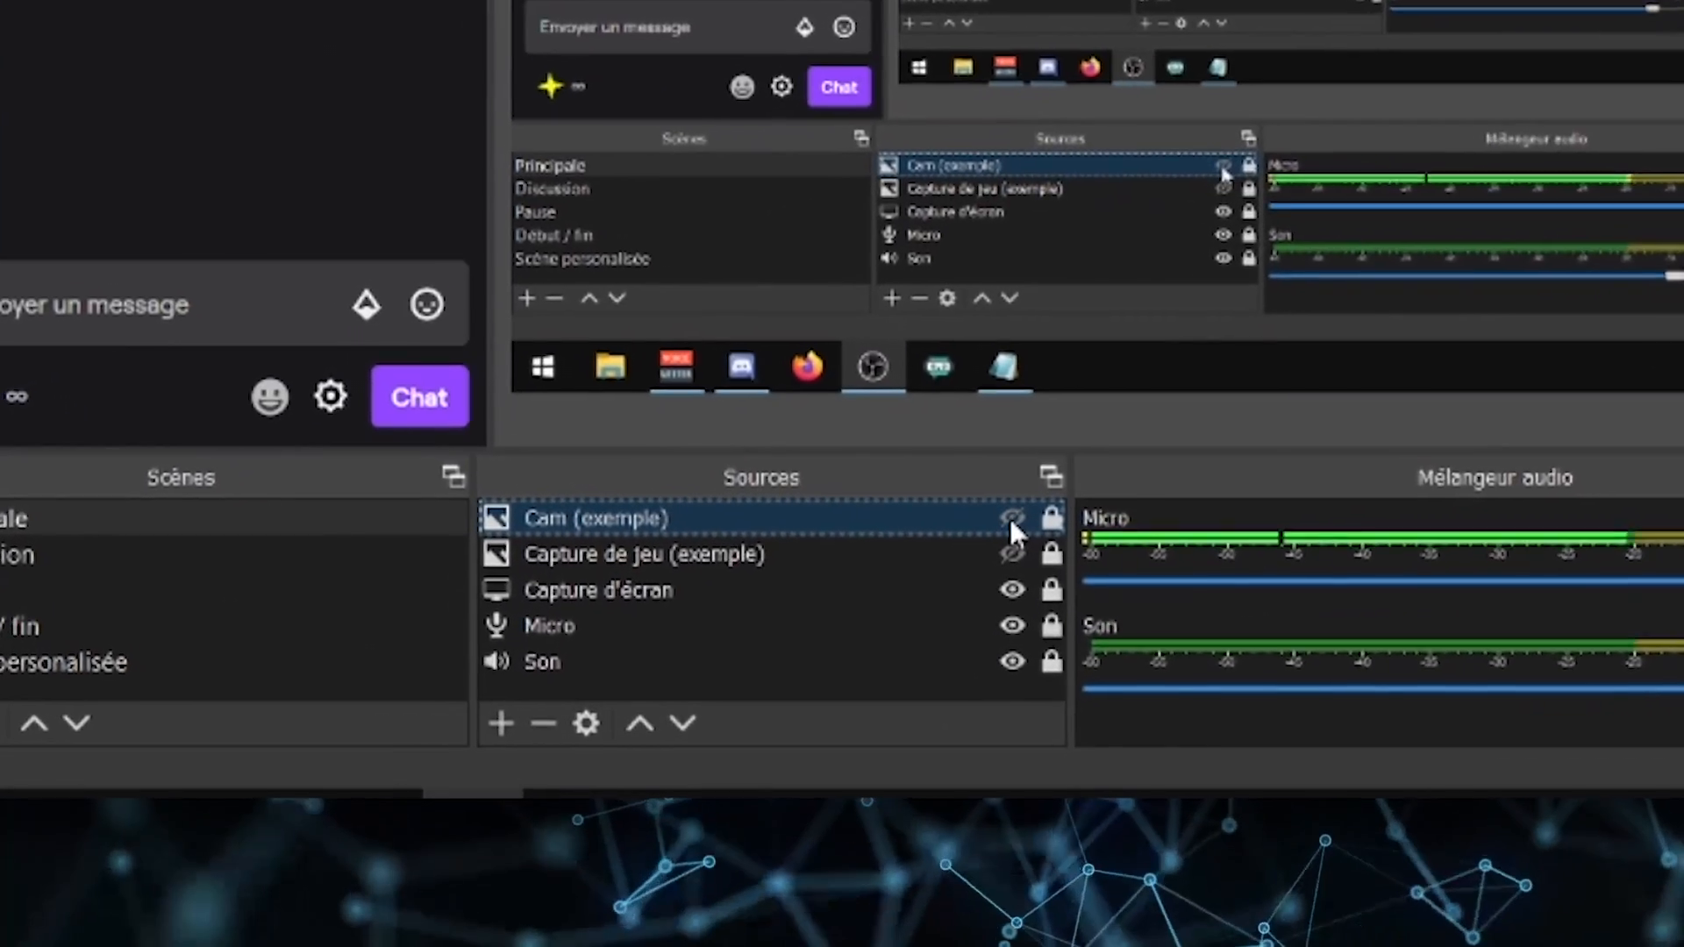
click(640, 703)
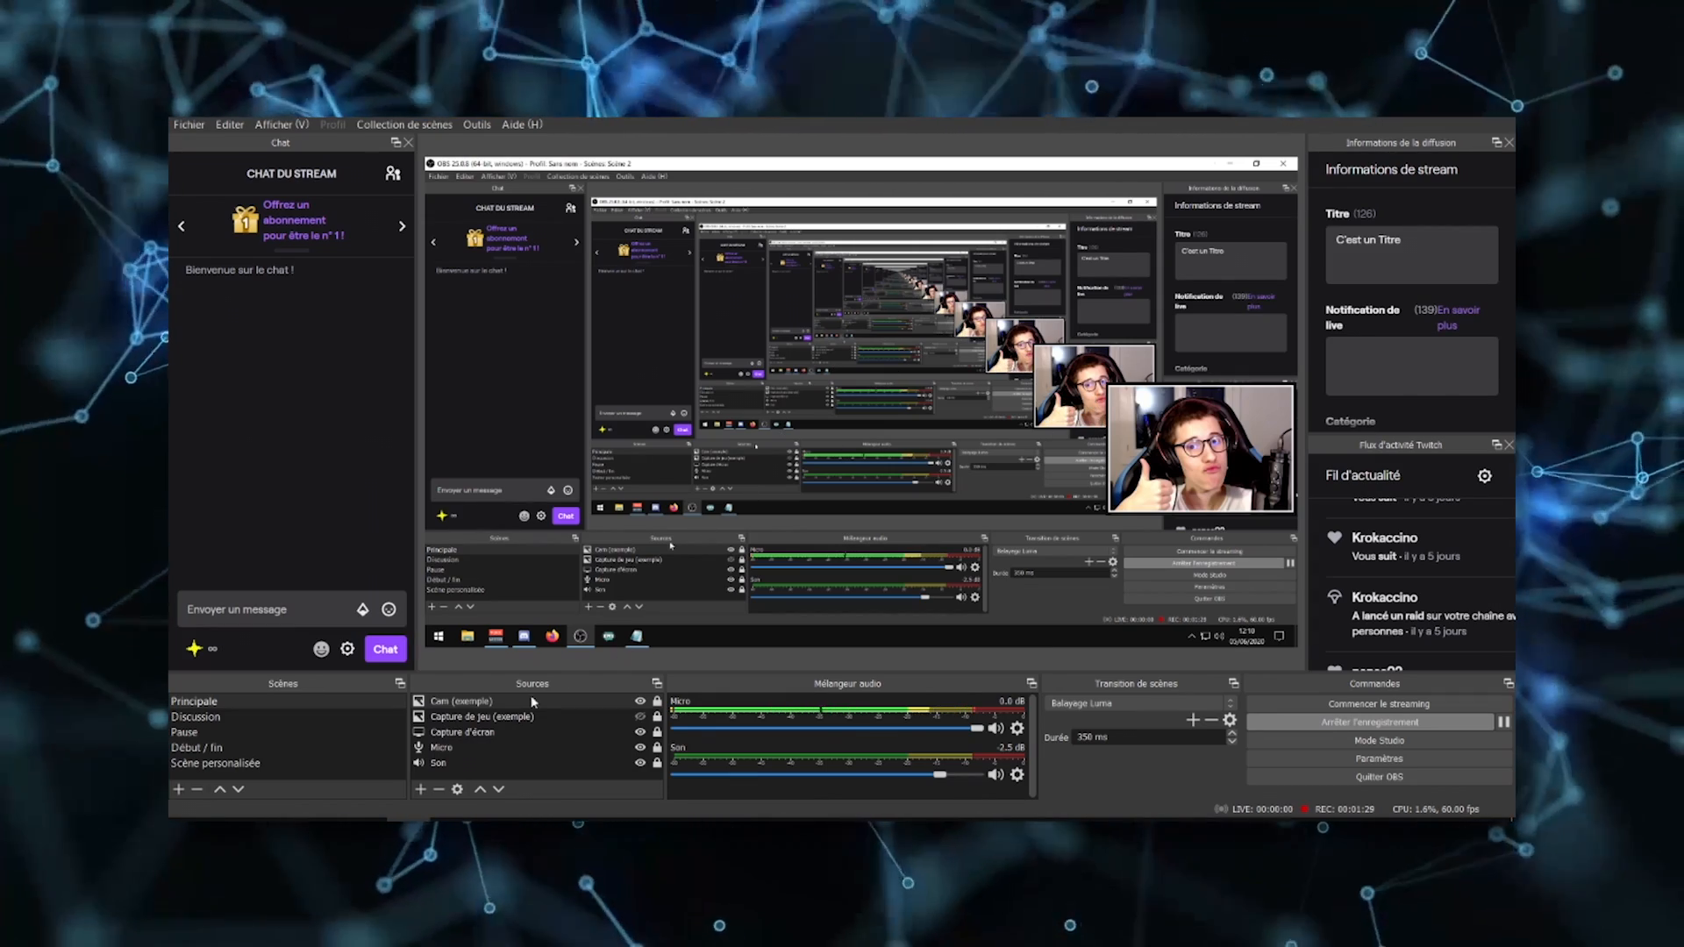
Move the Capture d'écran source to the top of the source list, and back below Capture de jeu (exemple).
click(479, 734)
drag(482, 701, 481, 702)
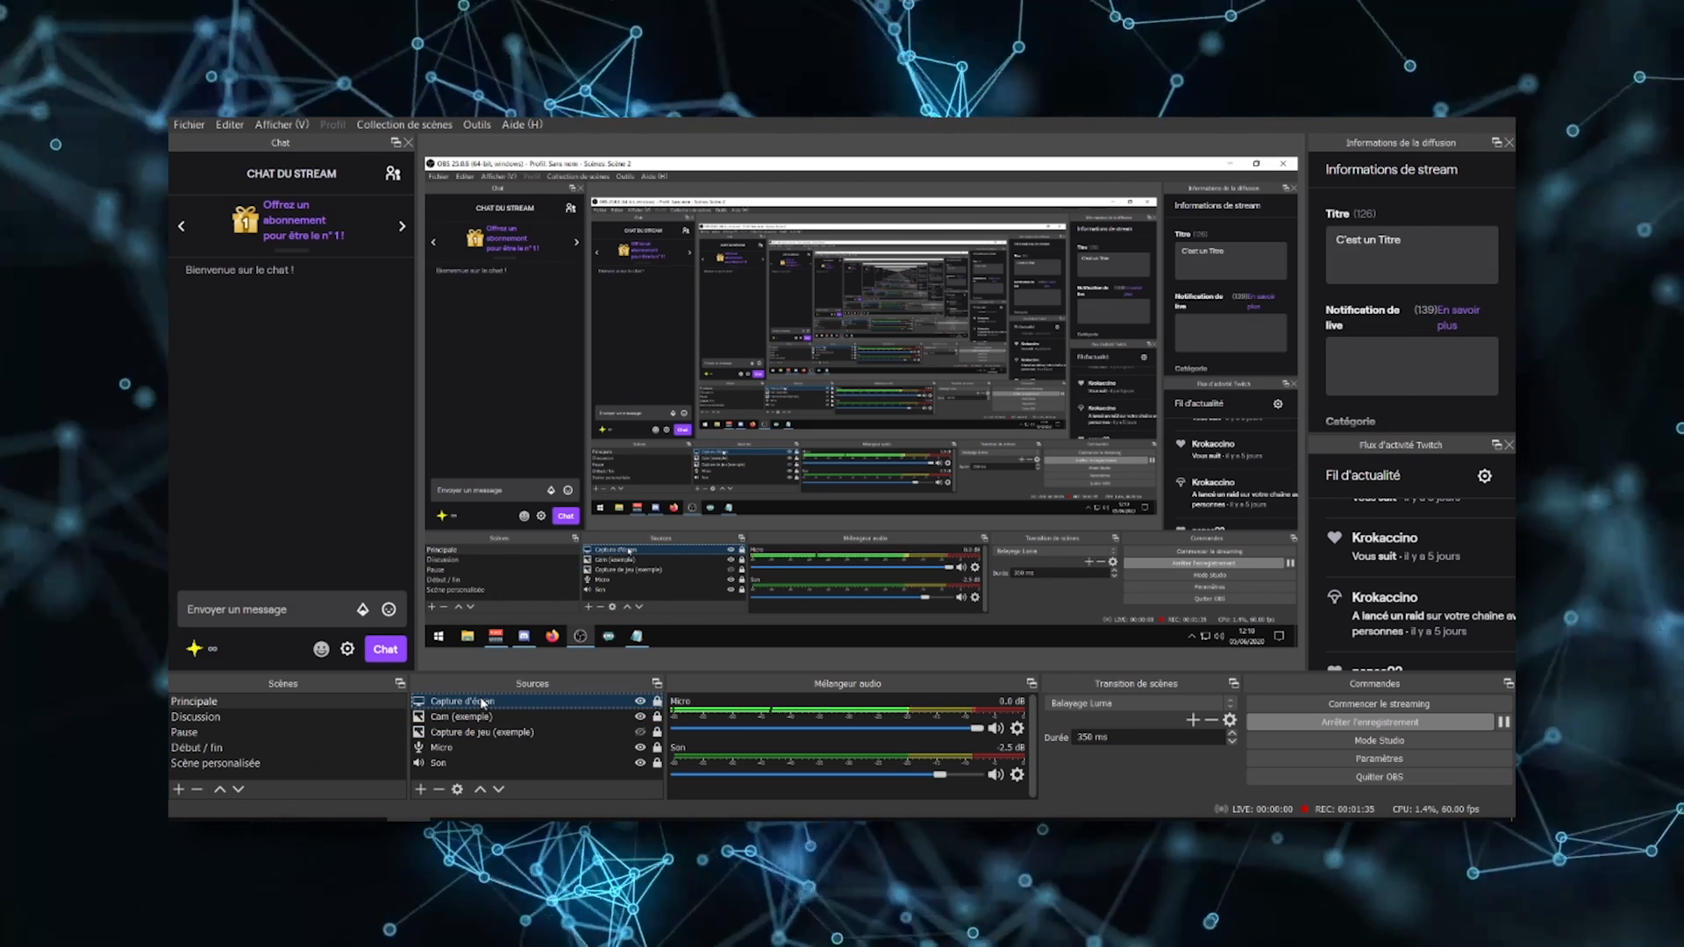
drag(482, 702, 481, 733)
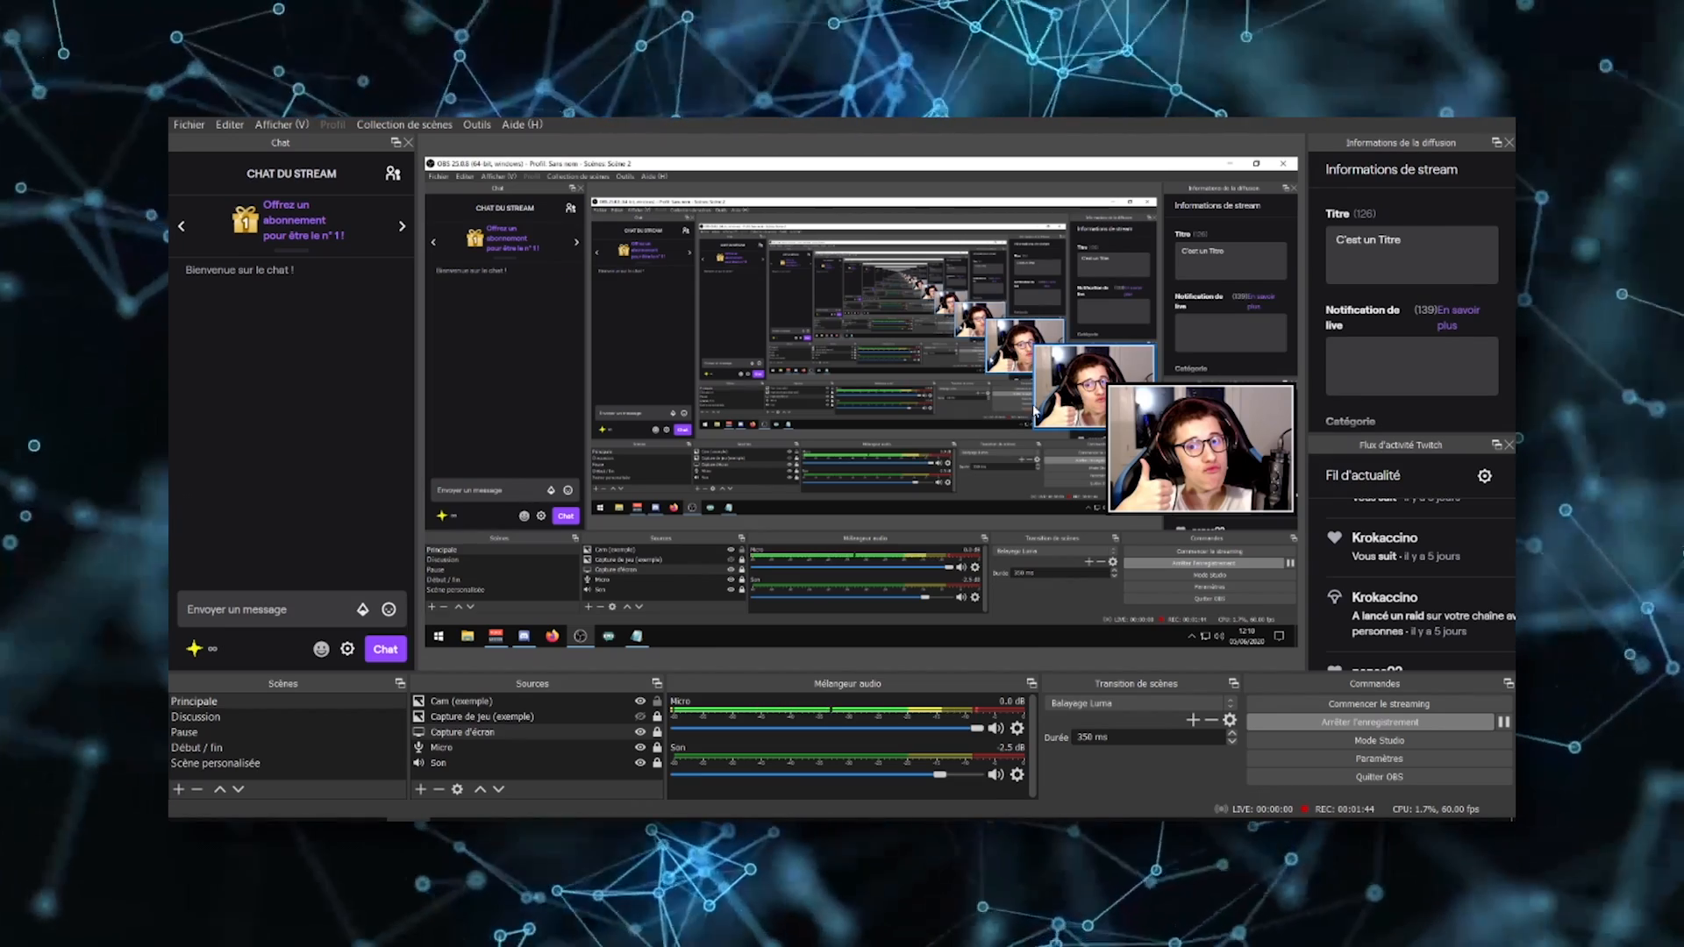
Shift the camera overlay sideways in the preview and back.
drag(1056, 406, 1030, 402)
drag(1029, 401, 1059, 401)
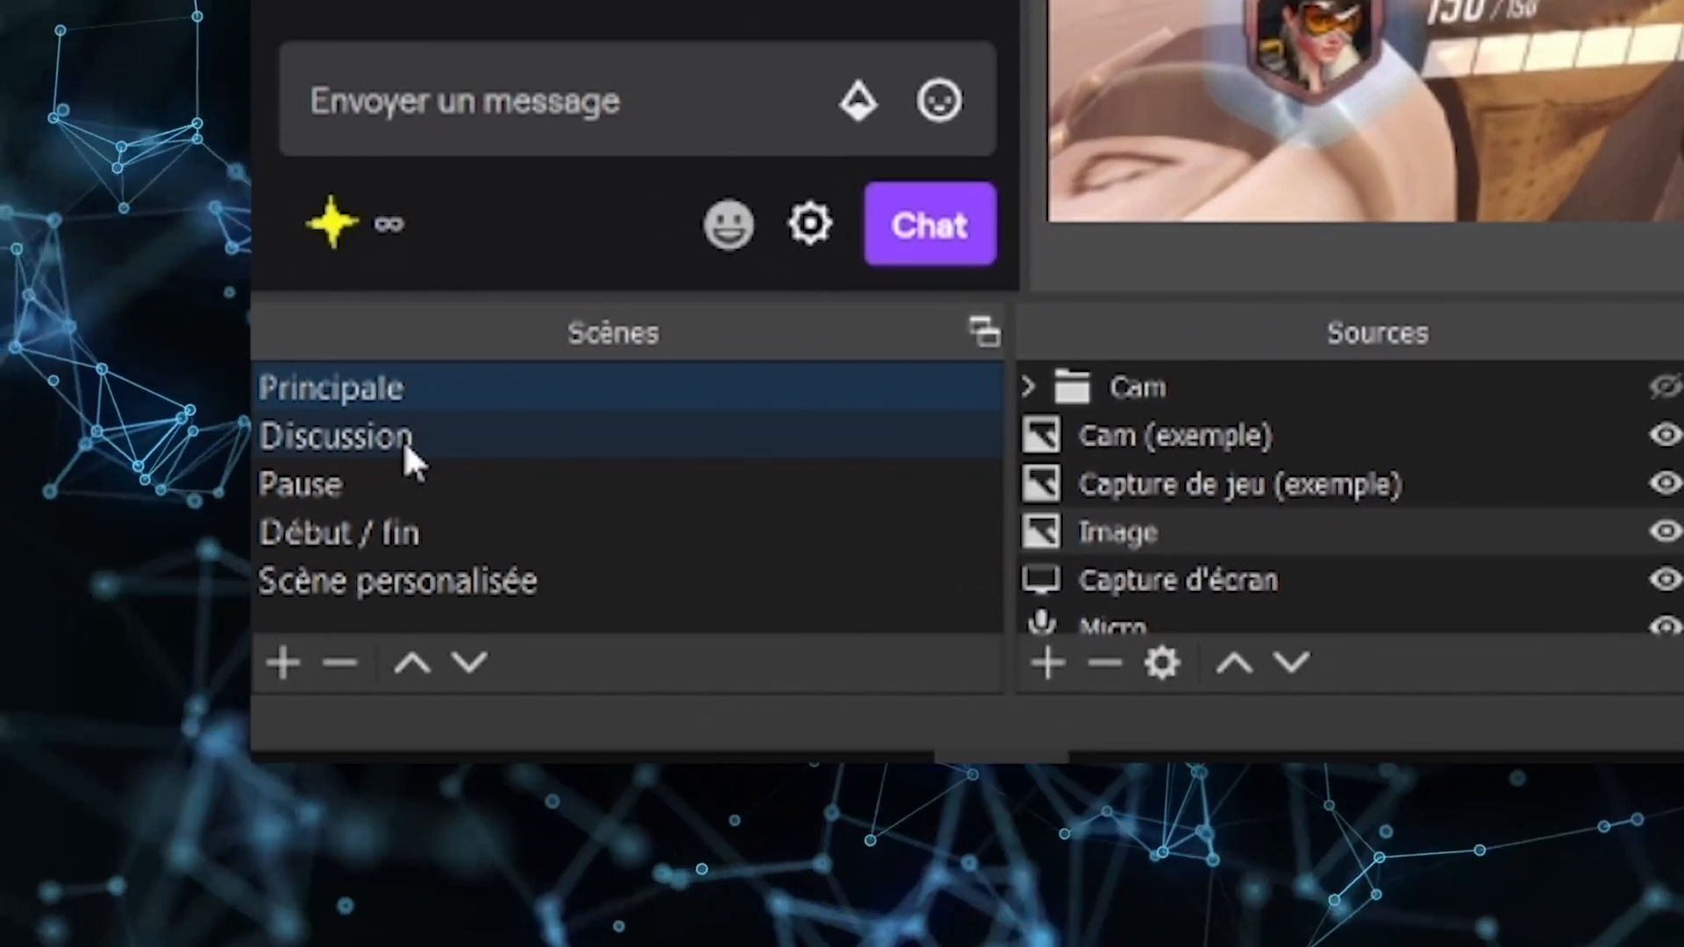
View the Discussion, Pause and Scène personalisée scenes one after another.
click(218, 720)
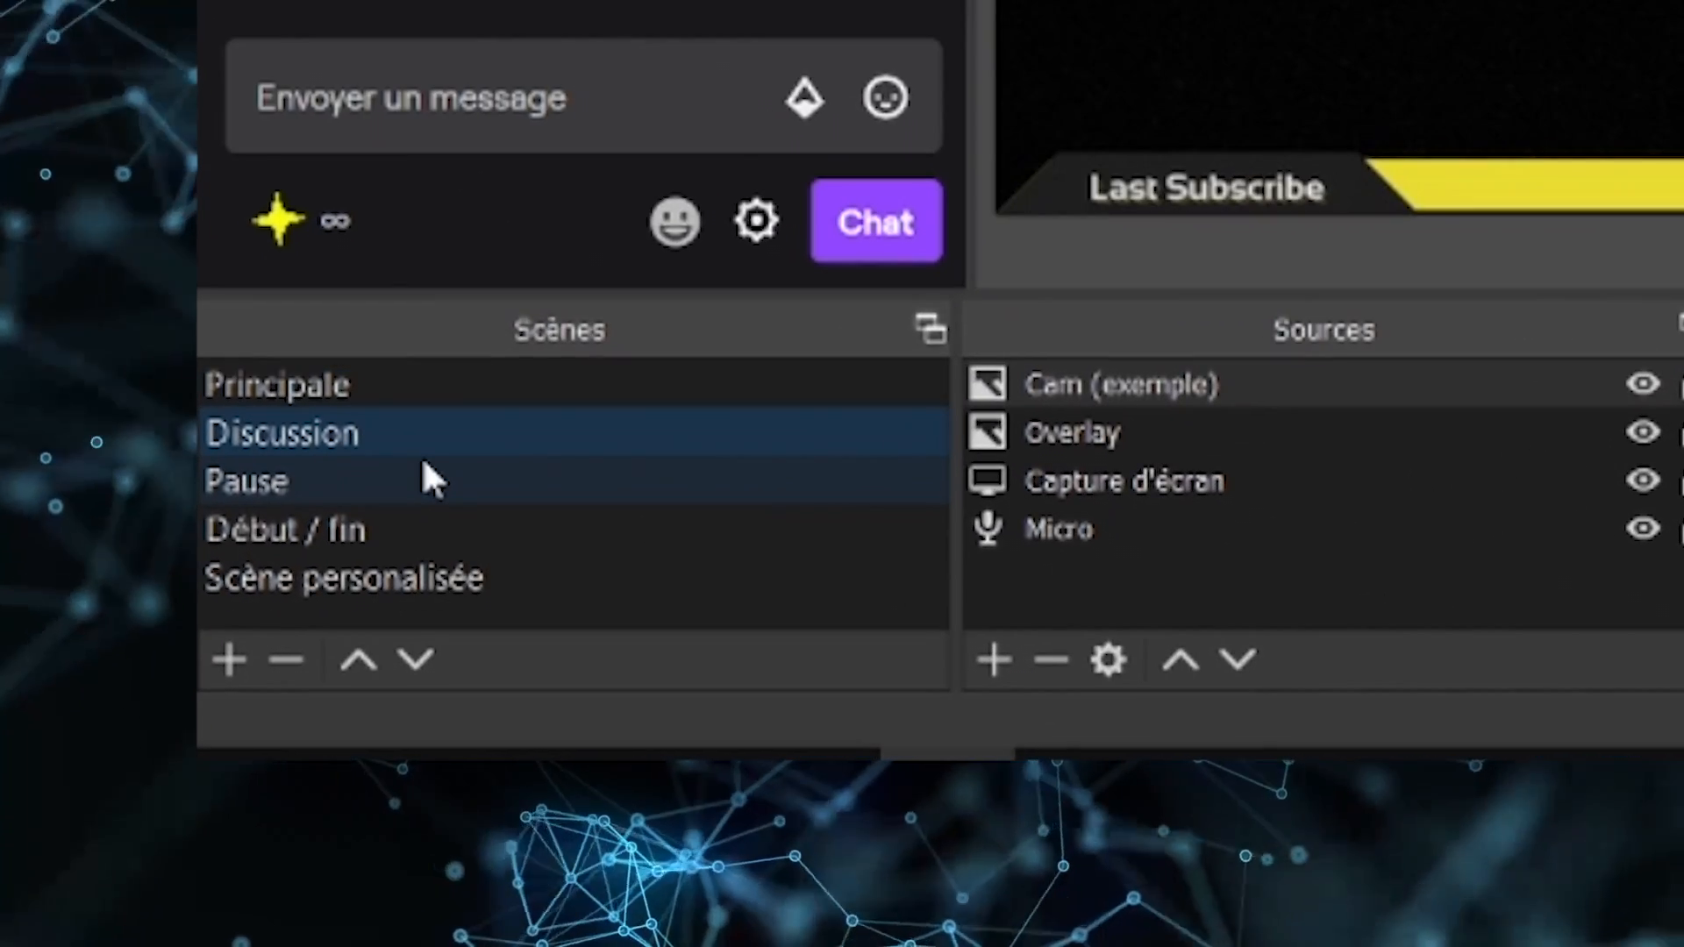
click(243, 730)
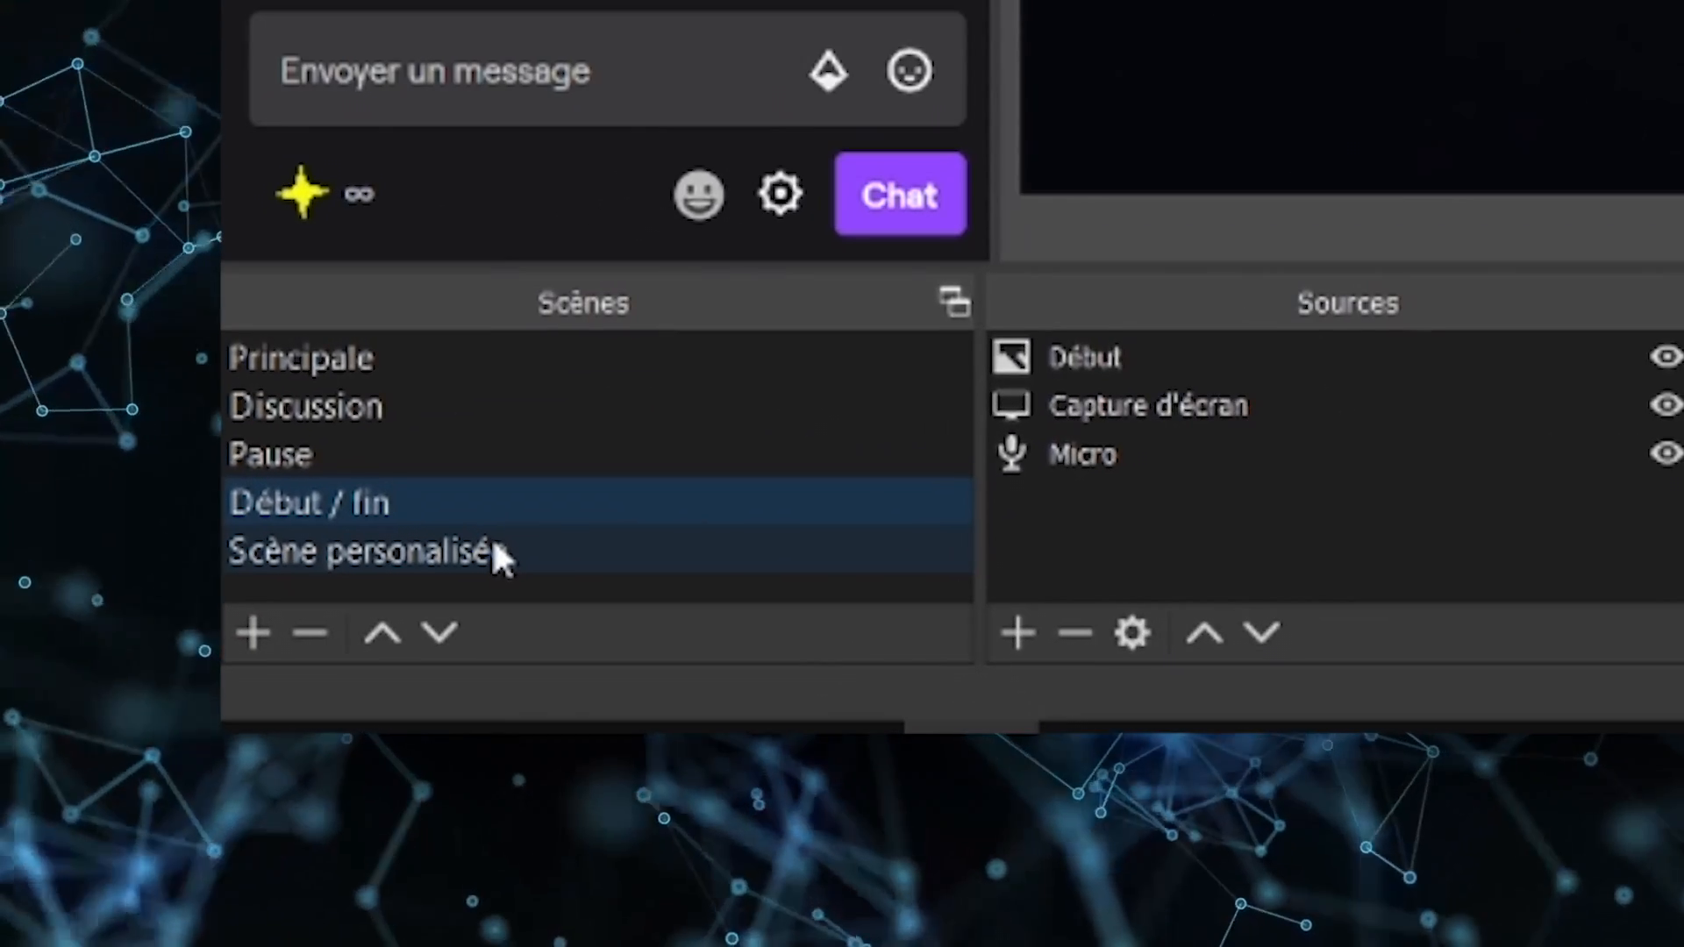
click(256, 763)
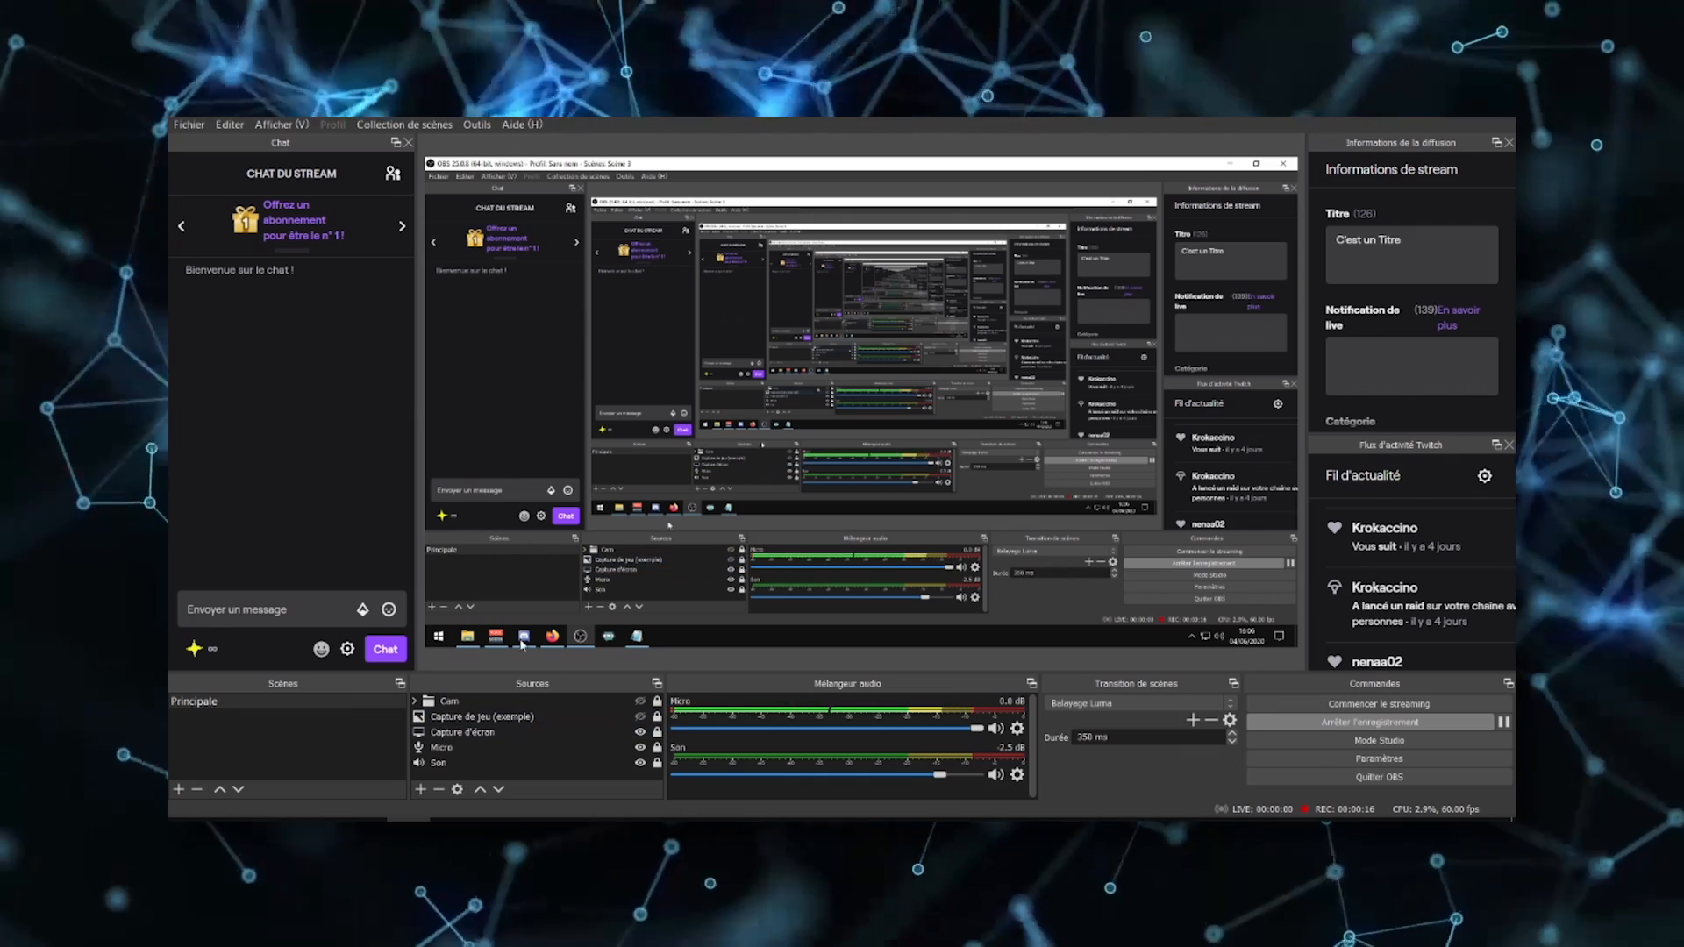
Review the audio device settings and leave them without changes.
click(198, 128)
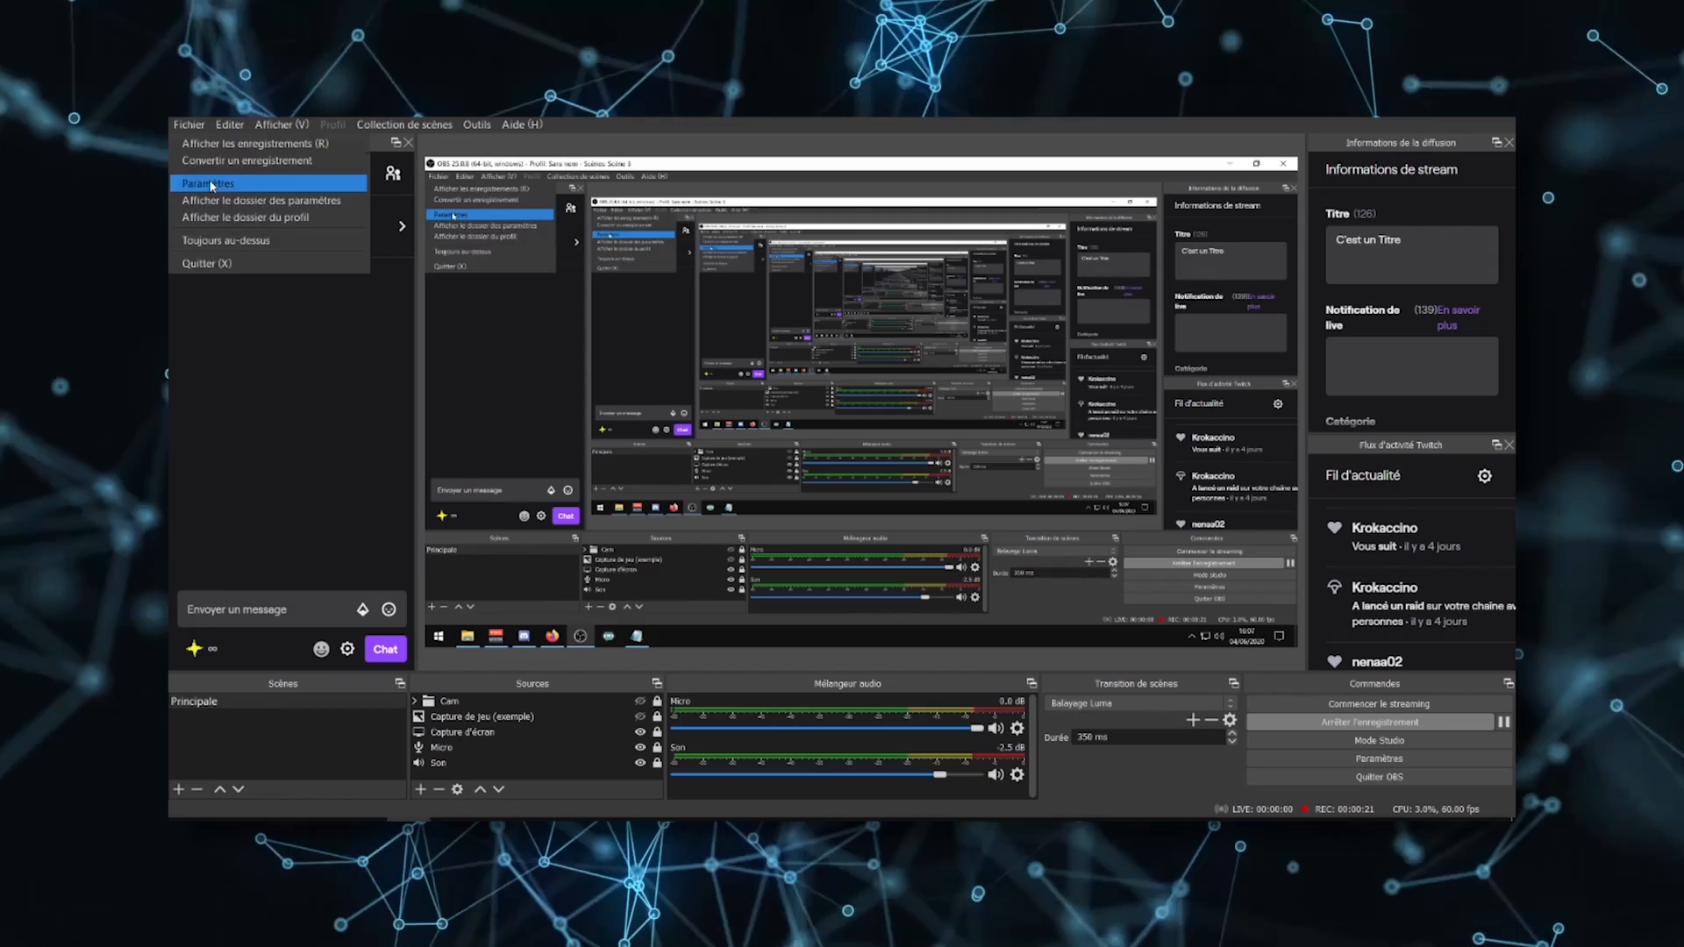
click(209, 181)
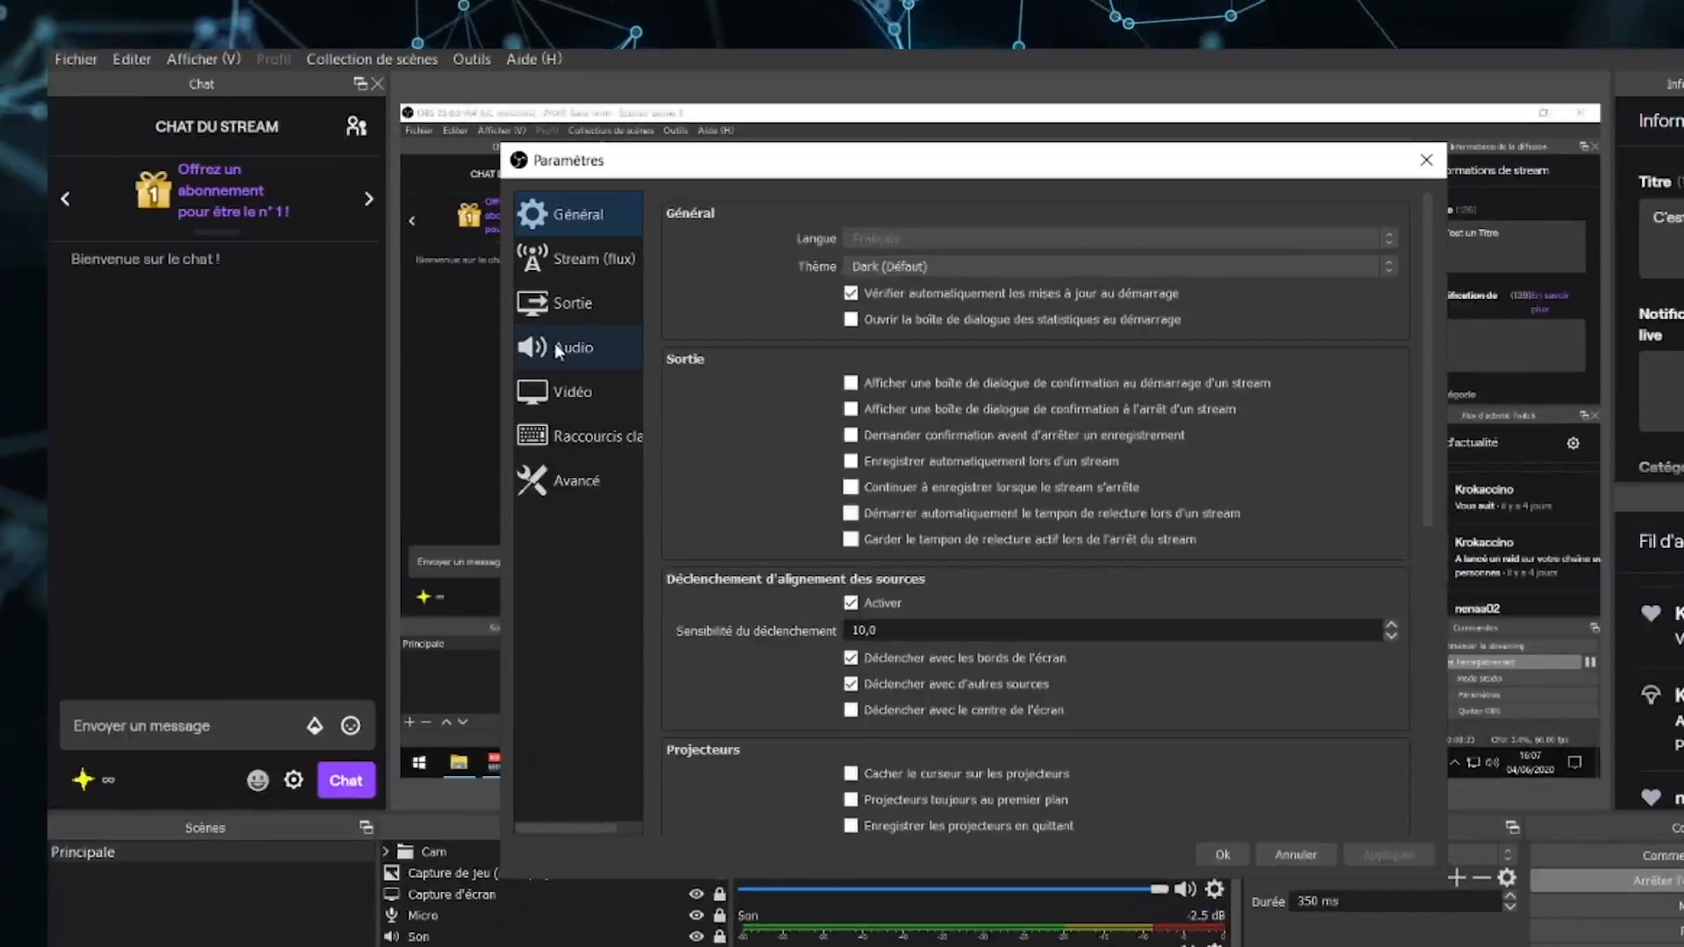
click(544, 335)
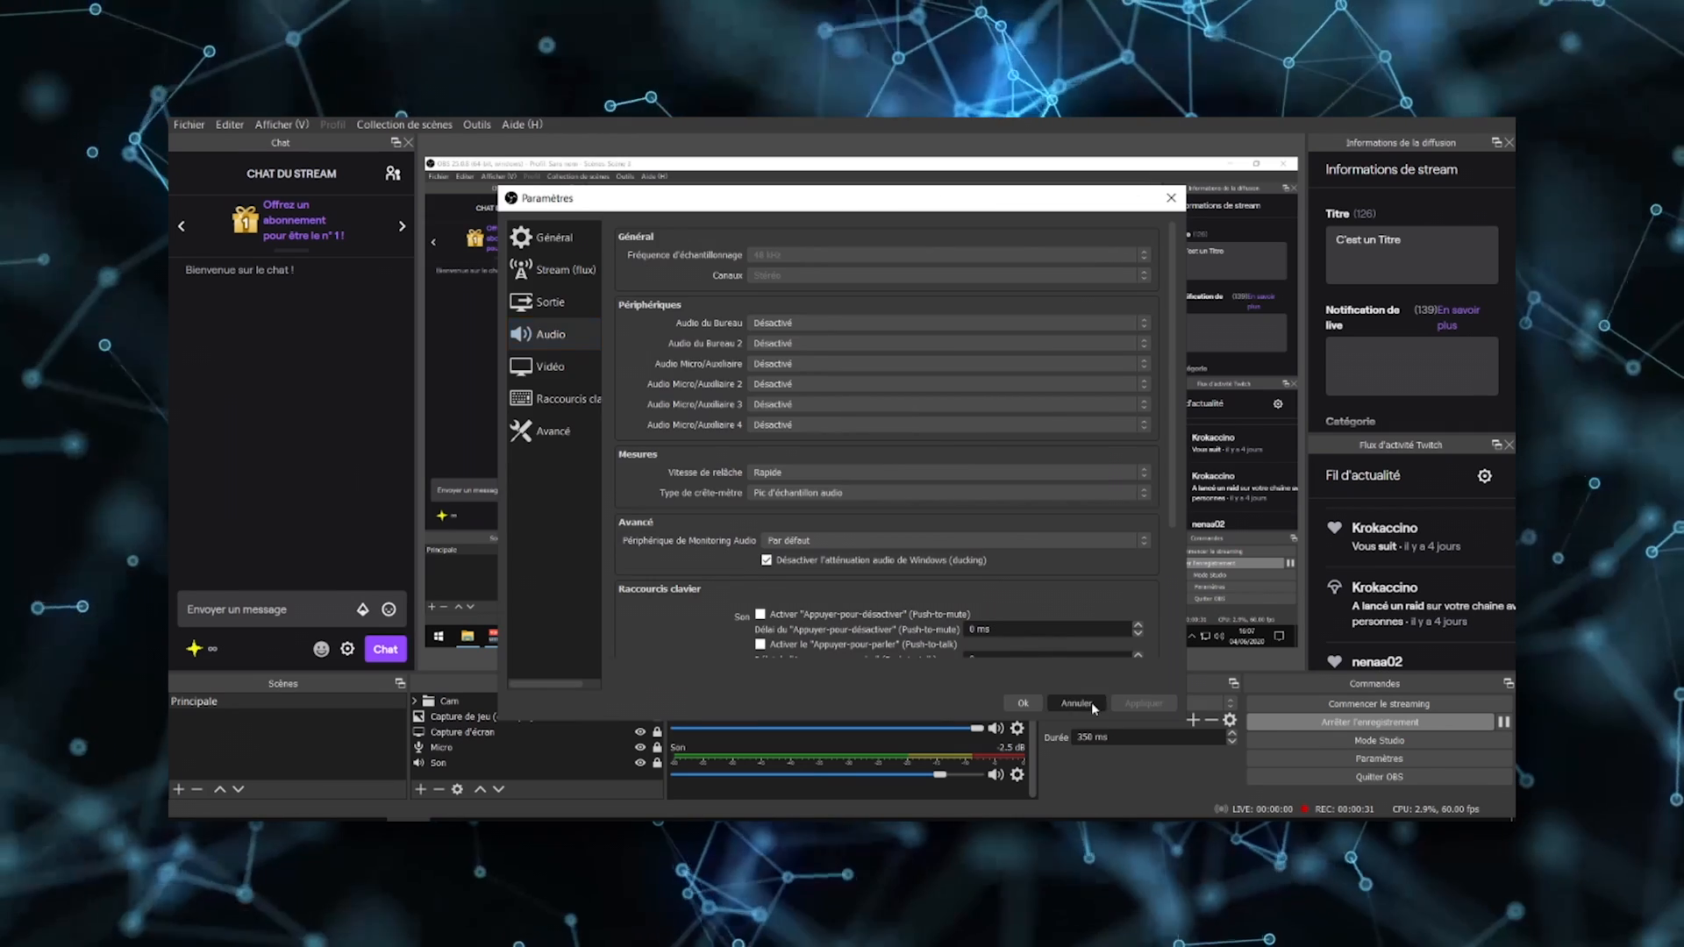
click(1088, 702)
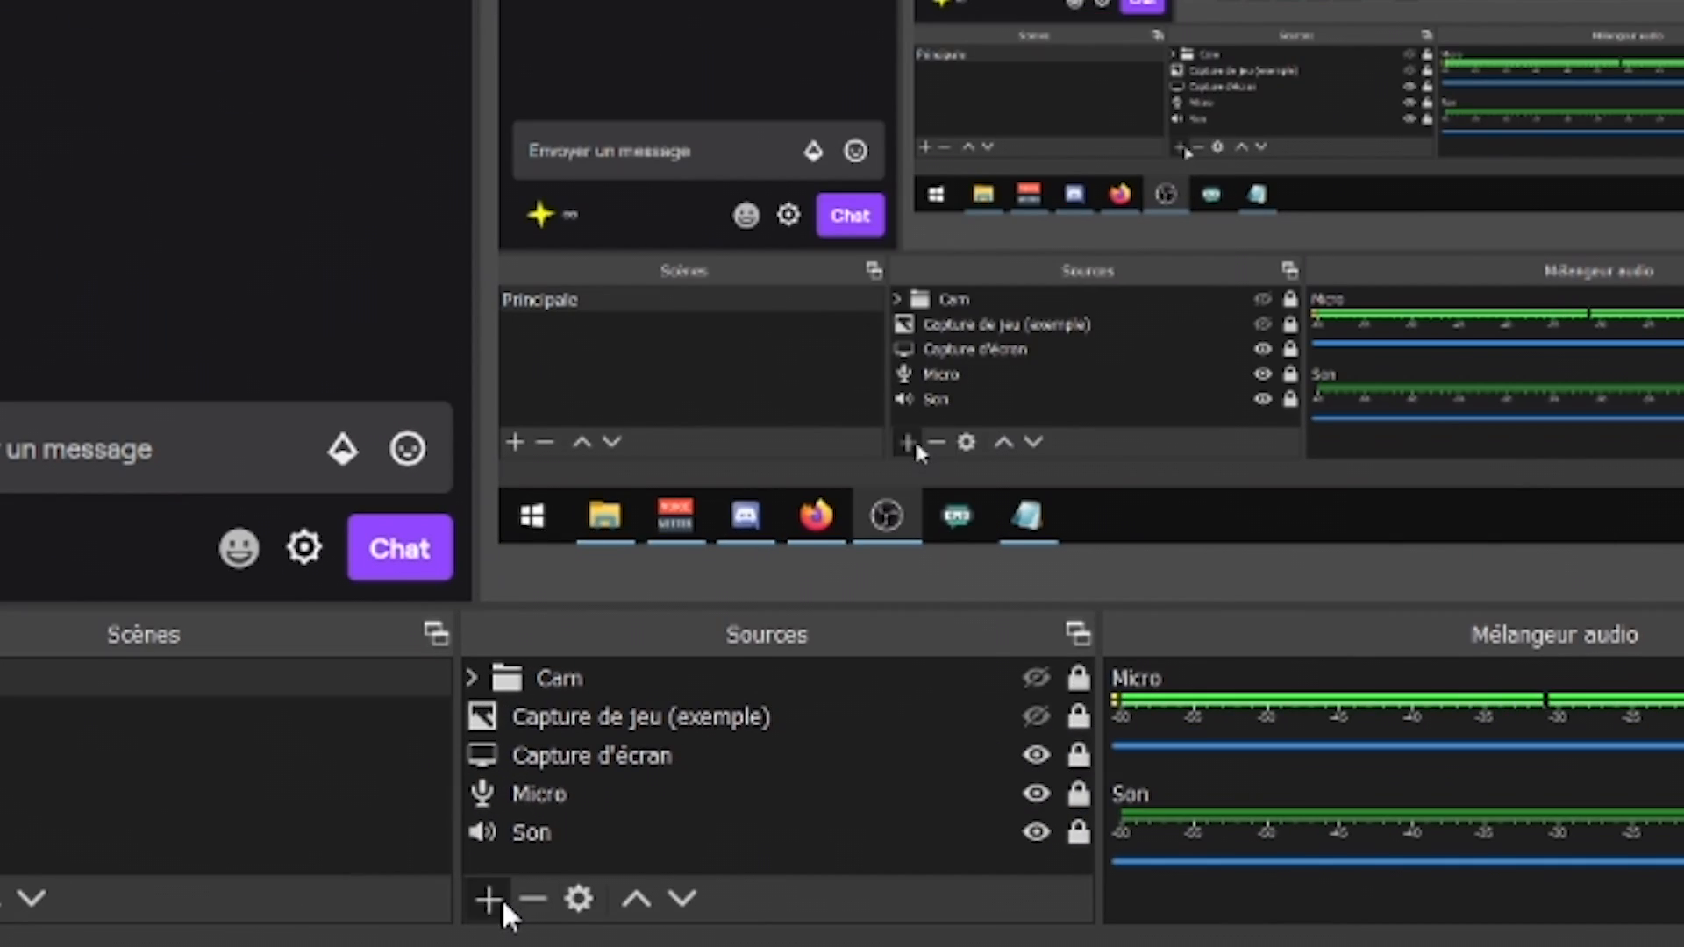
Examine the creation options for a Capture Audio (Entrée) source, including reusing an existing one, without adding it.
click(491, 898)
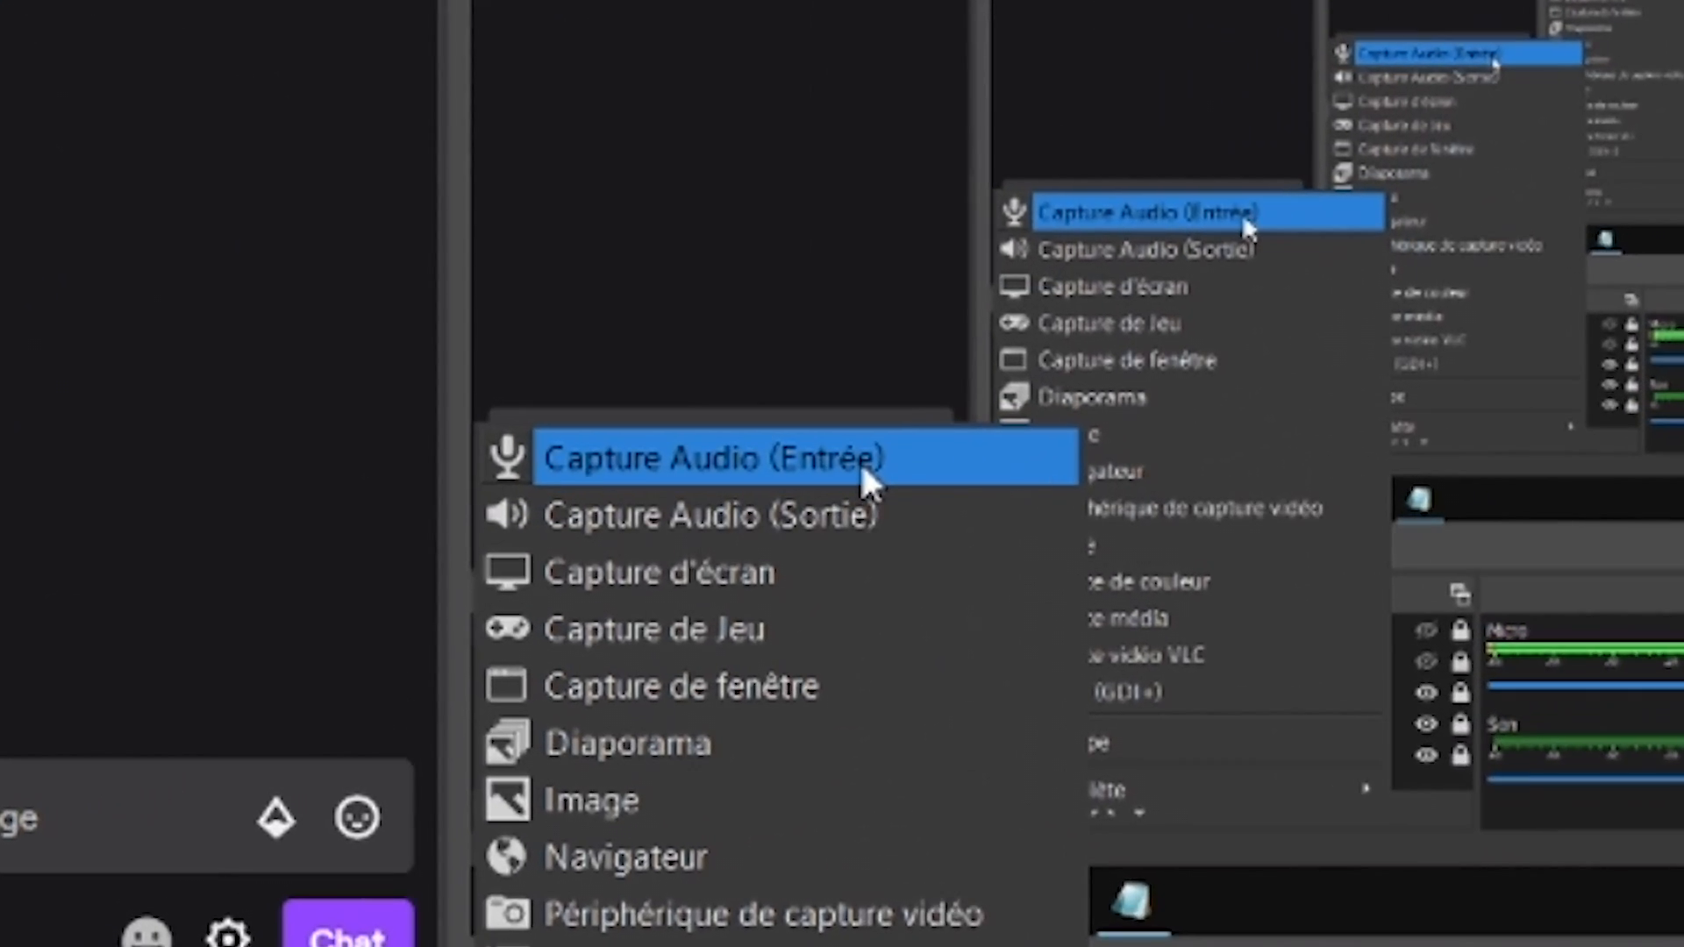
click(552, 495)
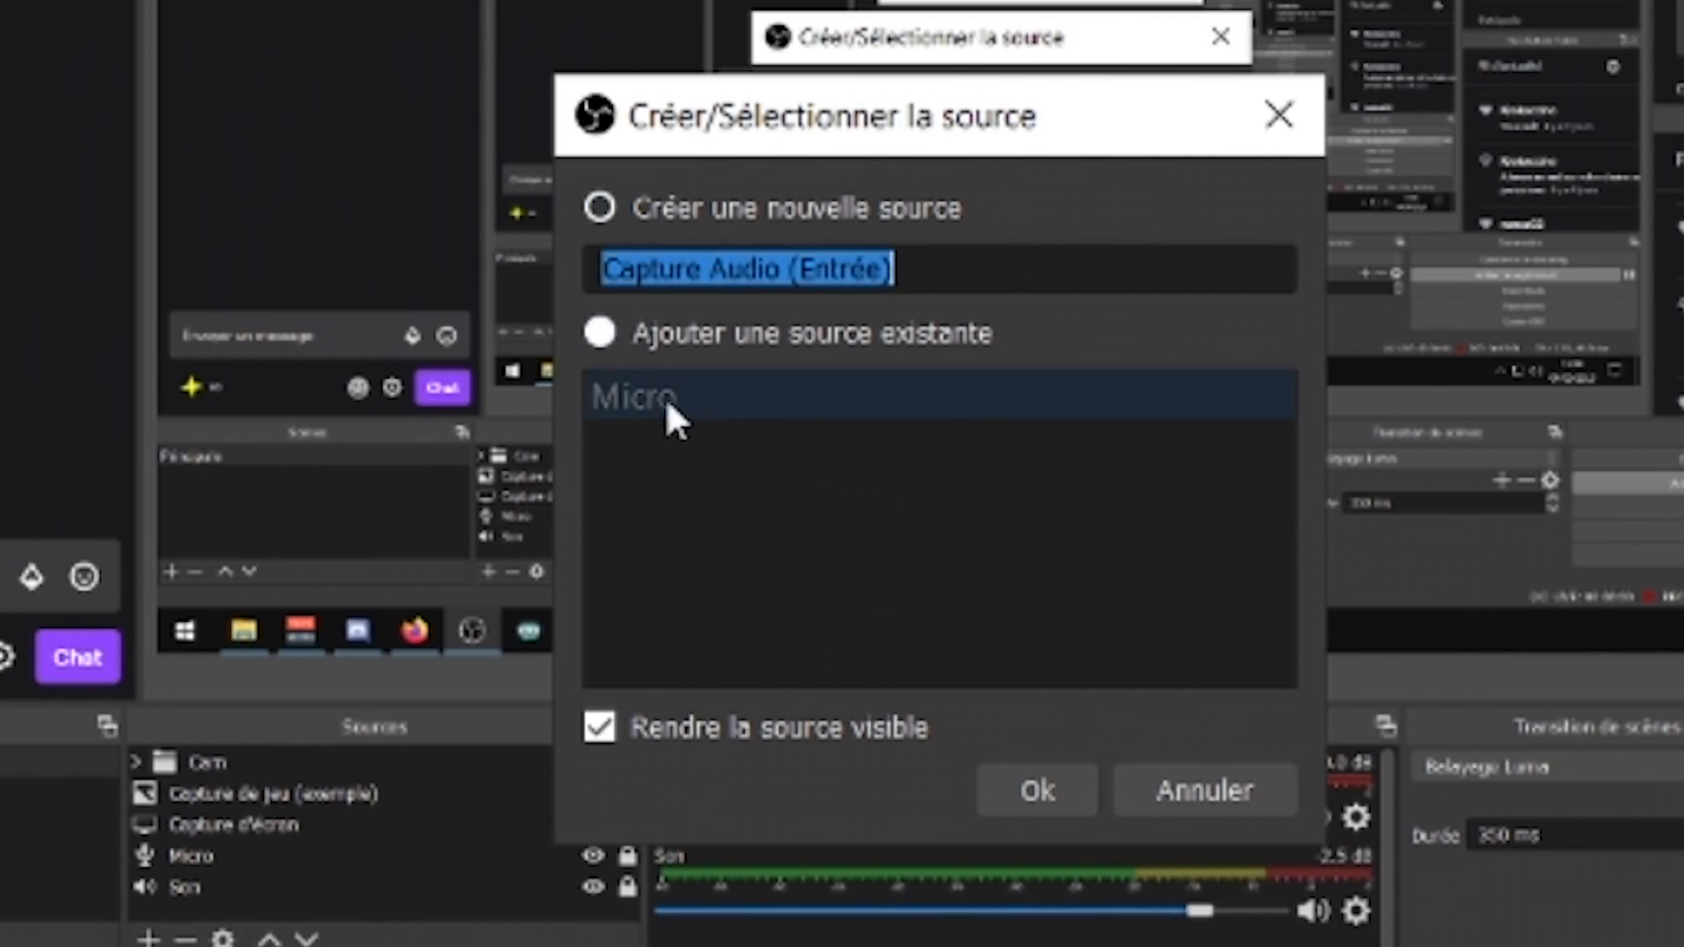
click(601, 332)
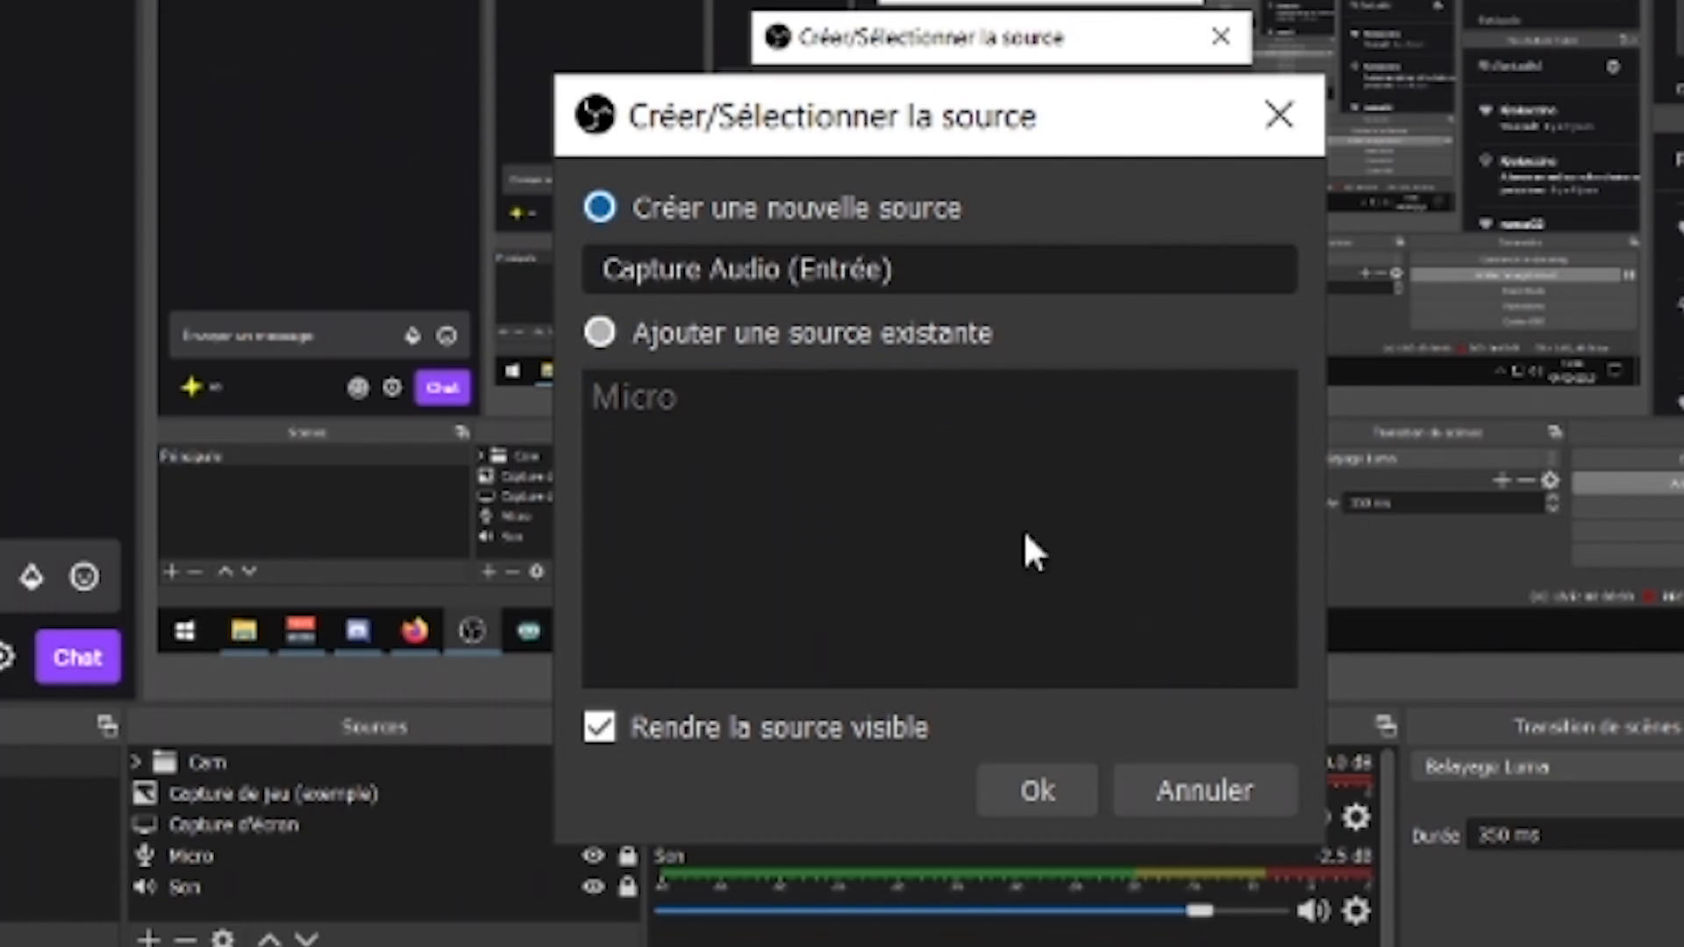
click(1239, 789)
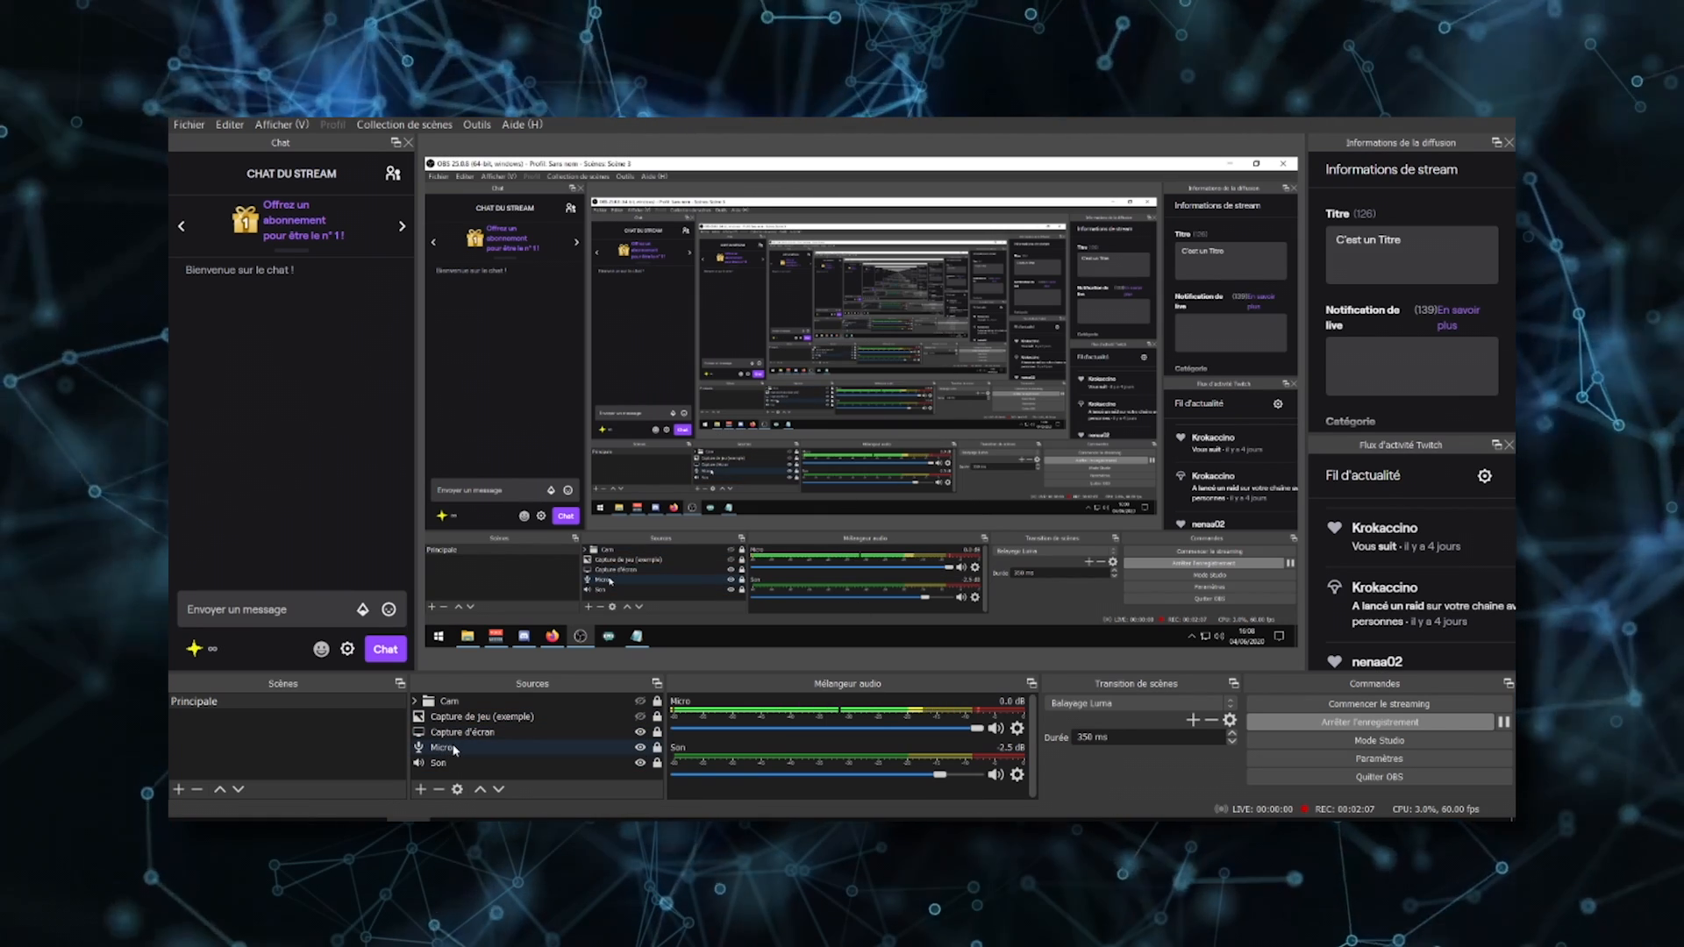
Examine the creation options for a Capture Audio (Sortie) source, including the existing Son source, without adding it.
click(215, 857)
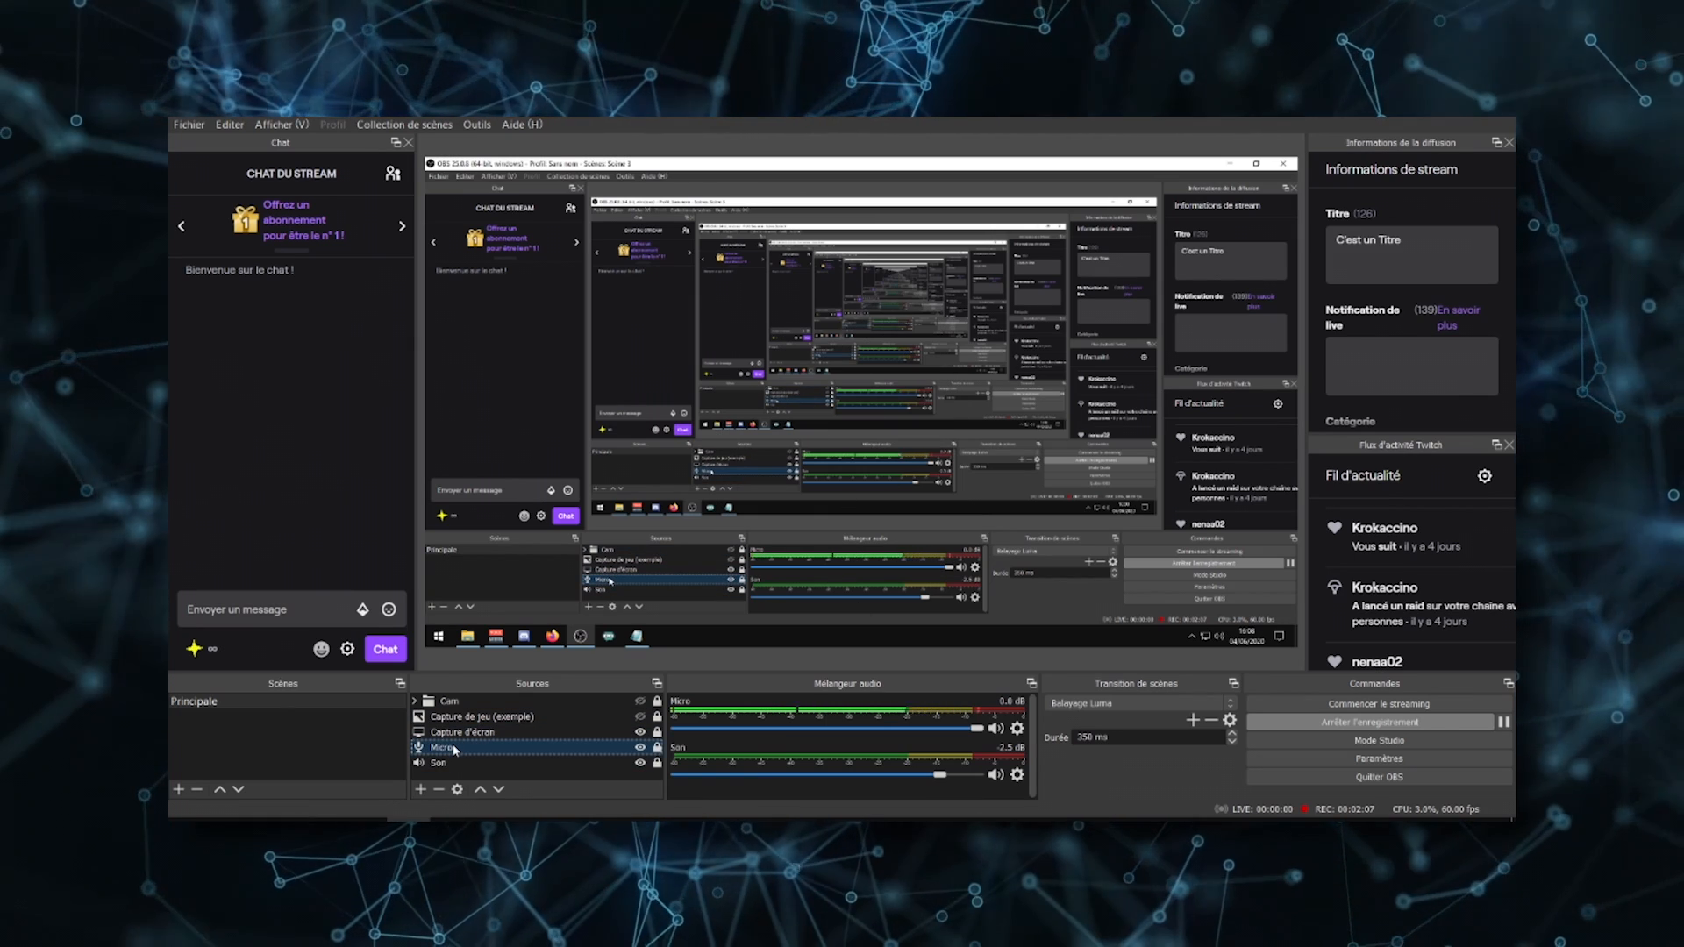
click(420, 789)
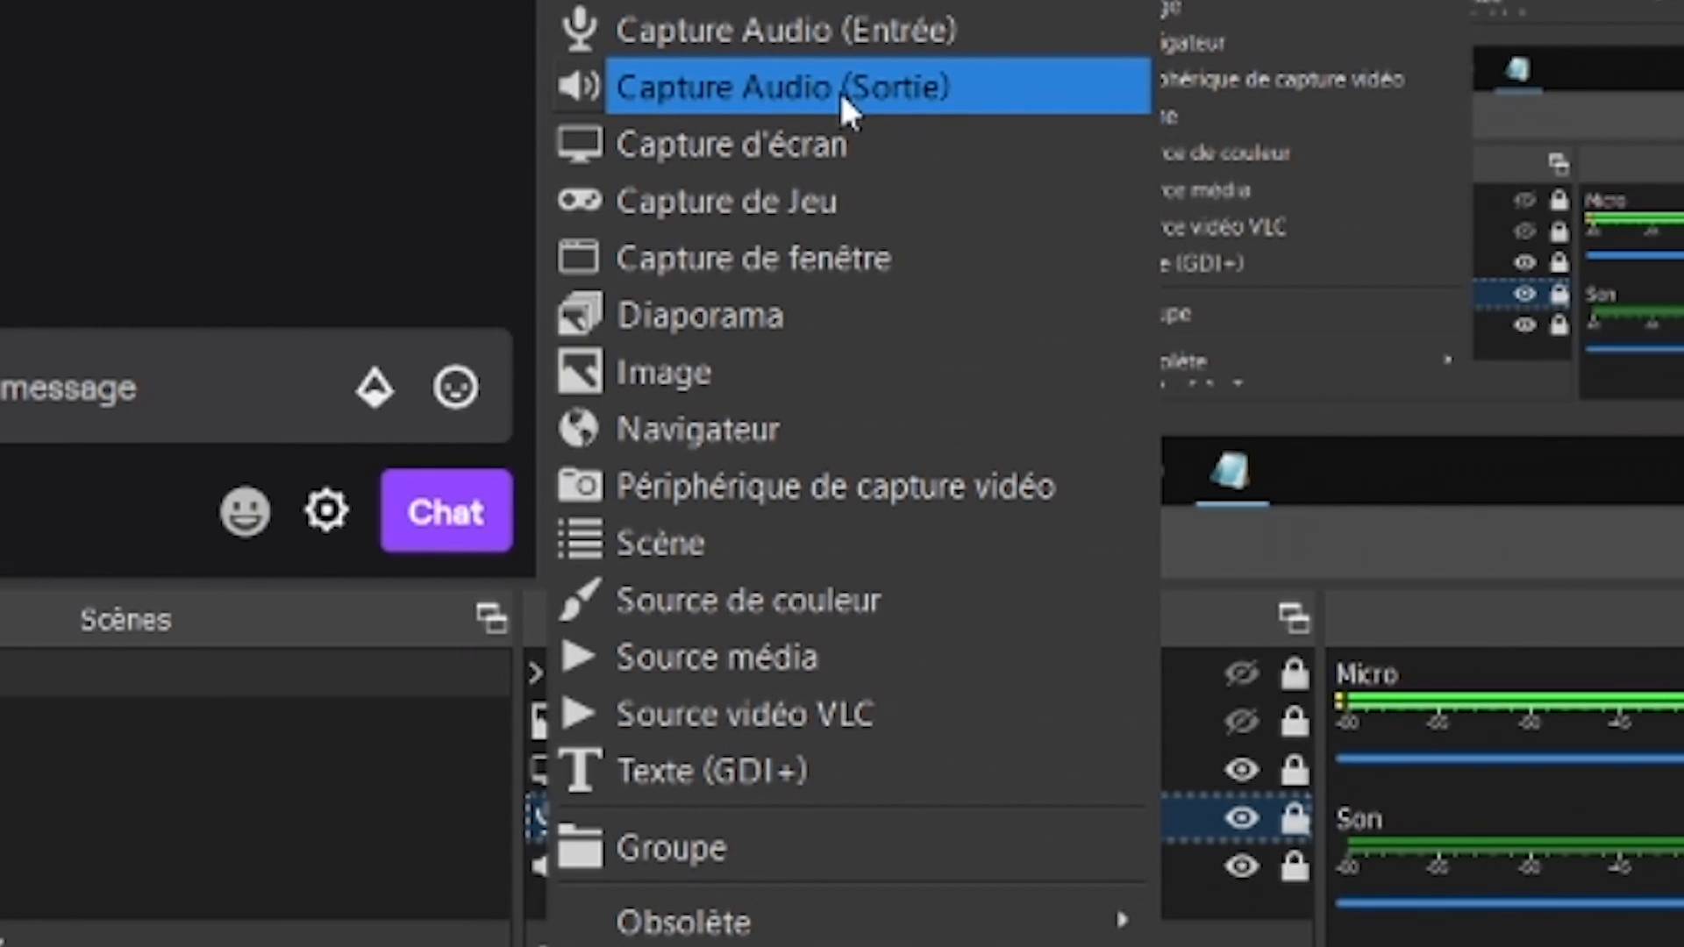
click(838, 88)
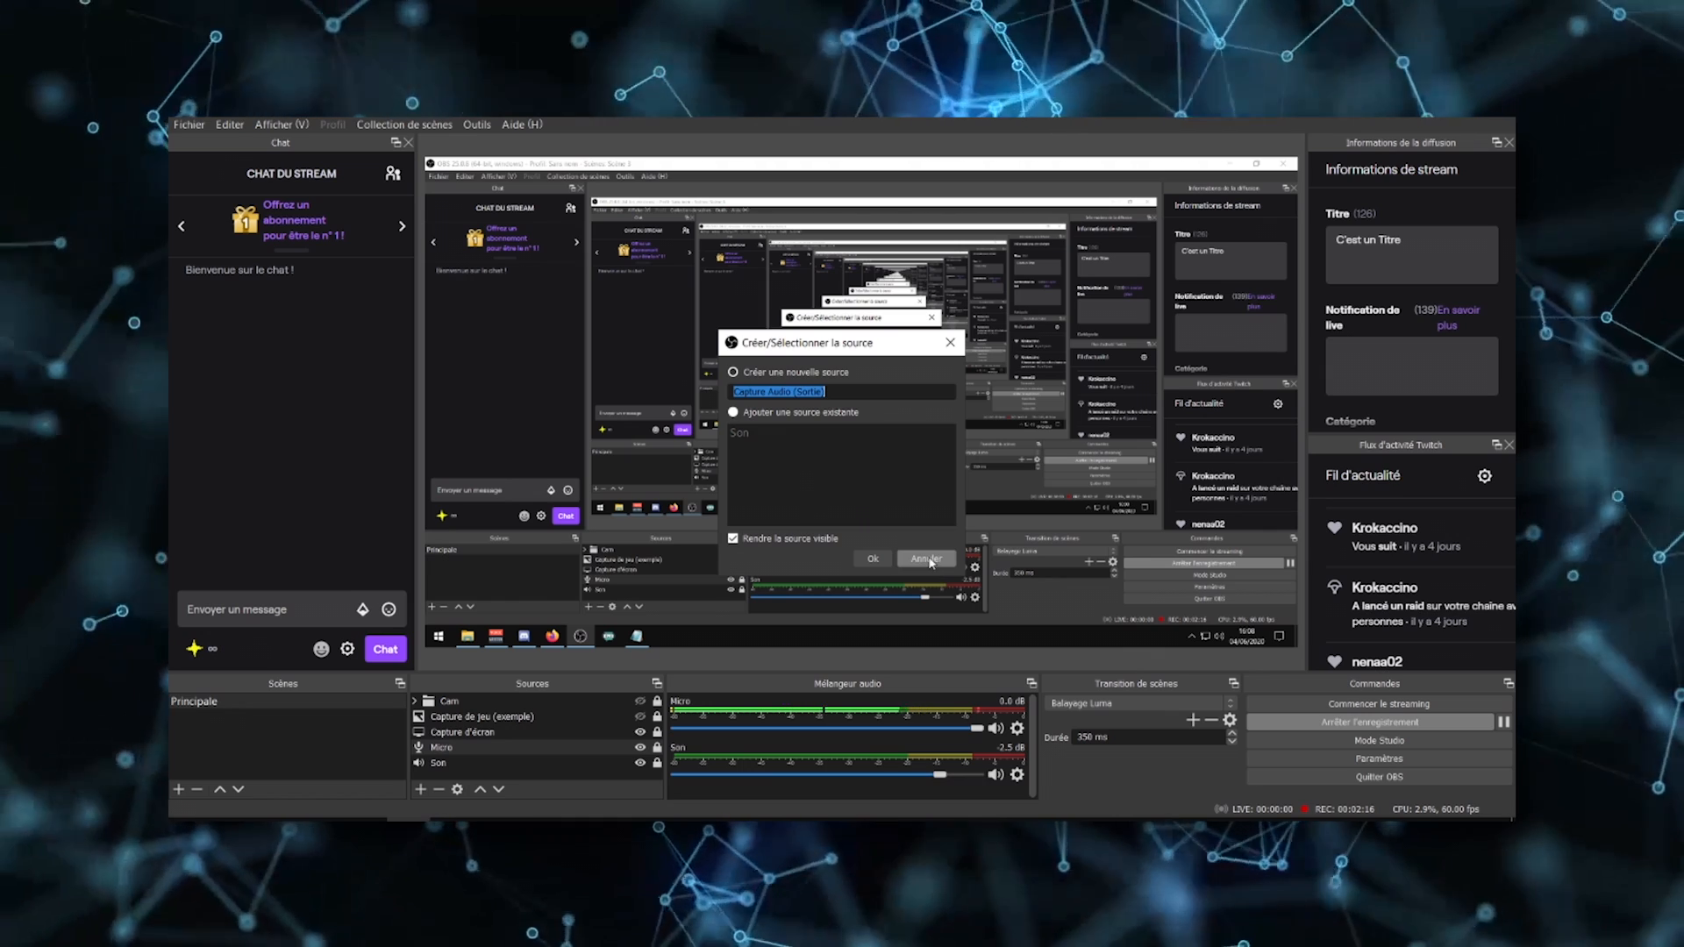
click(739, 431)
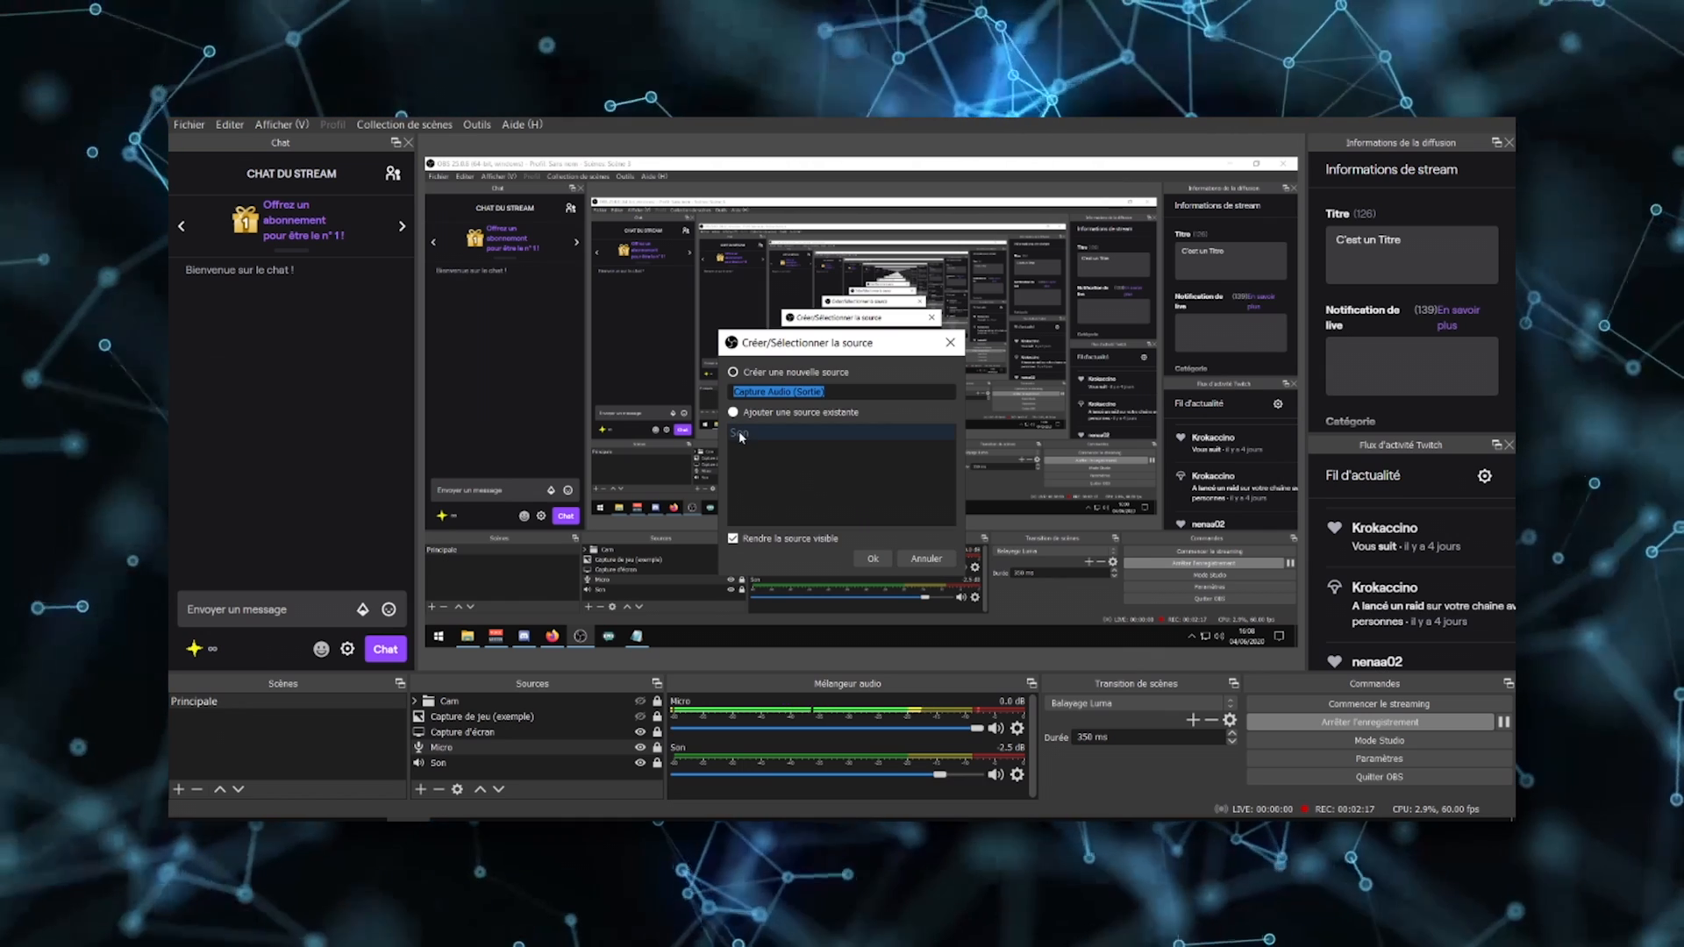
click(925, 558)
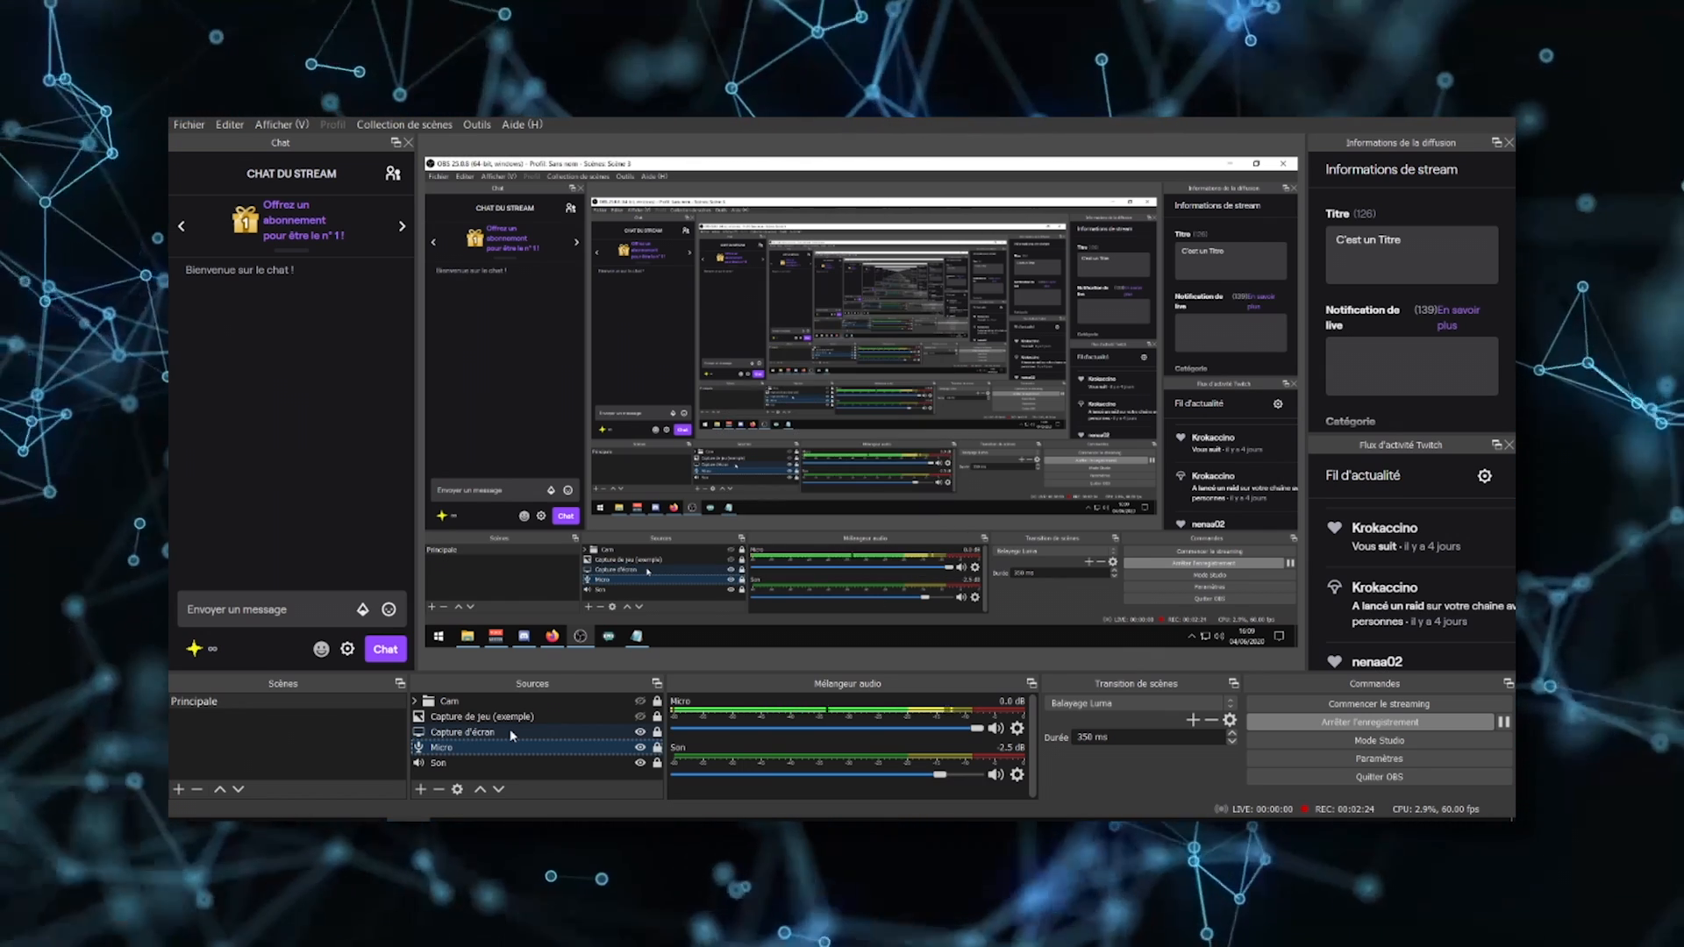
Add a Capture de Jeu source and set its mode to Capturer une fenêtre spécifique.
click(512, 733)
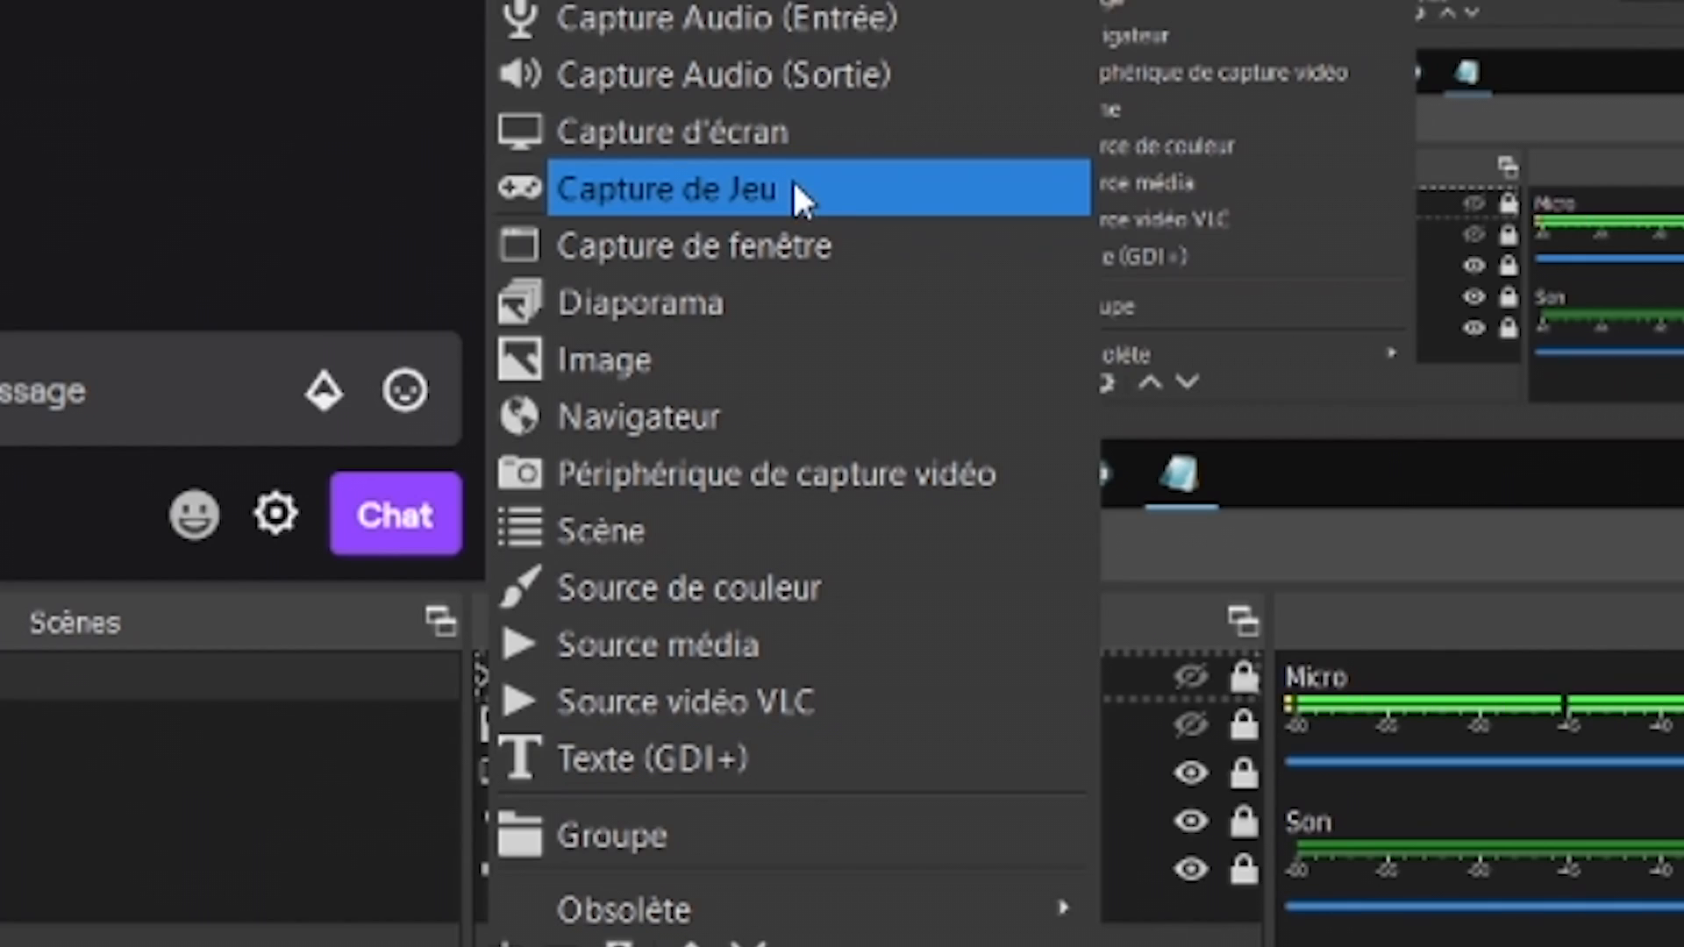
click(515, 544)
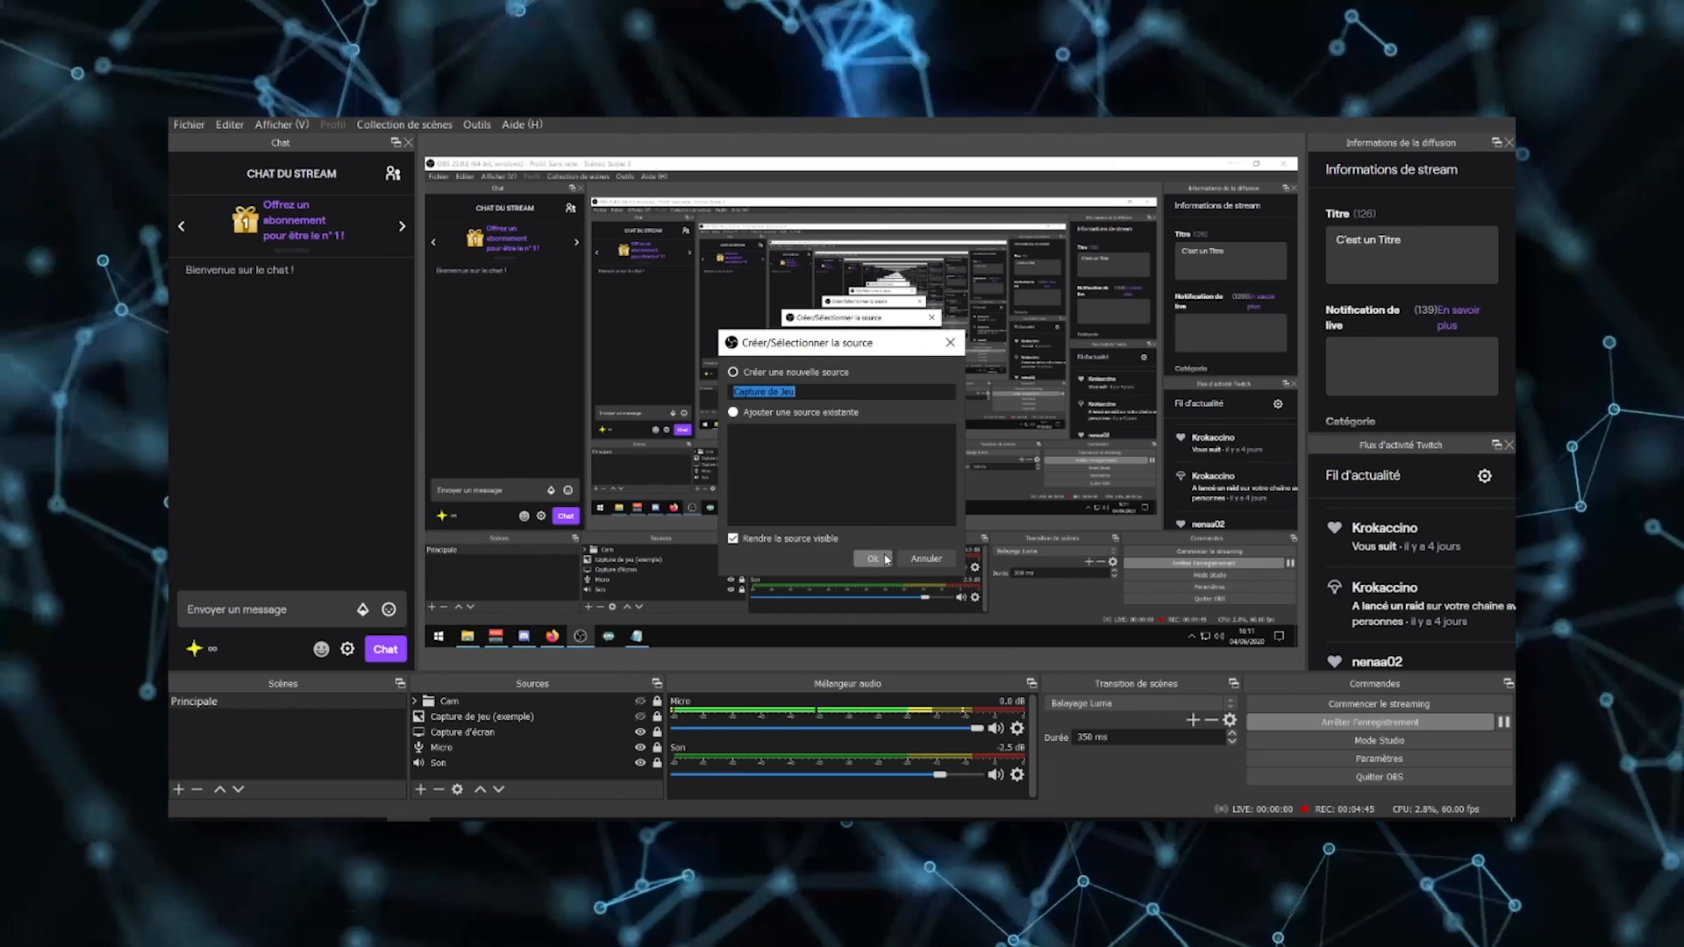
click(873, 559)
click(816, 501)
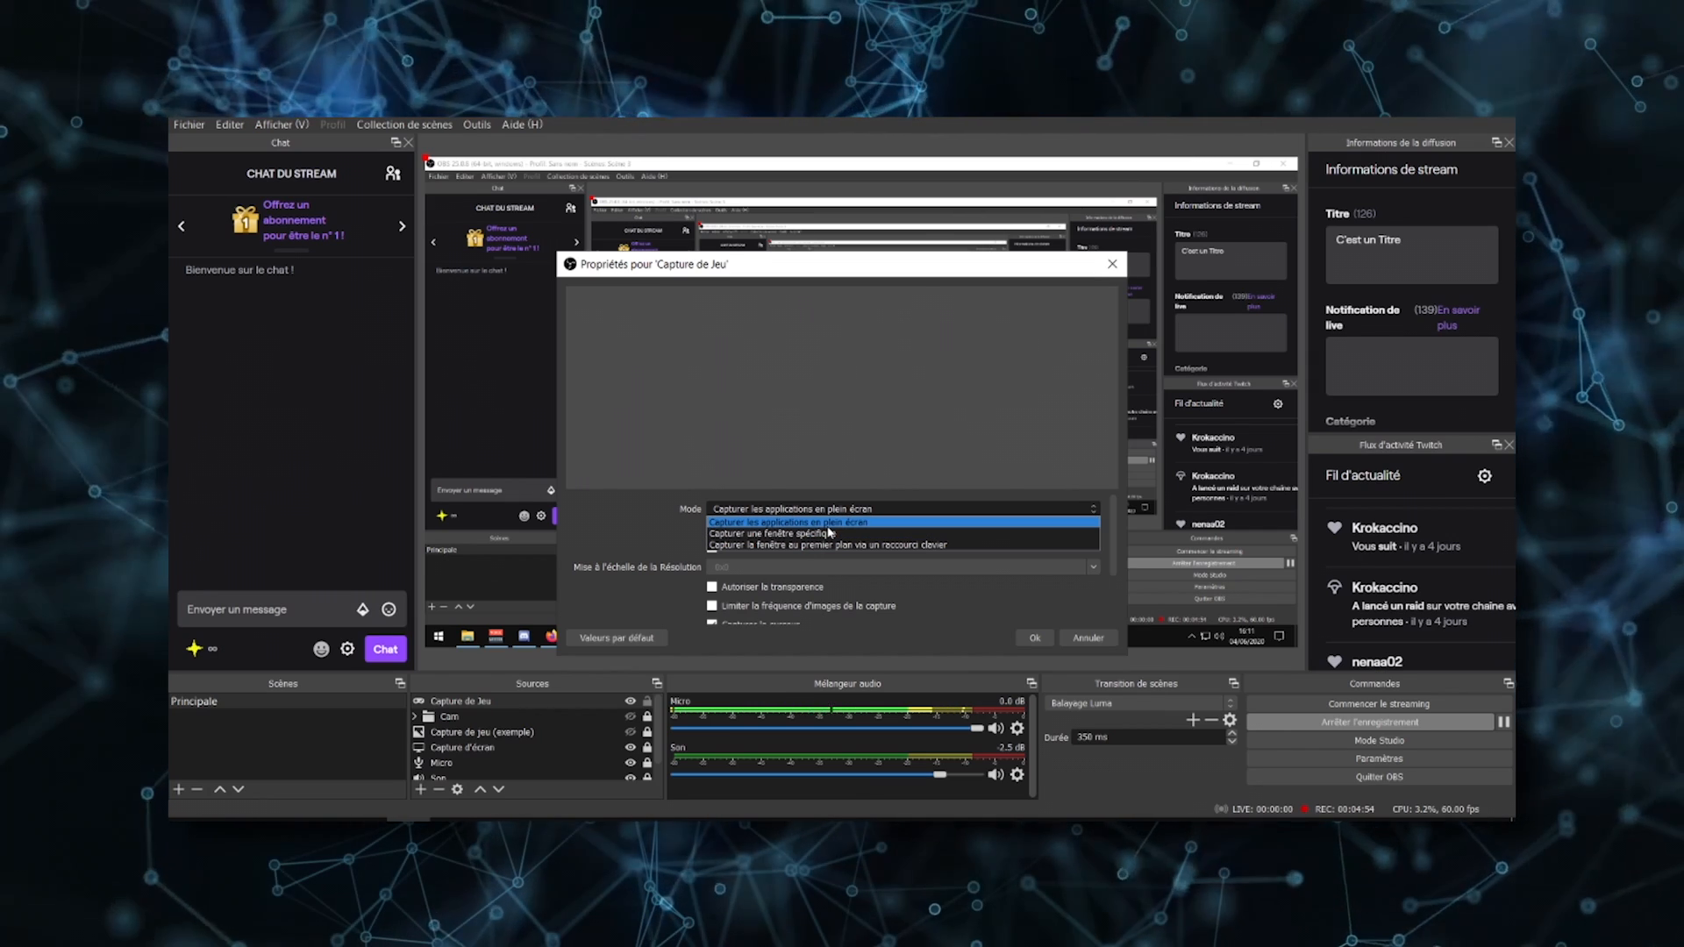
click(829, 532)
click(785, 457)
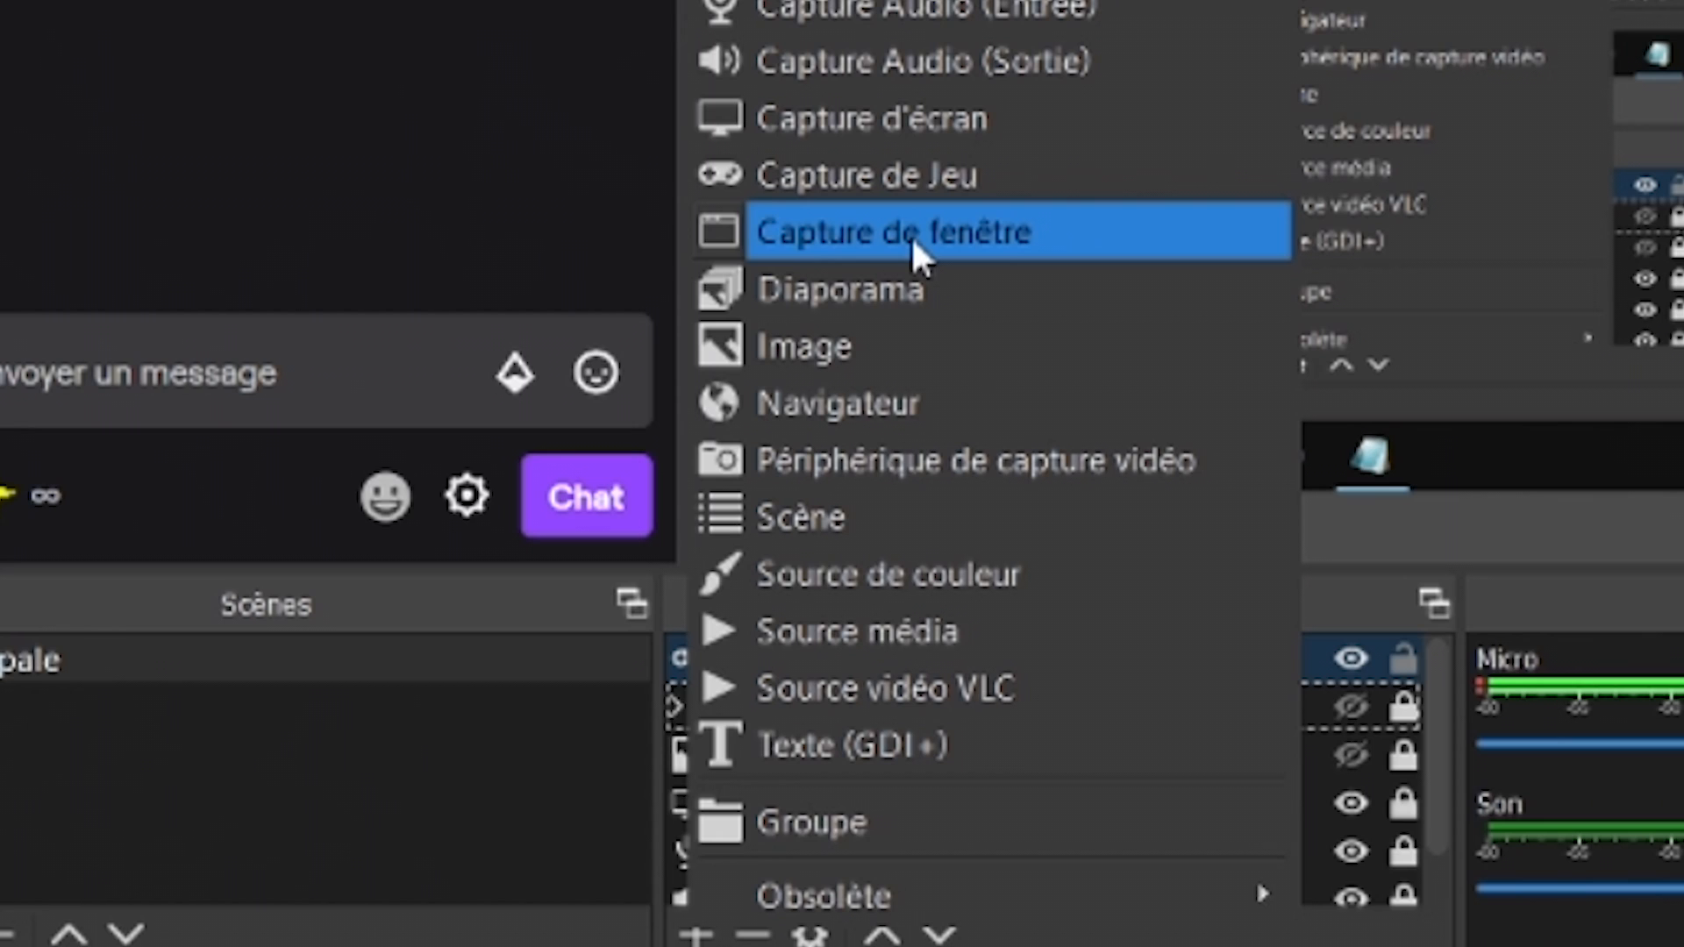
Add a Capture de fenêtre source for the Script - Bloc-notes window and place it below Capture de jeu (exemple).
click(911, 235)
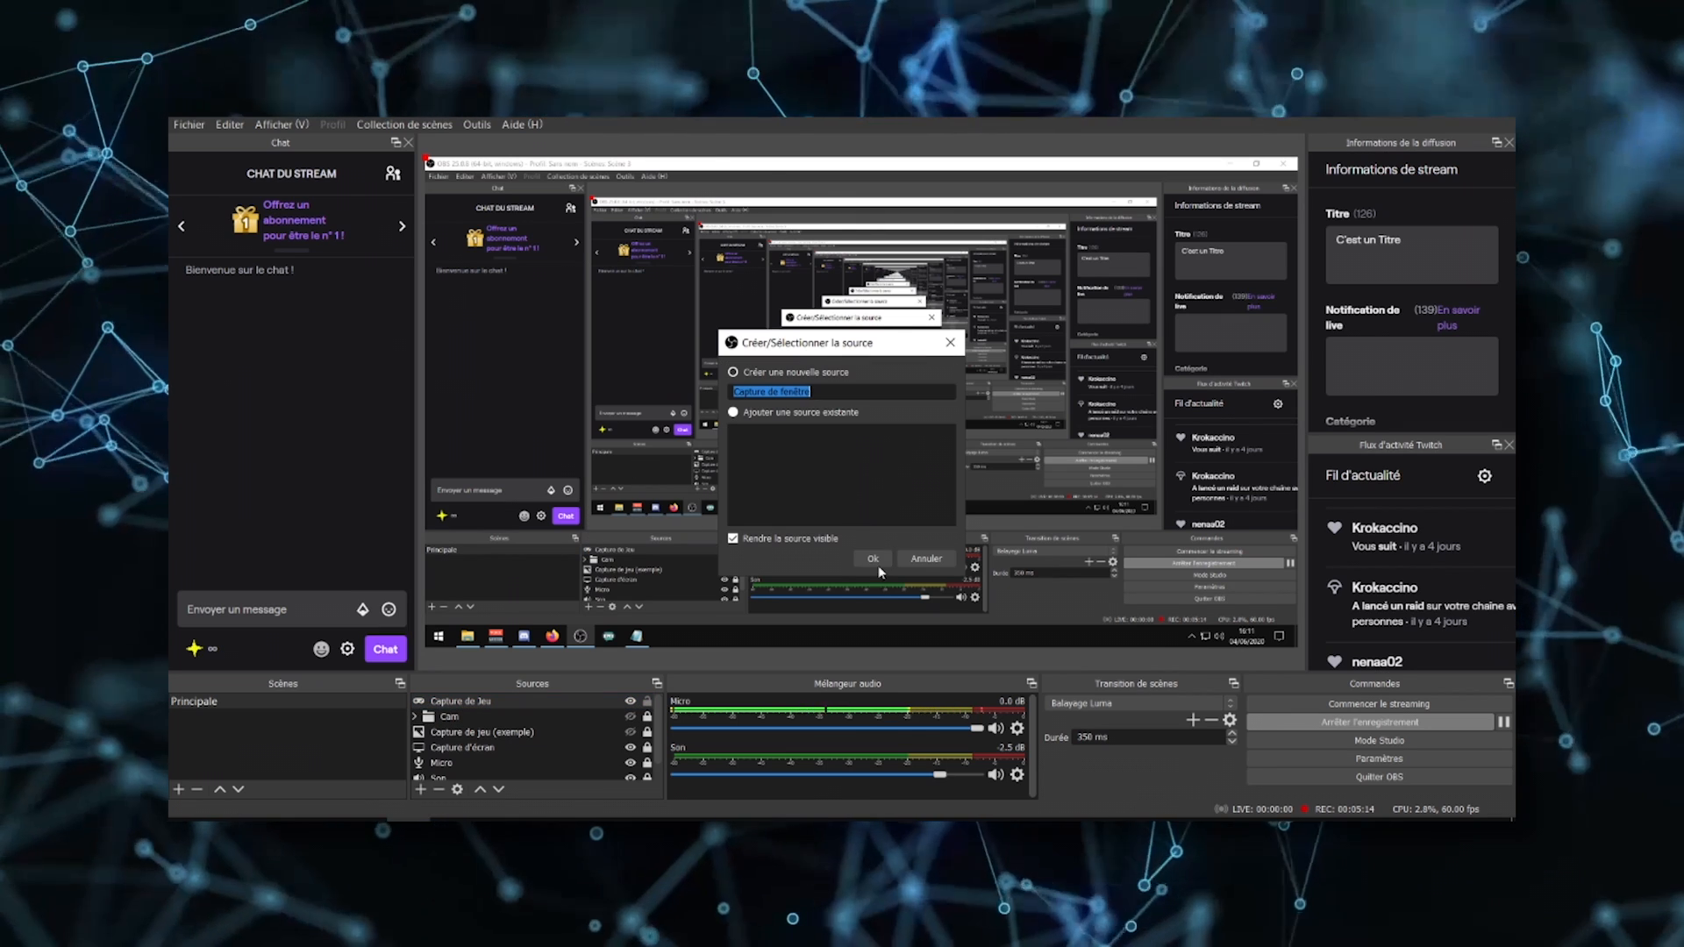
click(877, 565)
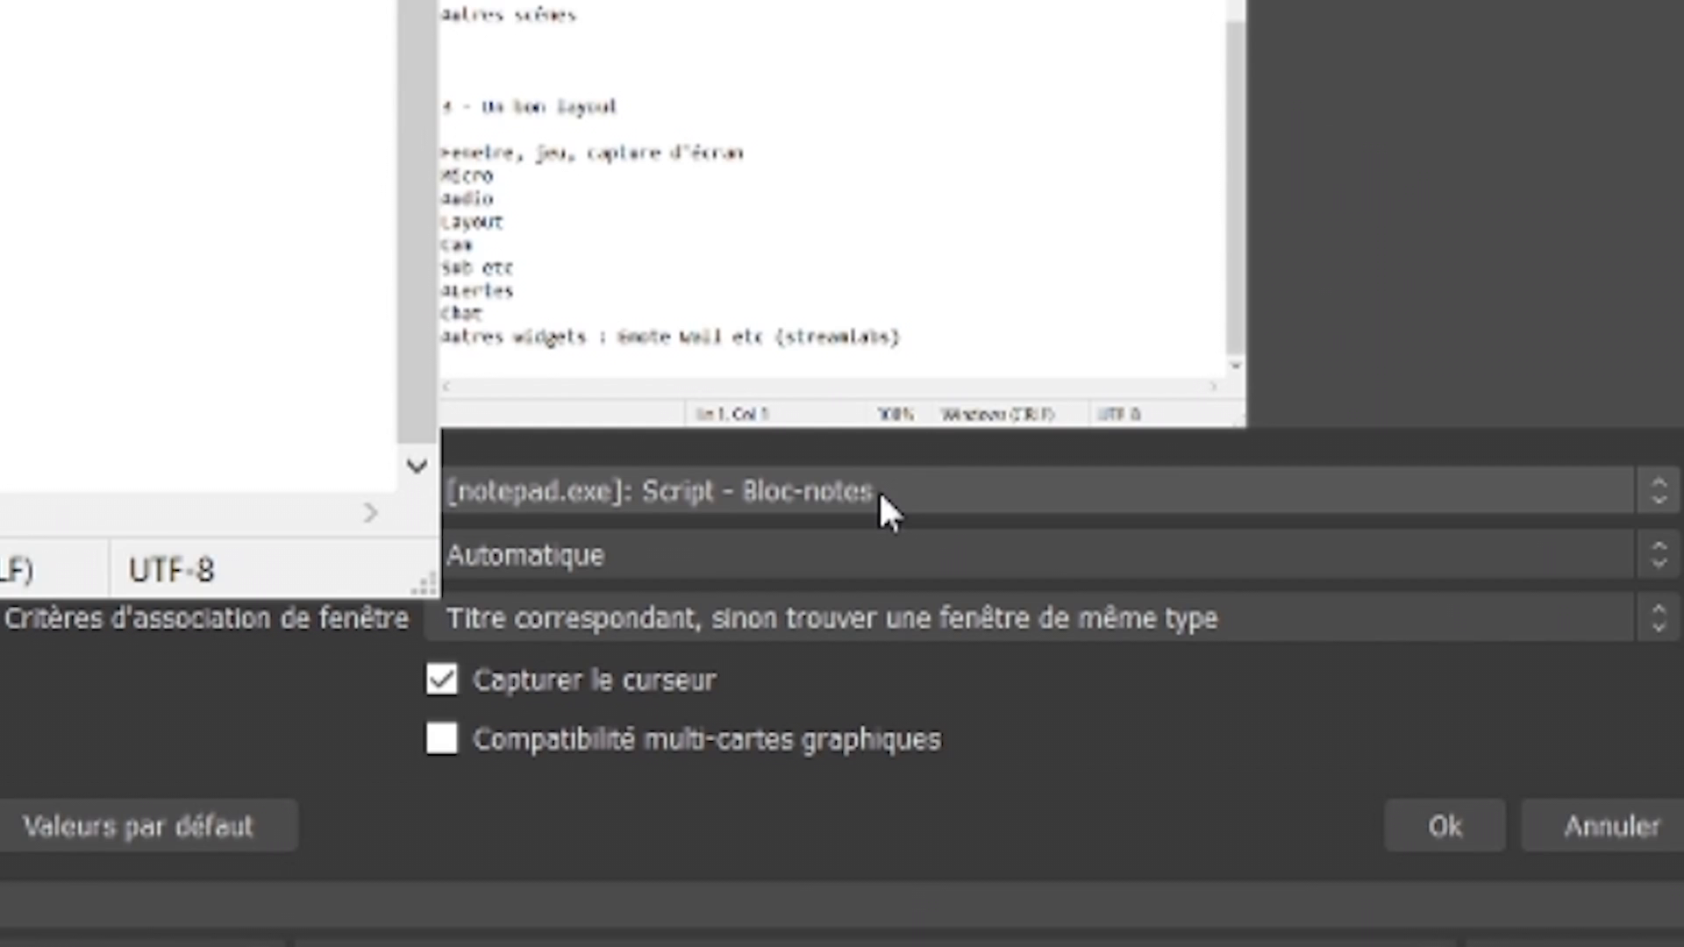
drag(469, 702, 477, 741)
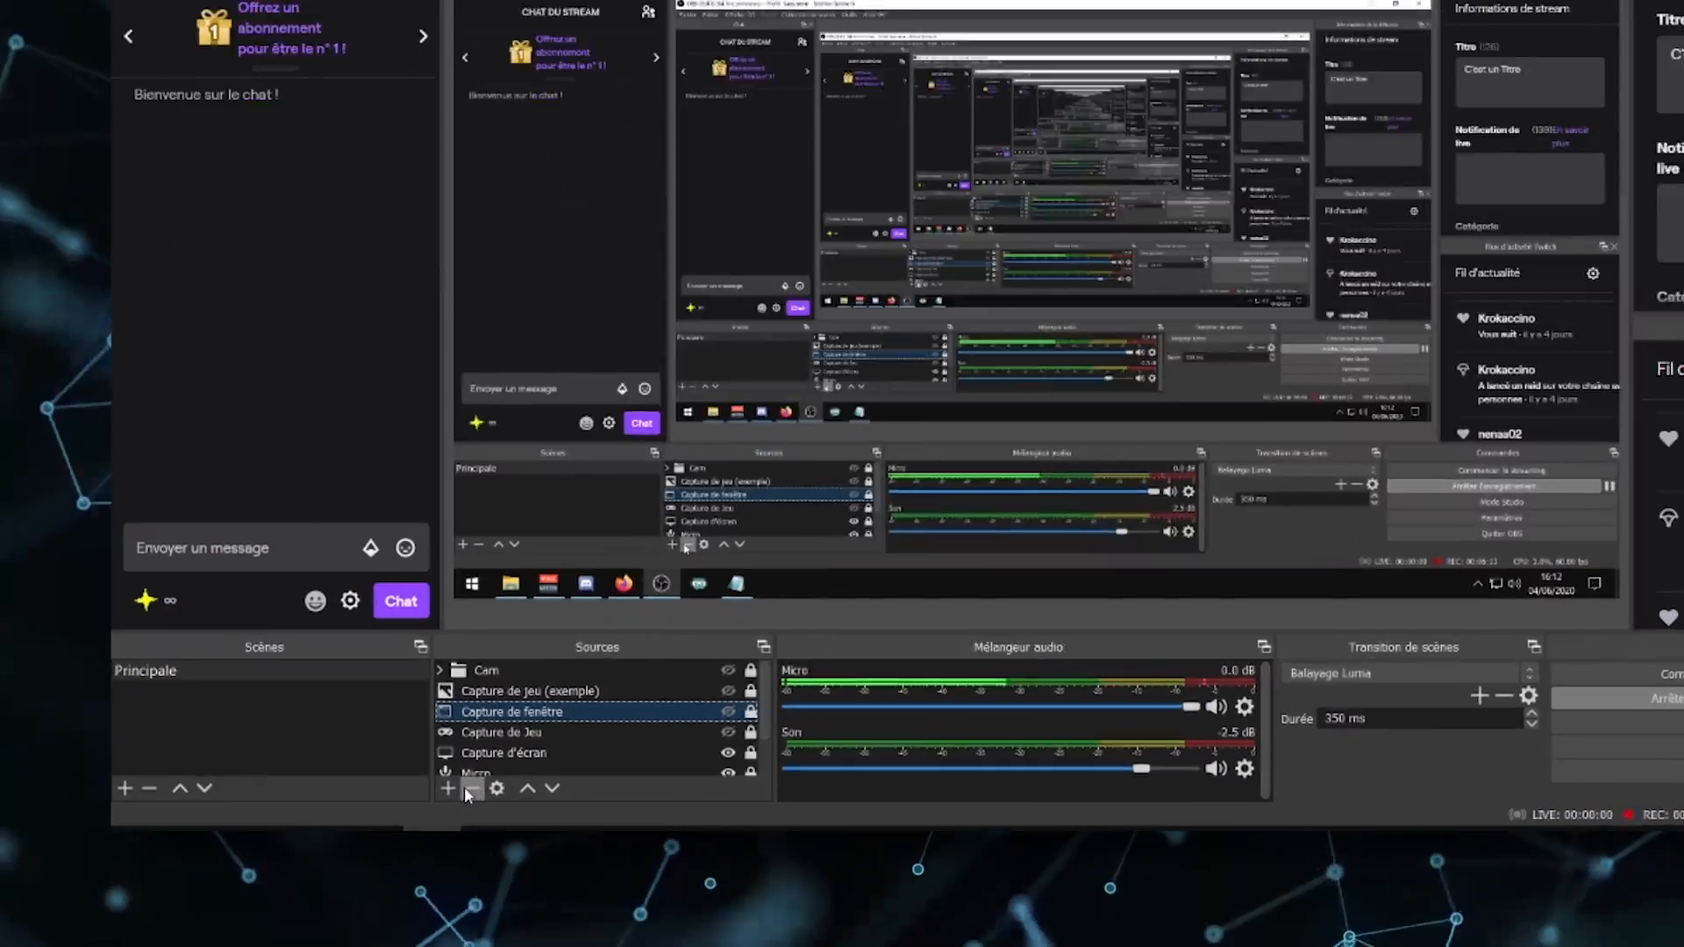
Create a source group named Captures below Capture d'écran and move the window, game and screen captures into it.
click(449, 788)
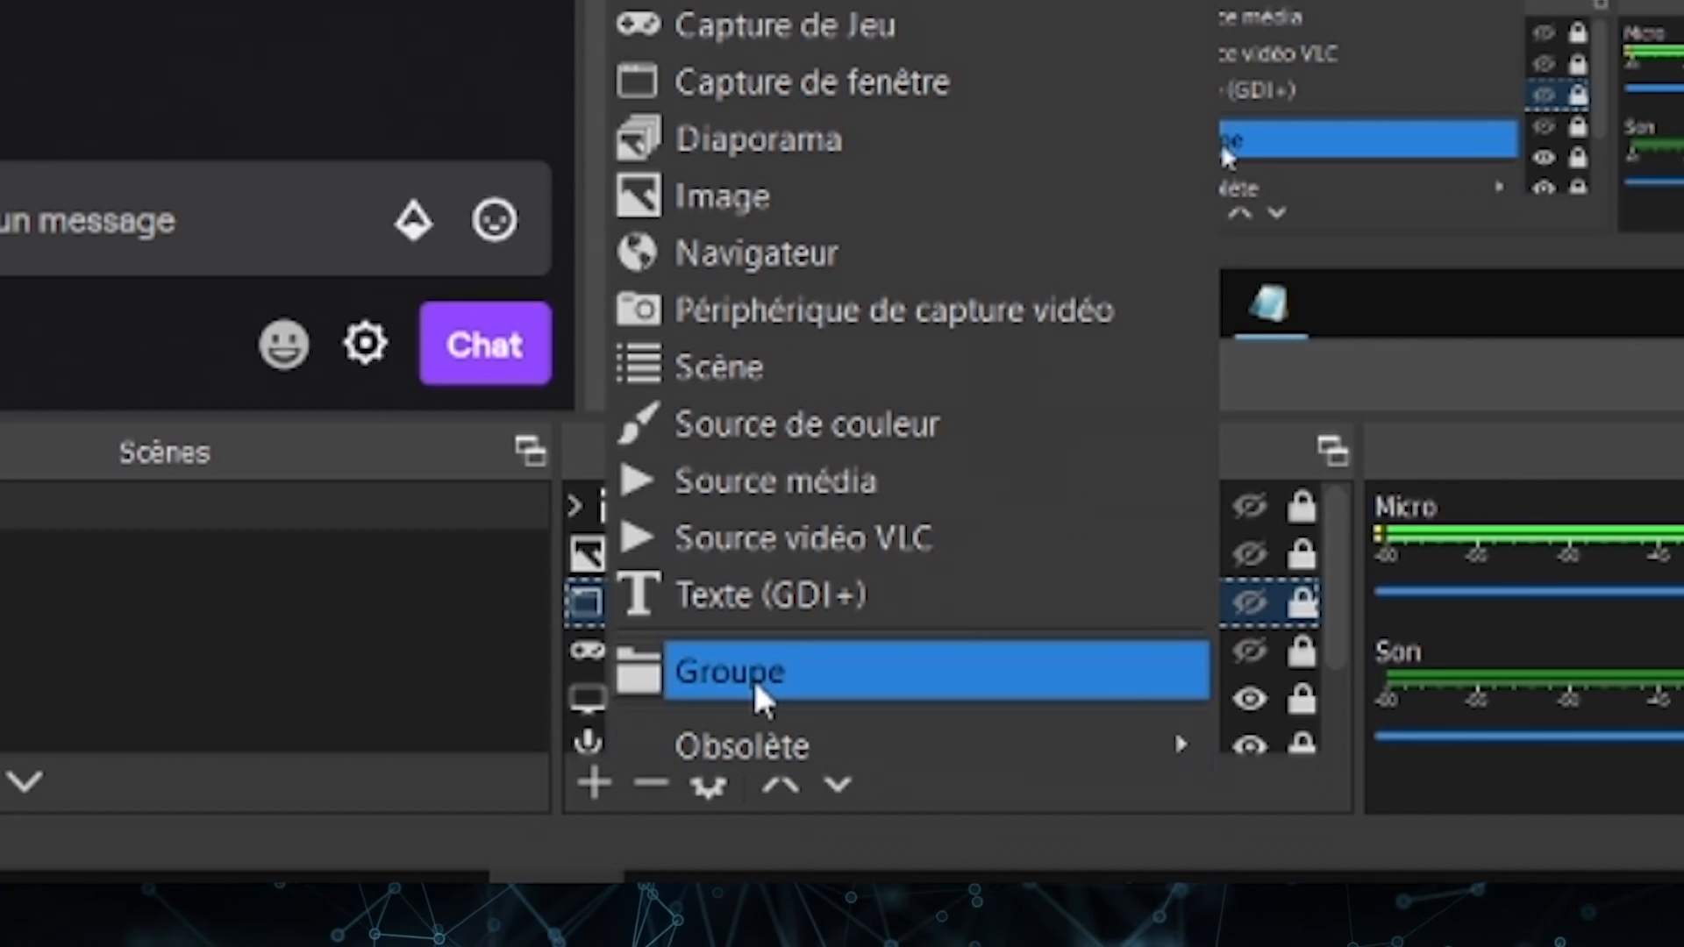
click(753, 678)
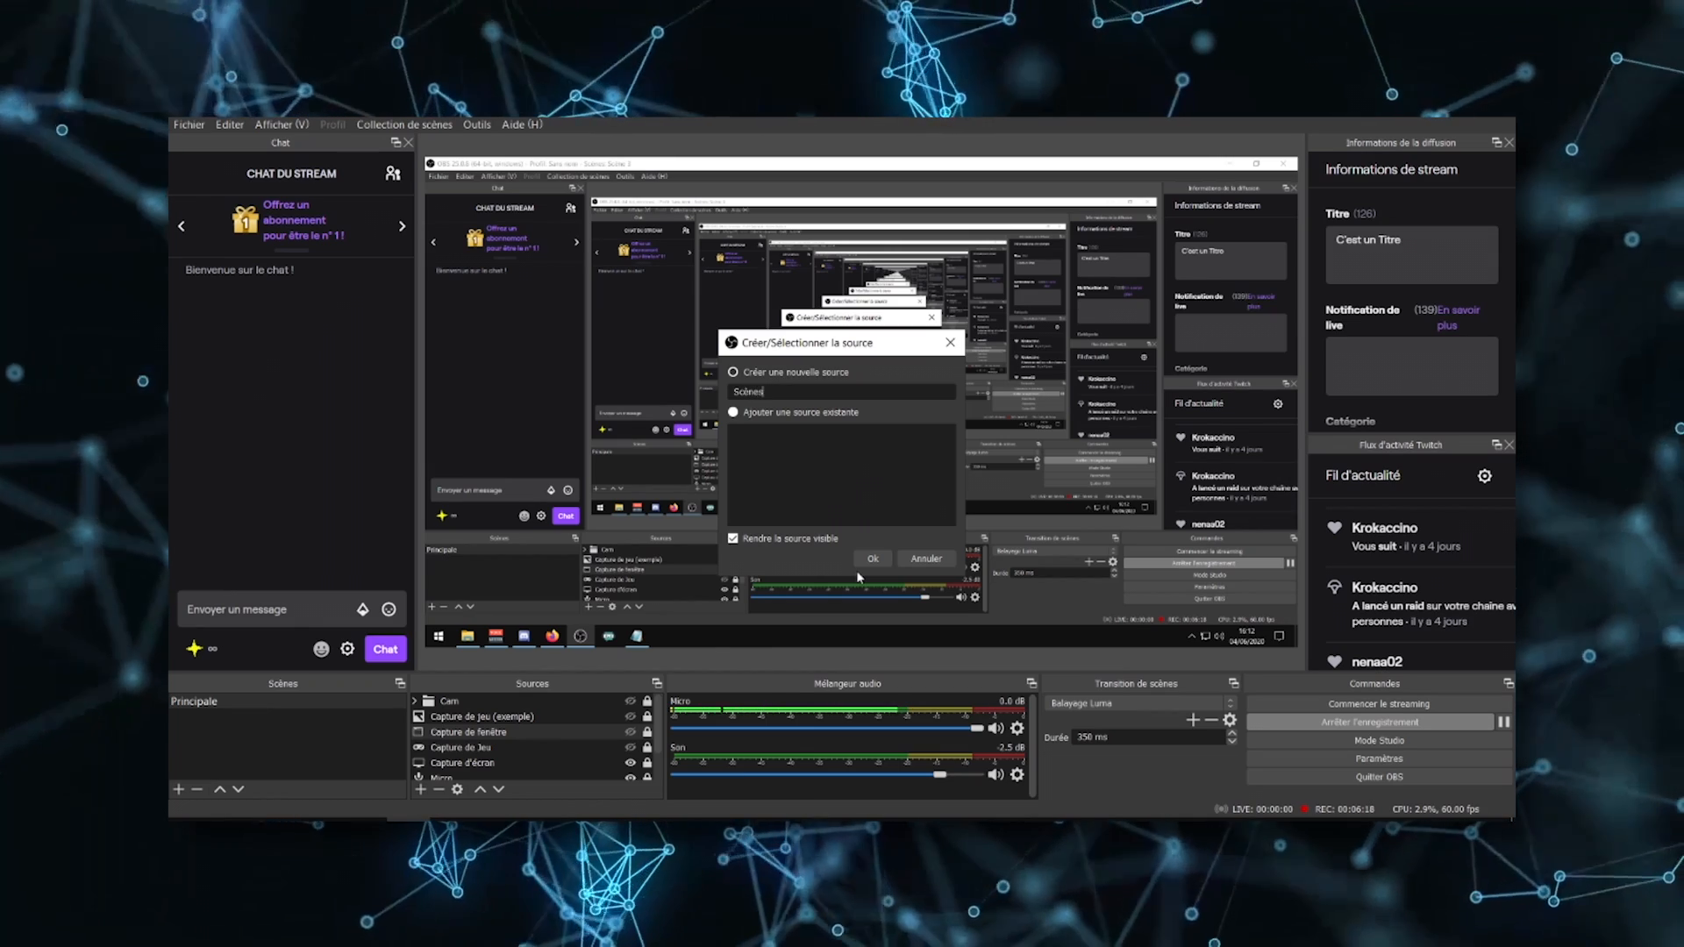
text(Ca)
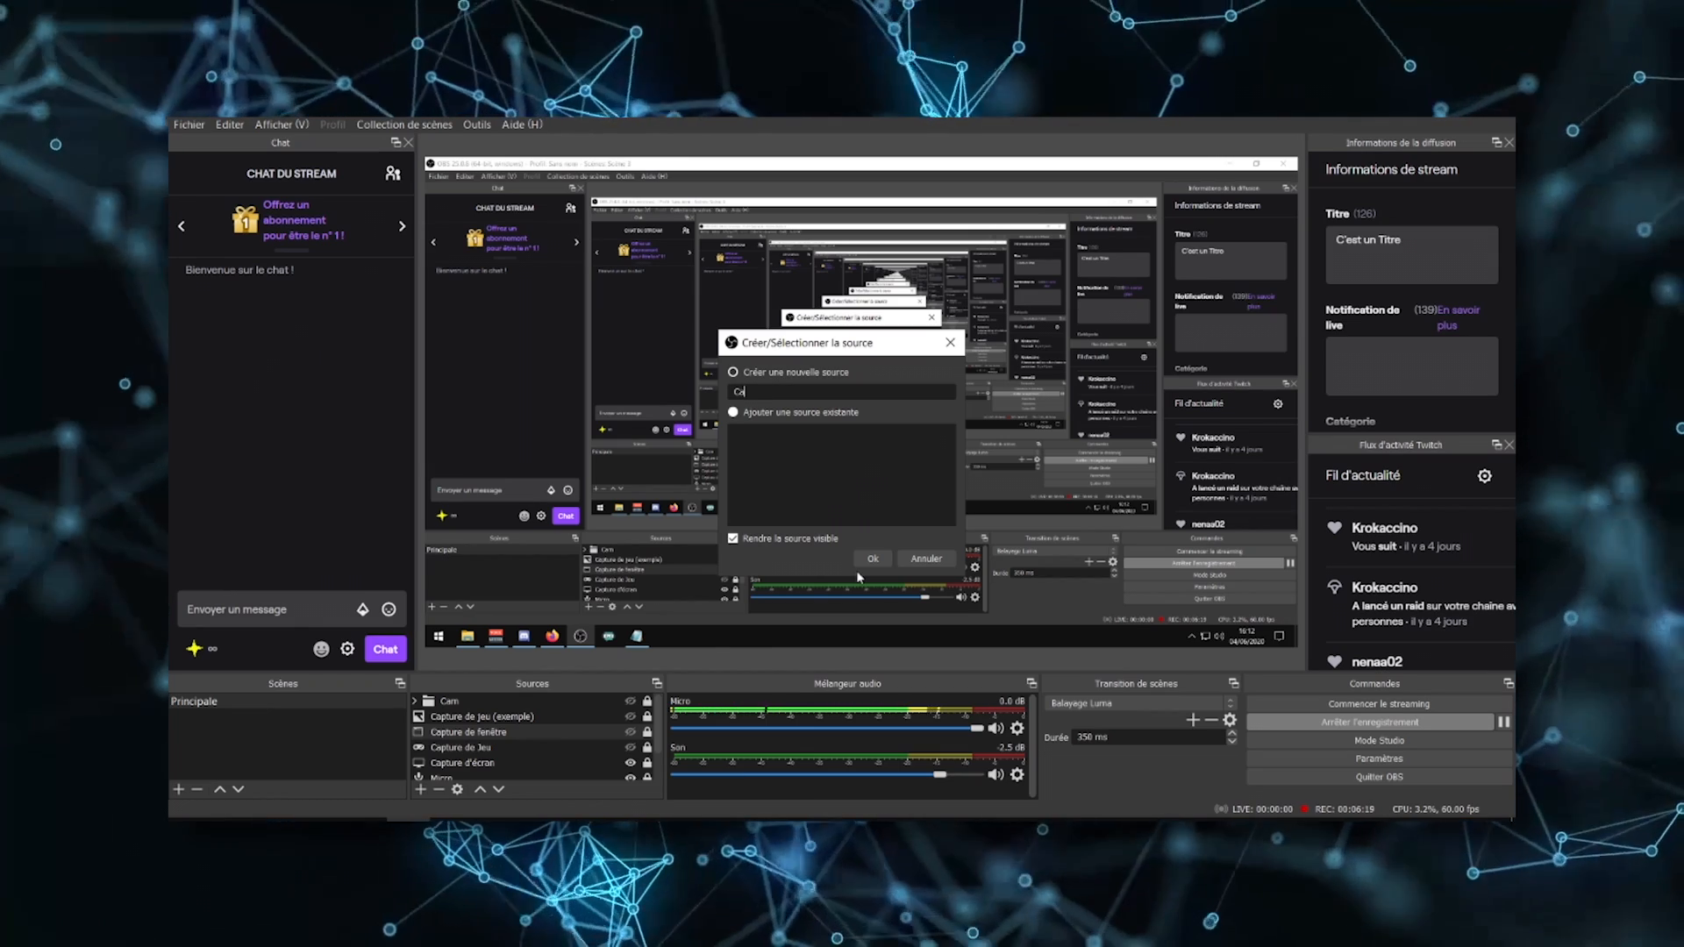
text(p)
drag(450, 702, 460, 761)
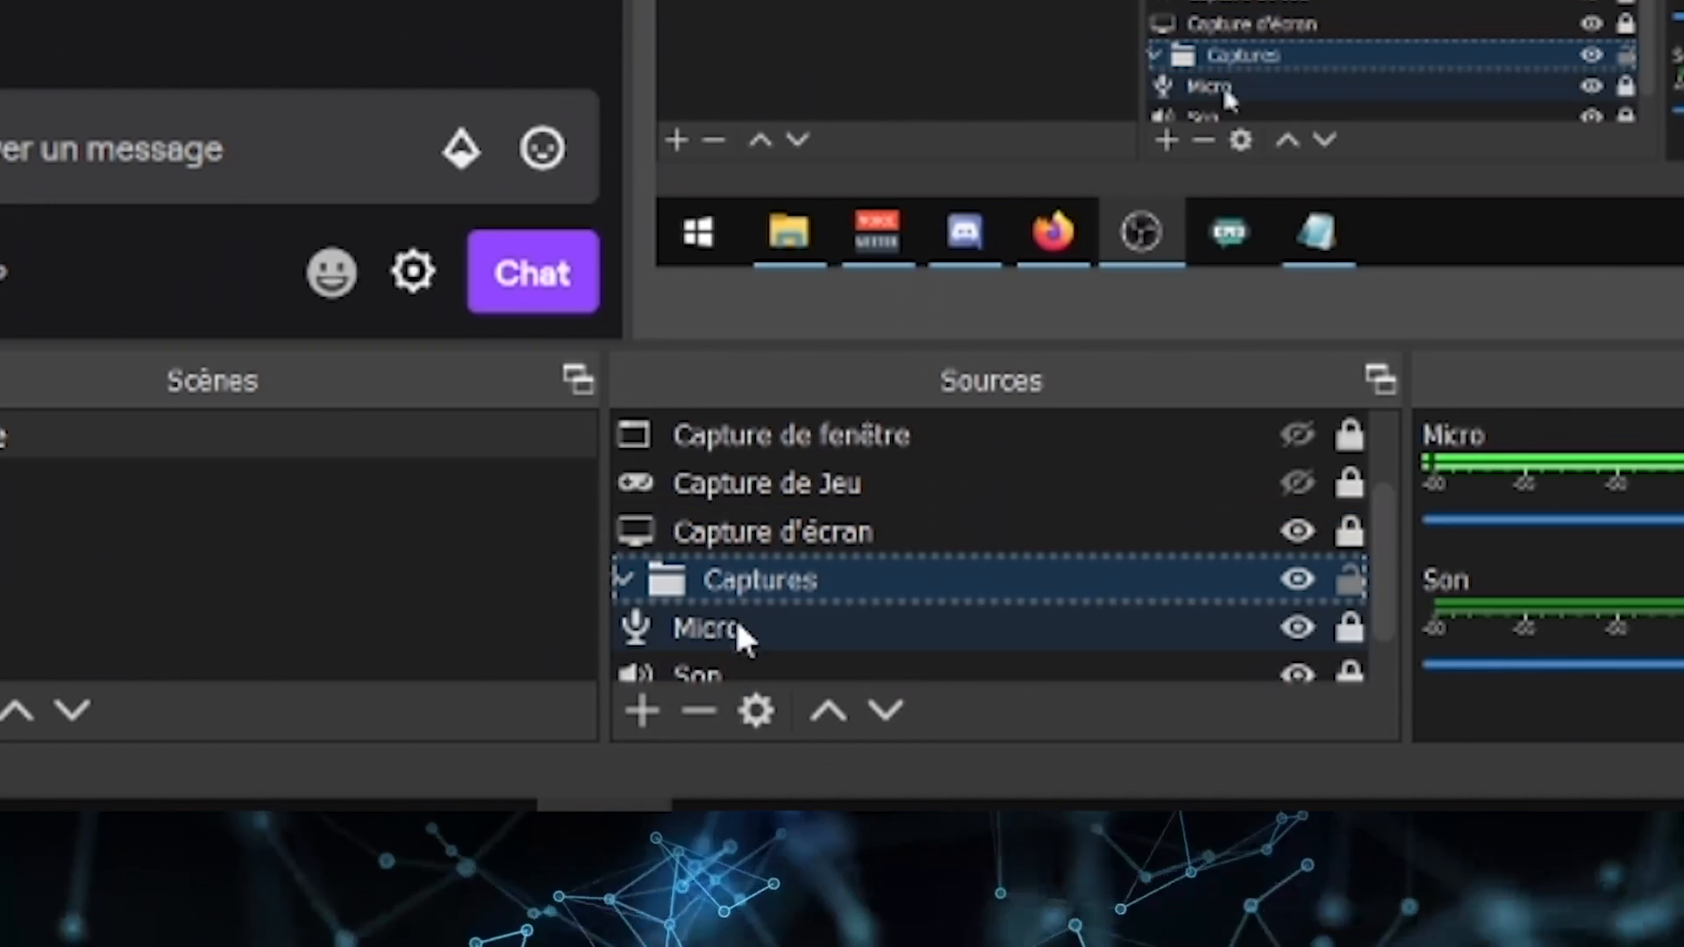
drag(772, 440, 790, 499)
click(771, 539)
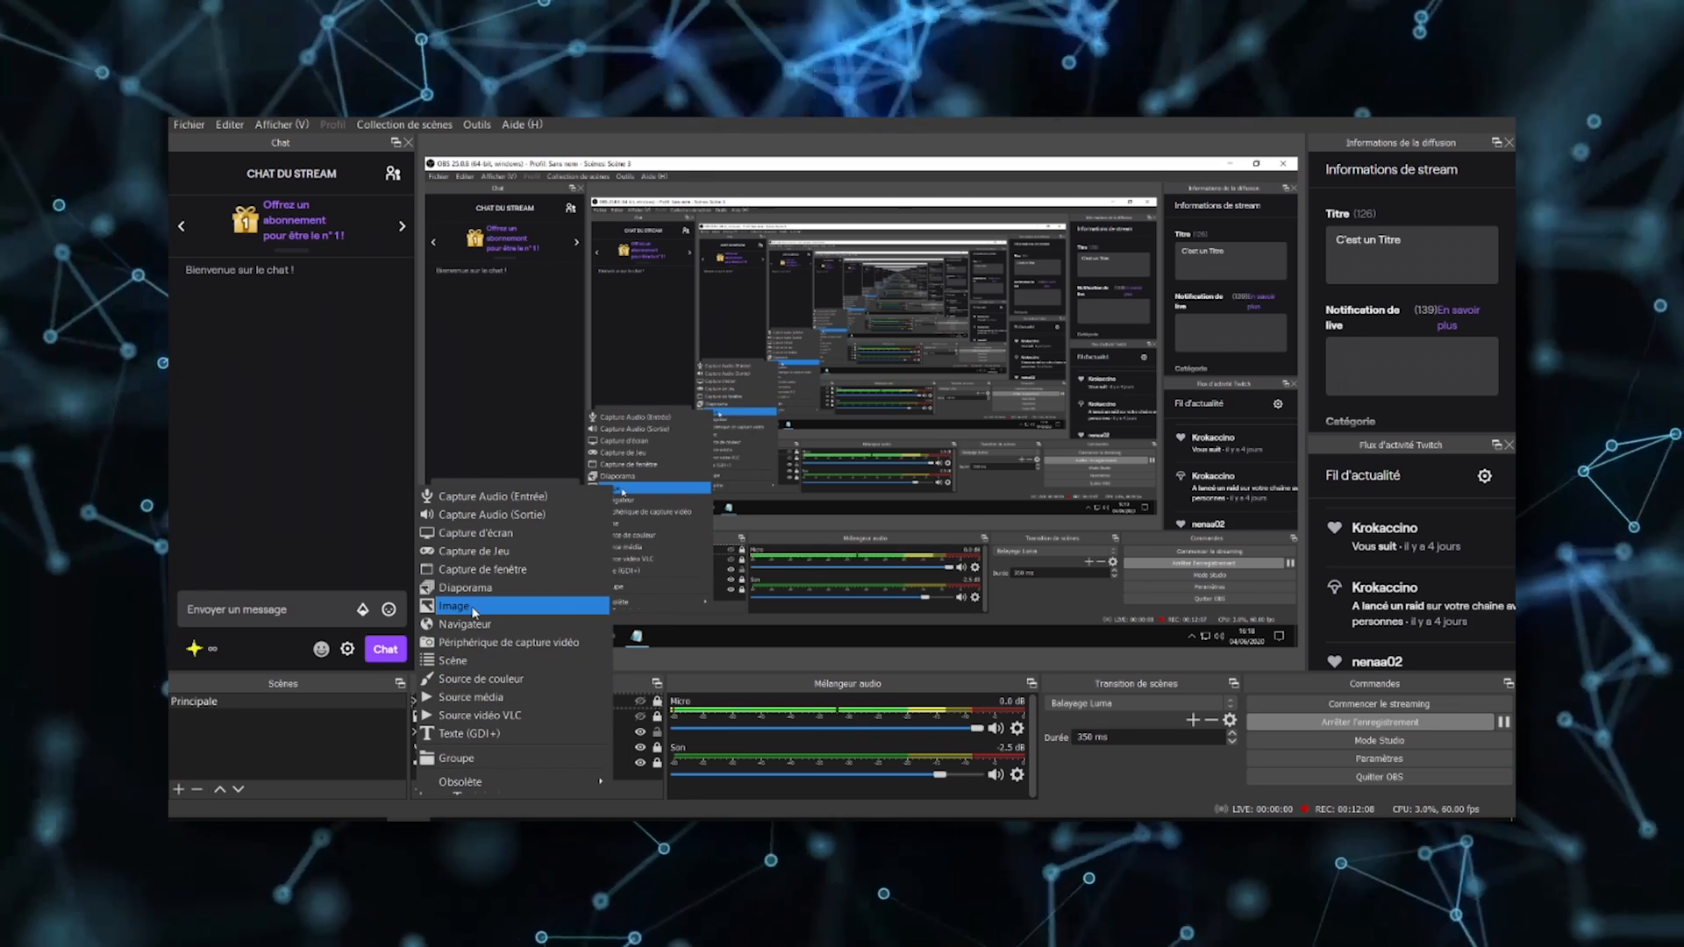
Add an Image source named Layout and enable Décharger l'image quand elle n'est pas affichée.
click(474, 607)
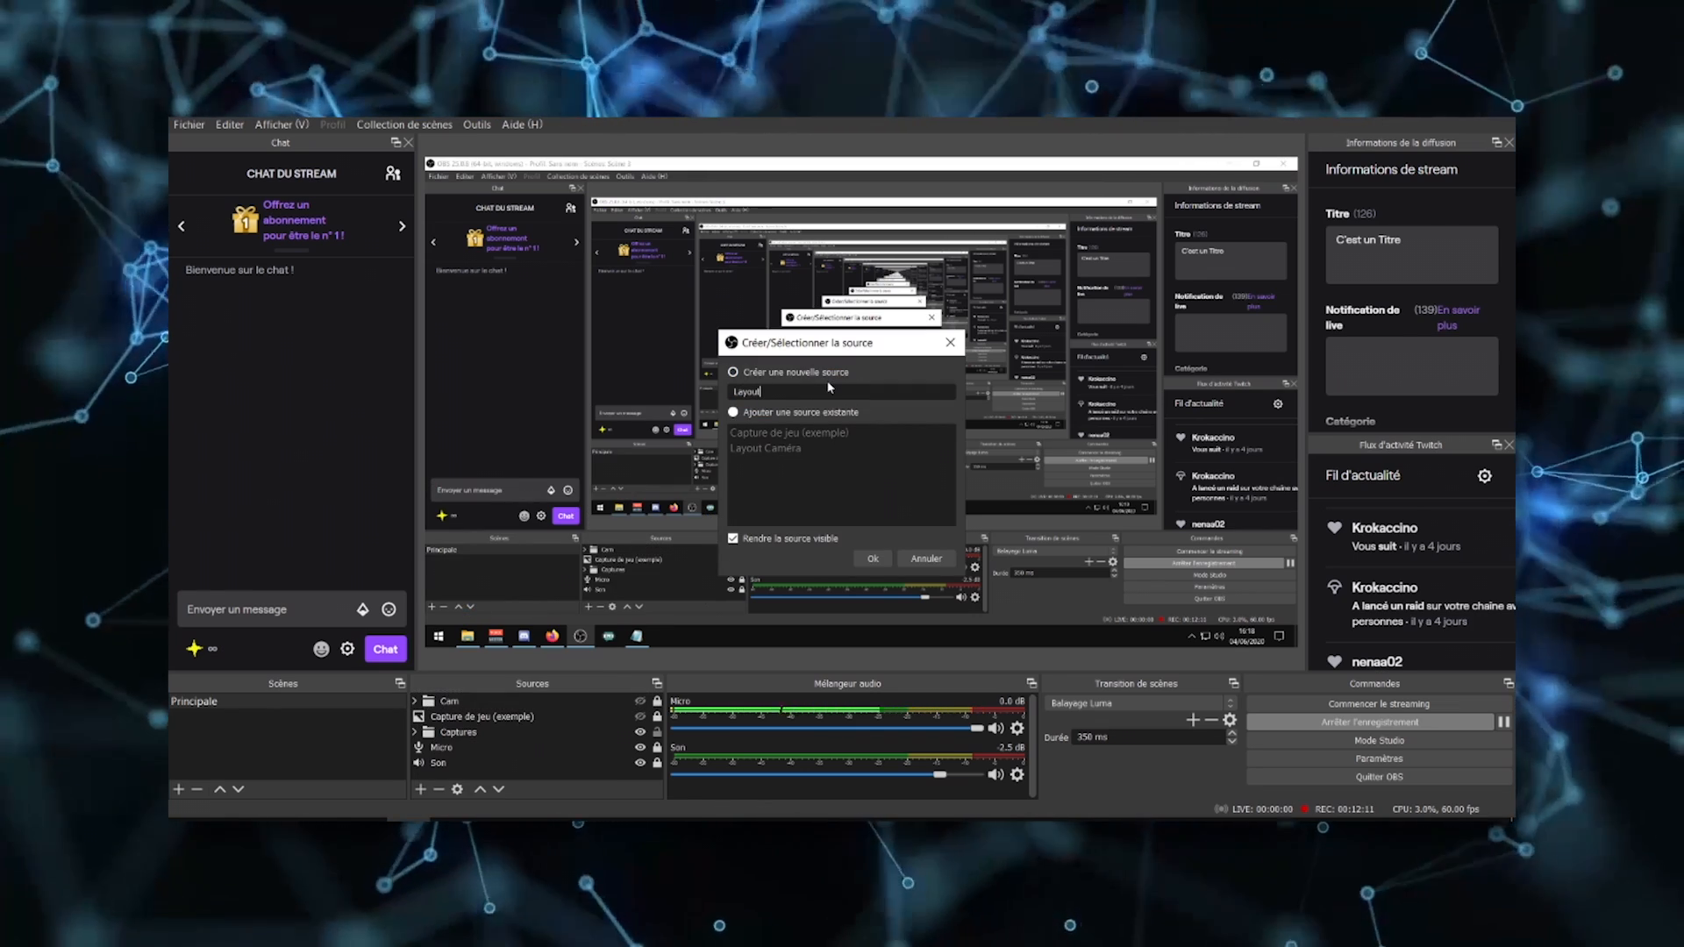
click(877, 556)
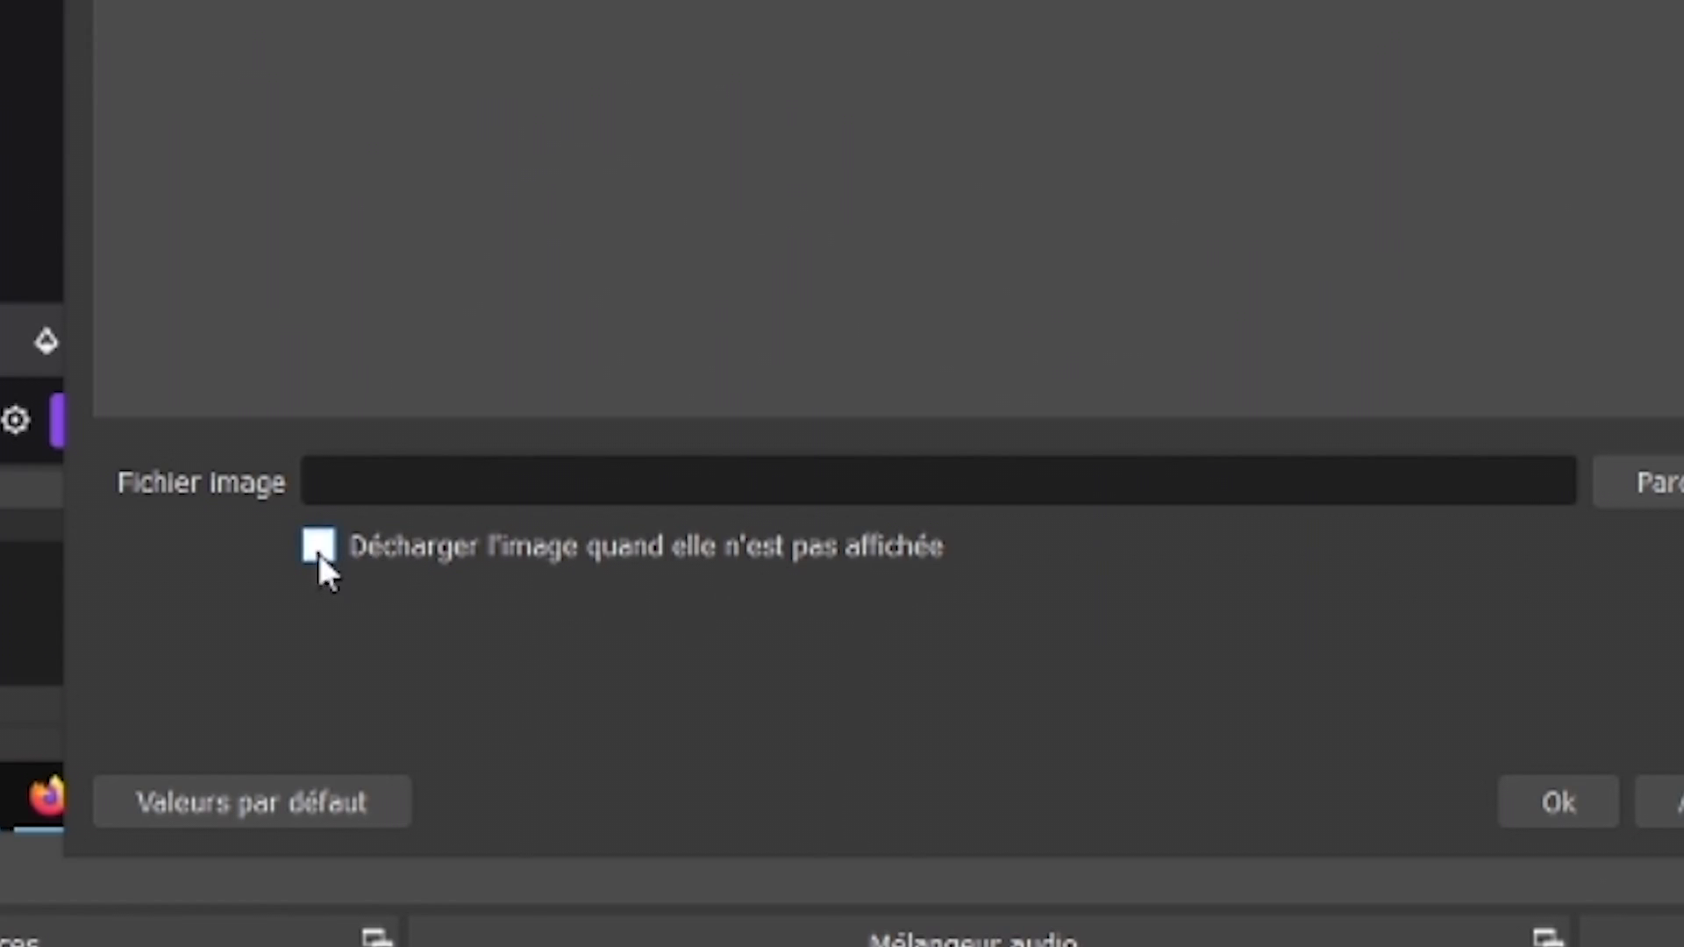
click(318, 548)
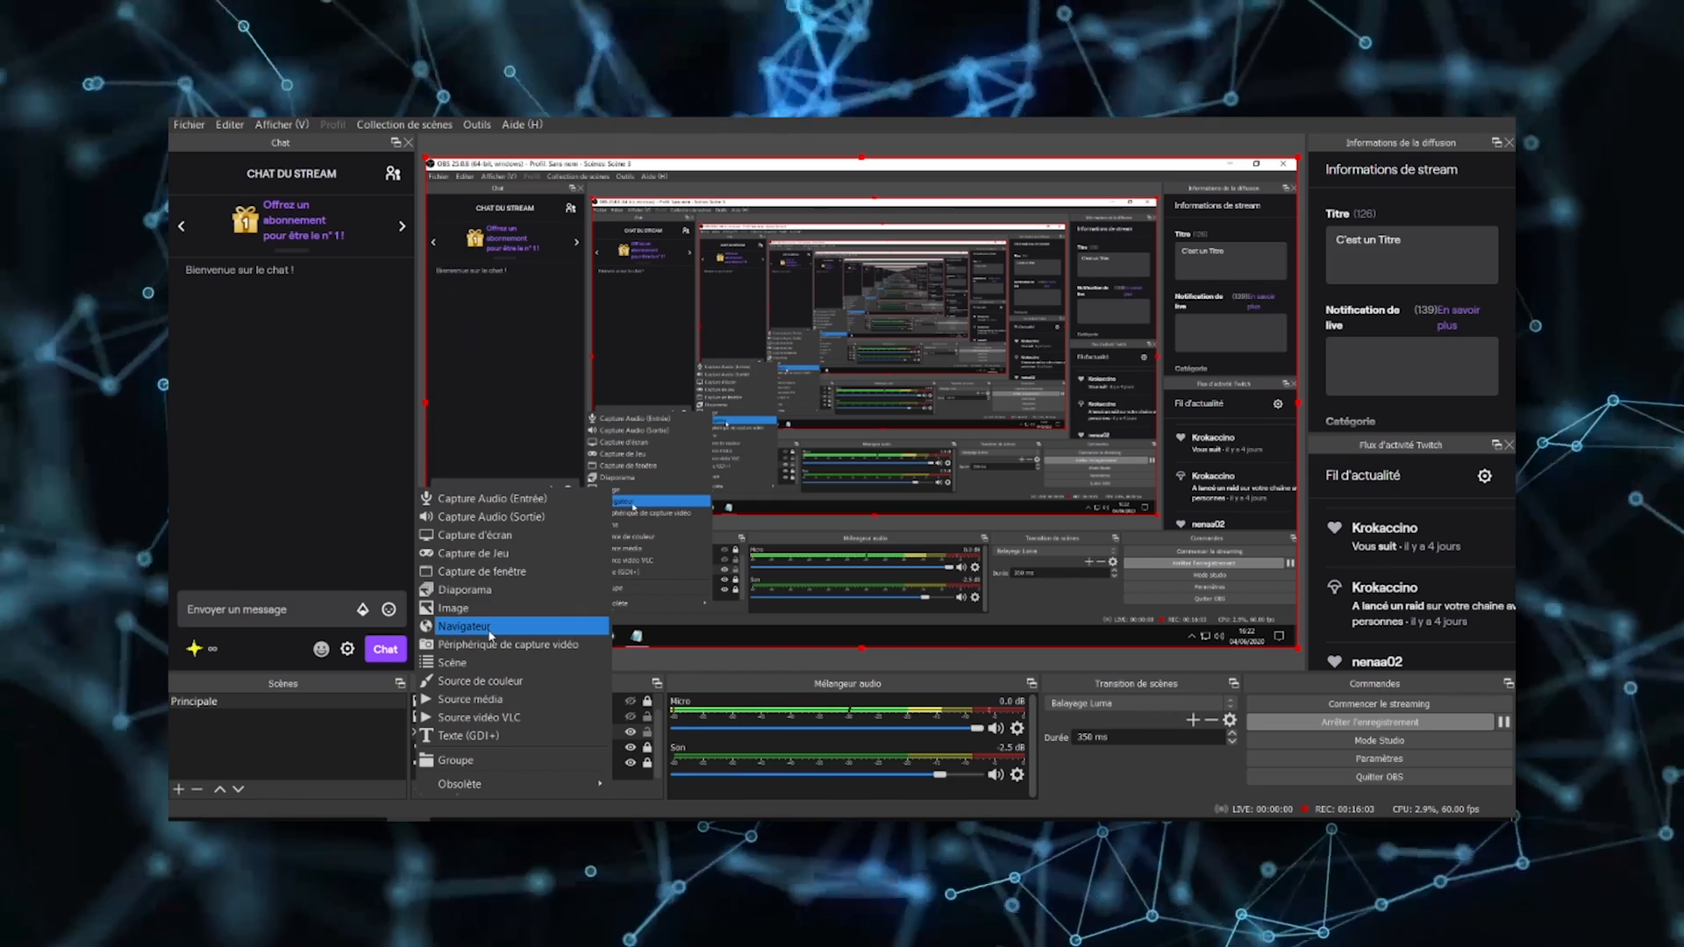
Create a new Navigateur source named Alerte in the Principale scene.
click(865, 474)
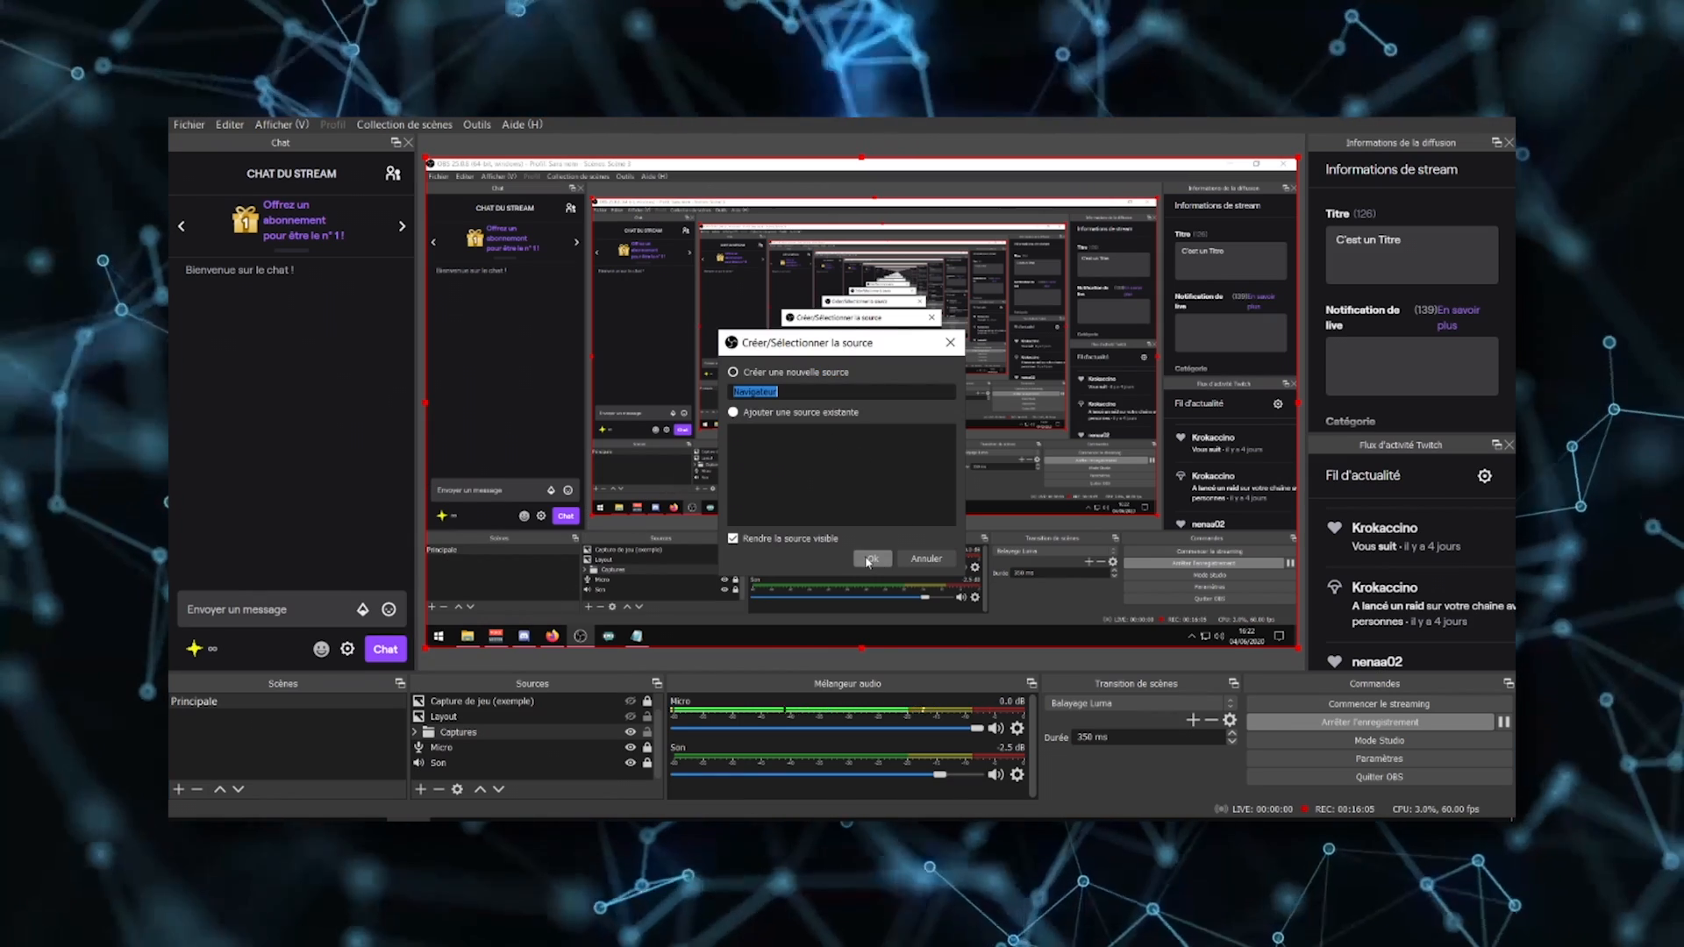
click(870, 560)
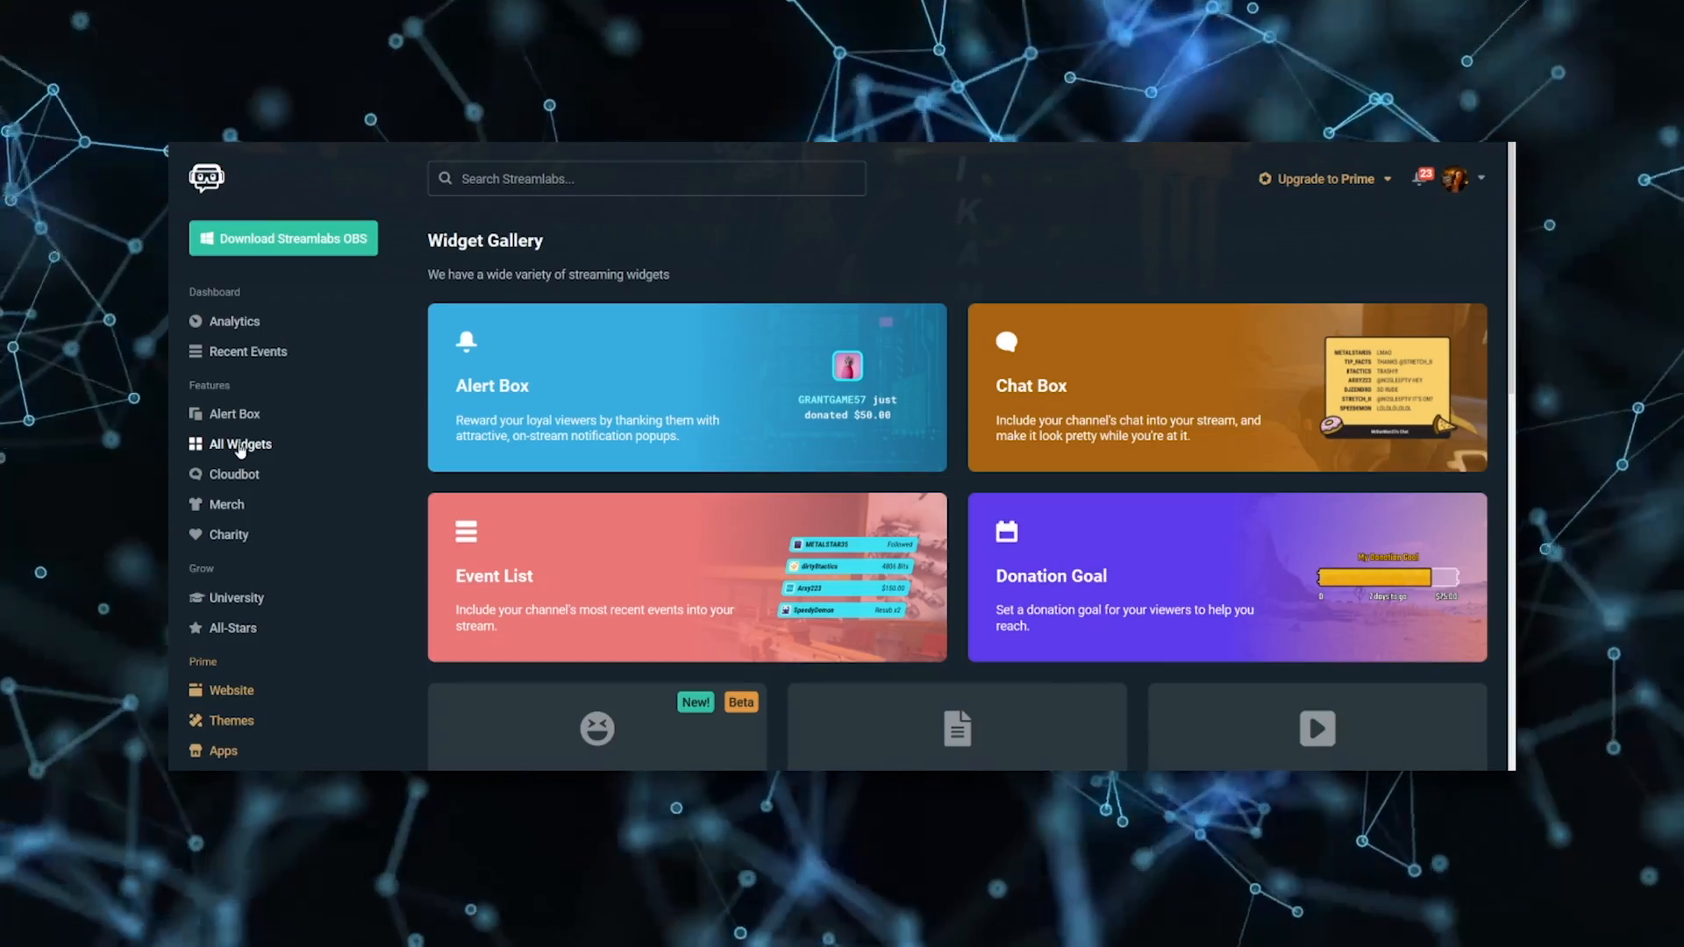
Switch to the Streamlabs Widget Gallery, look through the Alert Box settings and copy its widget URL.
click(654, 398)
scroll(613, 583, down, 2)
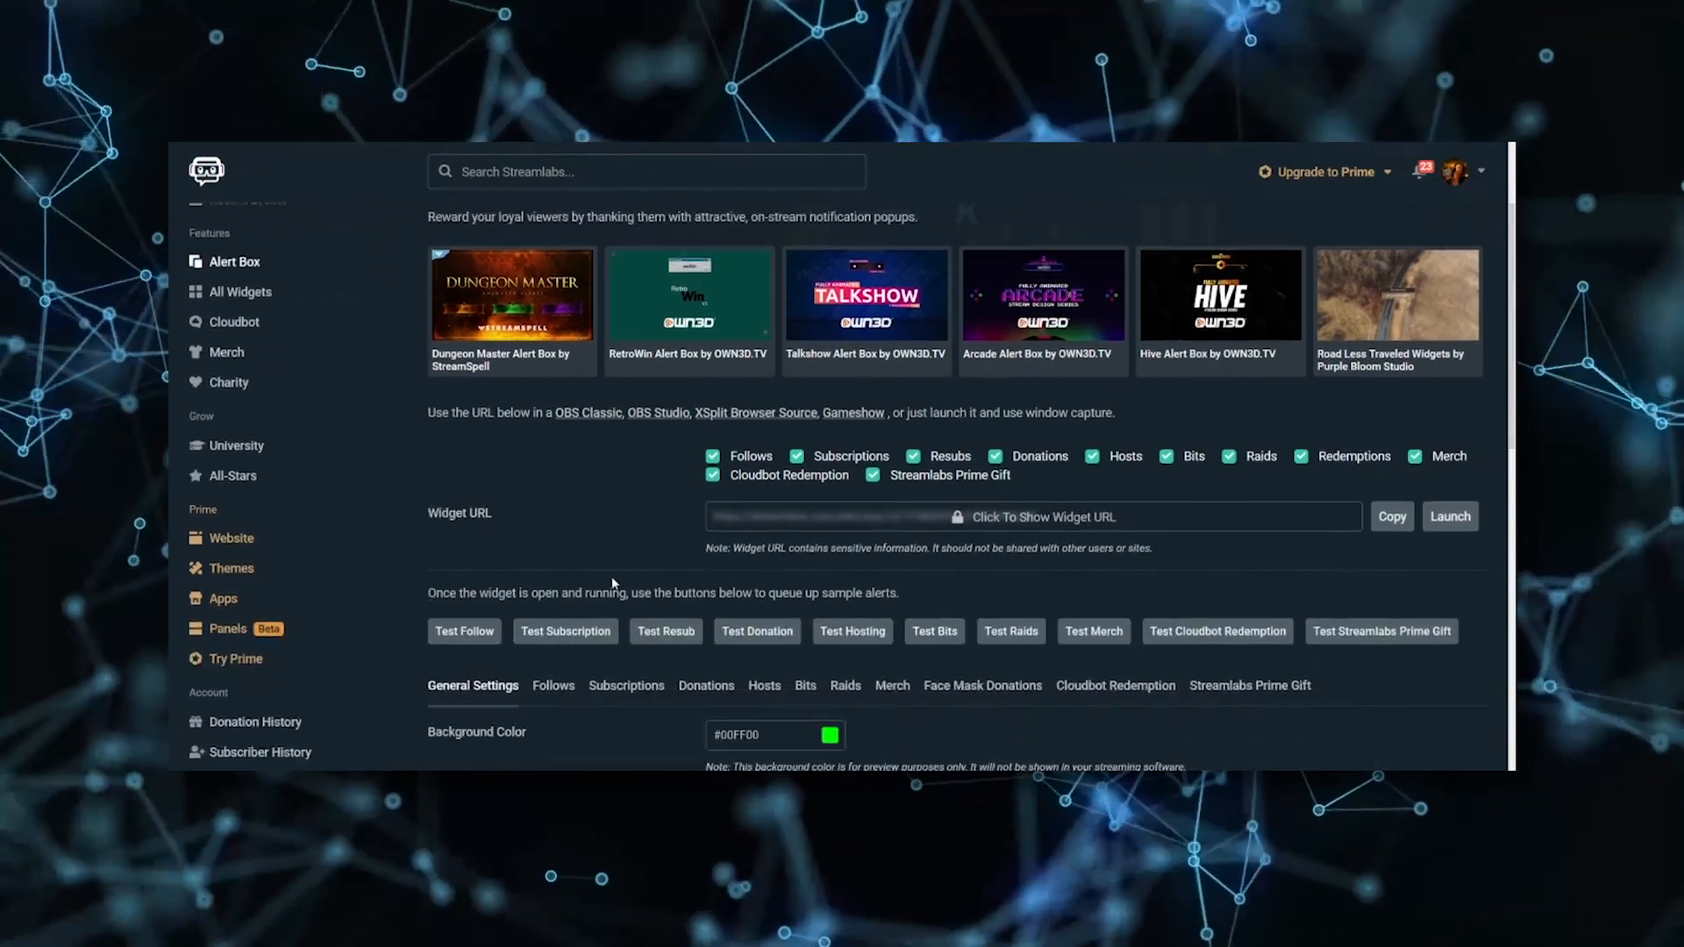
scroll(612, 576, down, 10)
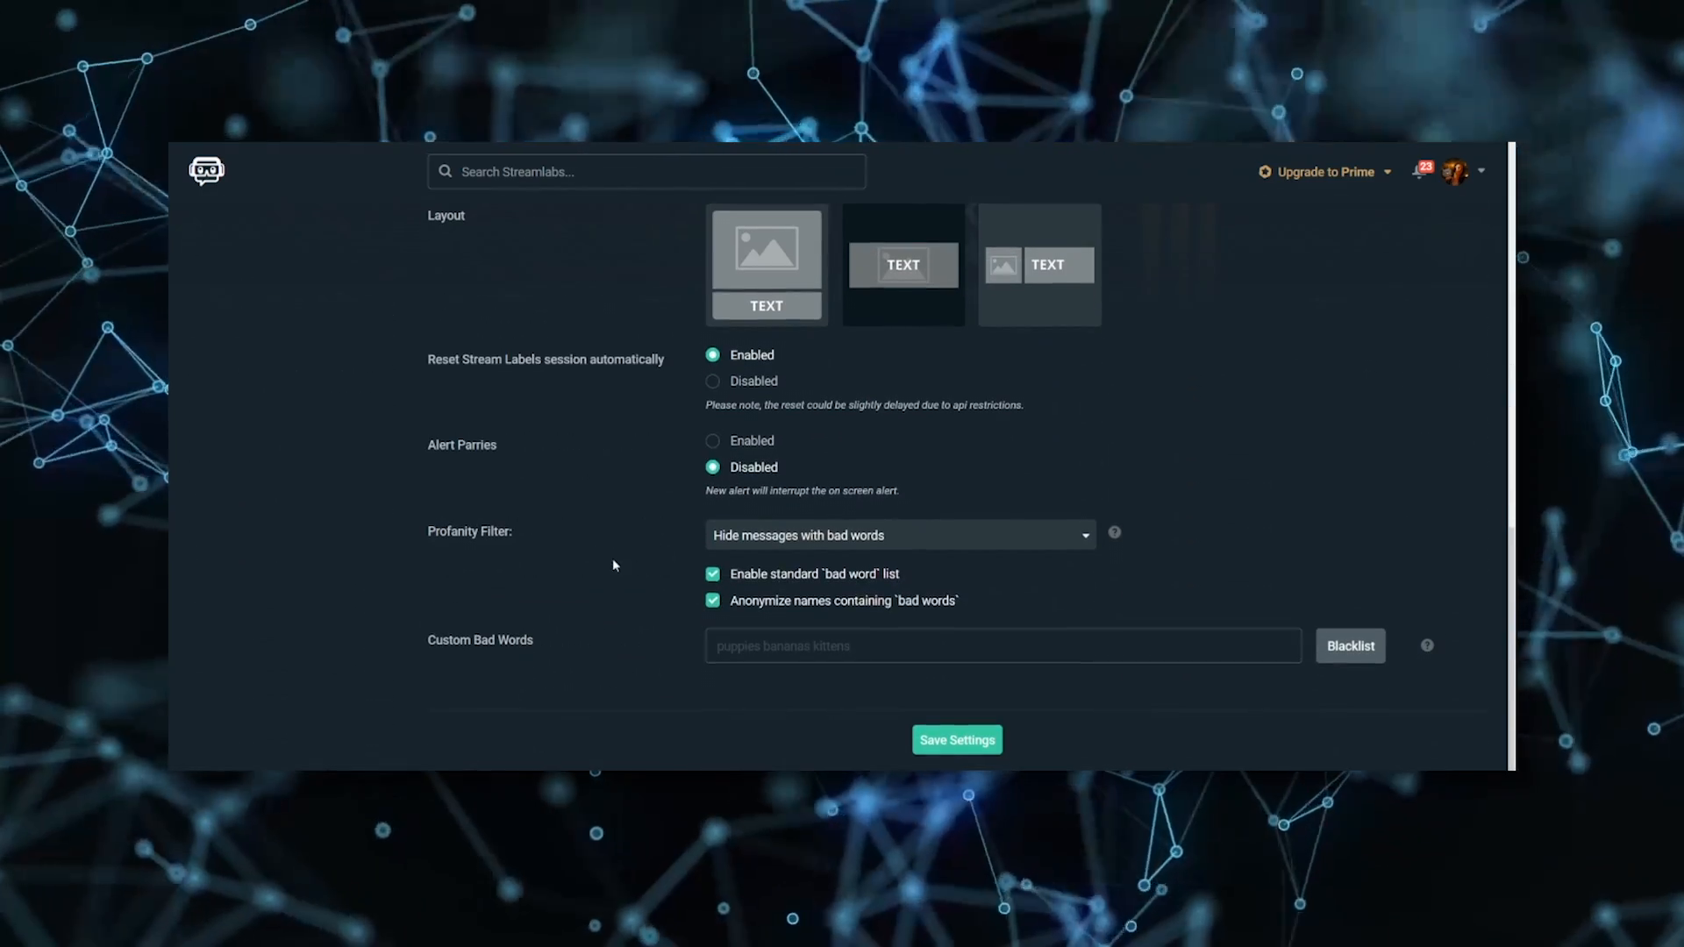
scroll(613, 558, up, 12)
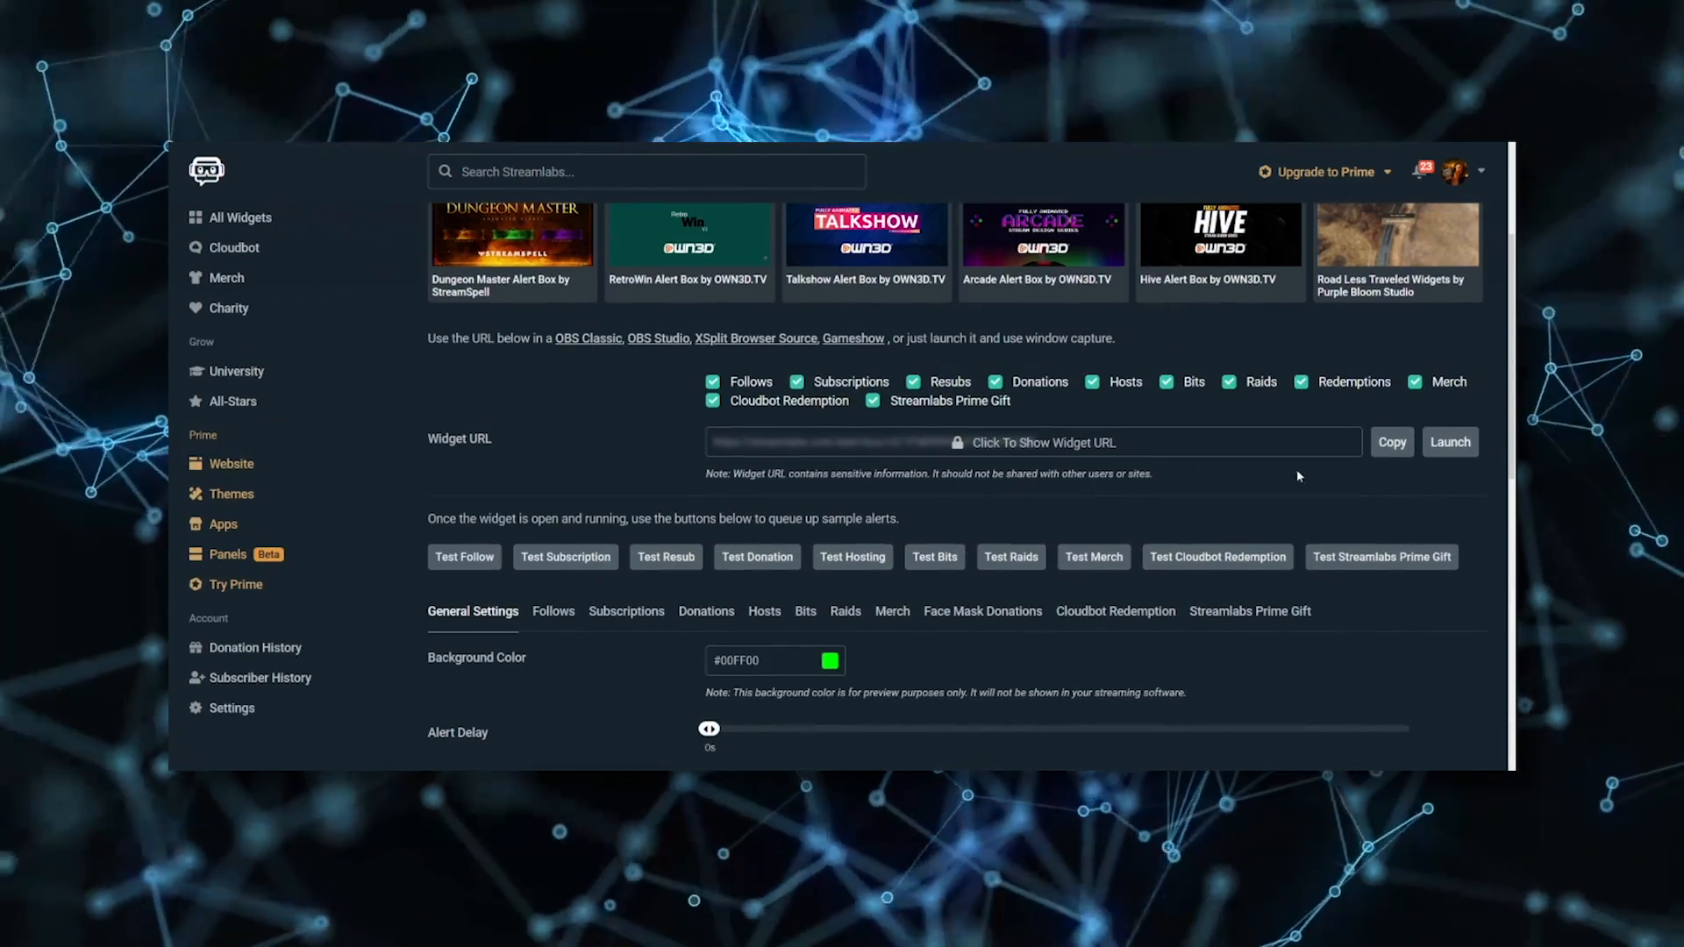
click(1394, 444)
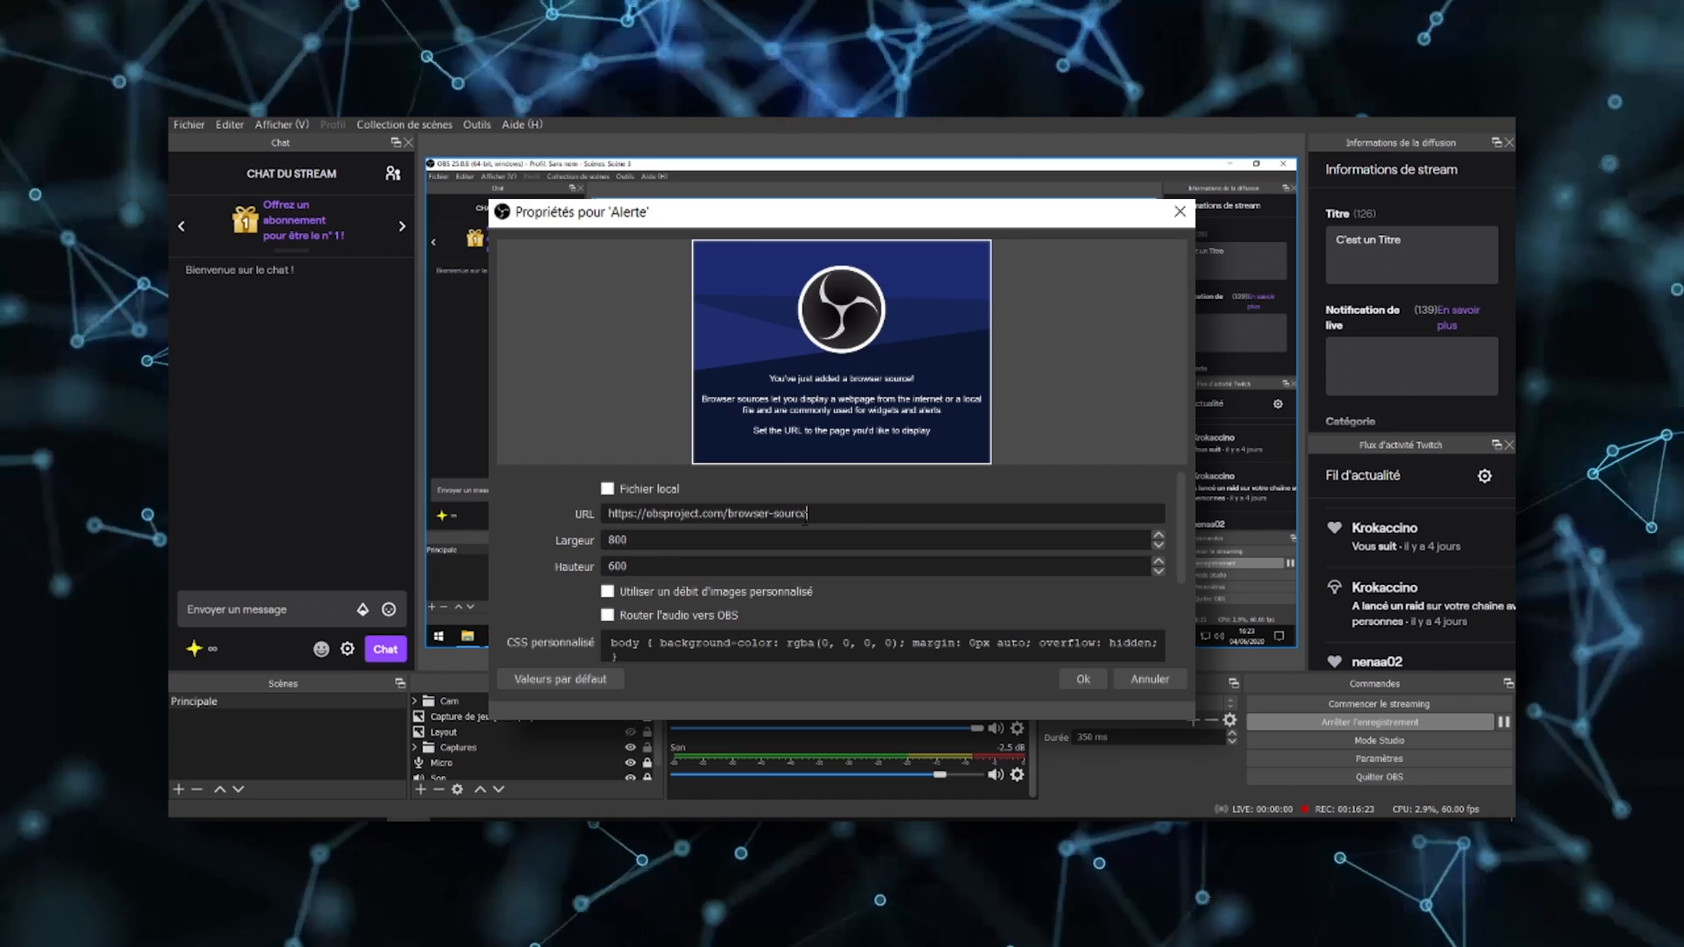
Back in OBS, replace the Alerte source's default URL with the copied Alert Box widget URL.
drag(807, 516, 590, 523)
key(BackSpace)
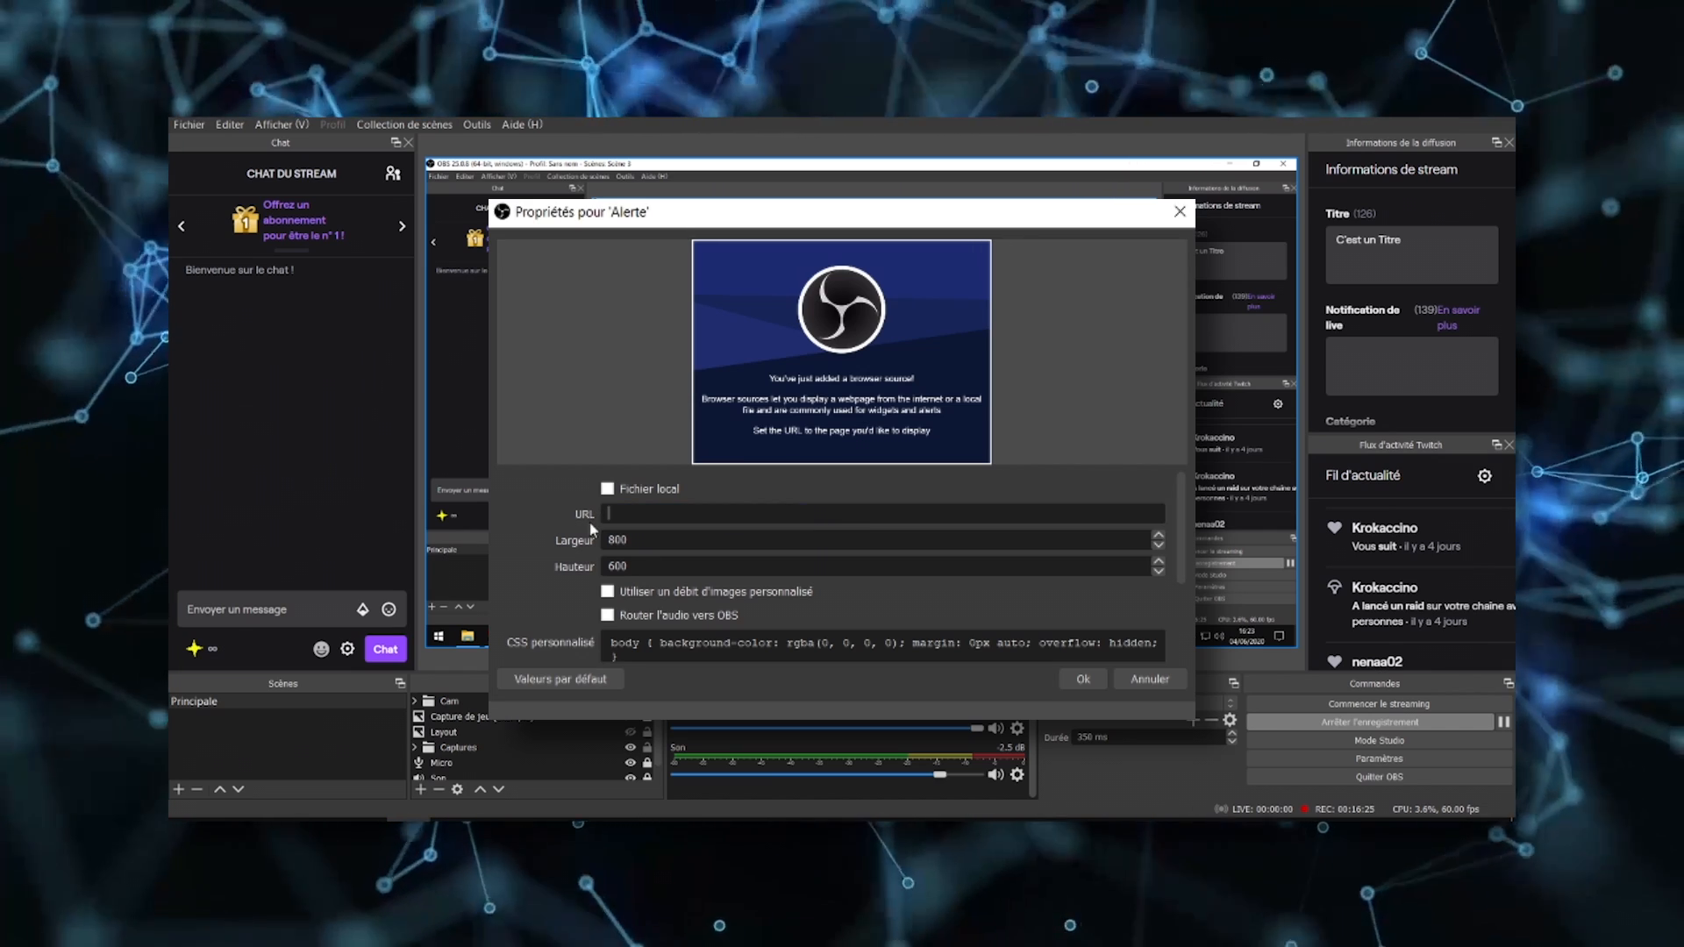
right_click(653, 513)
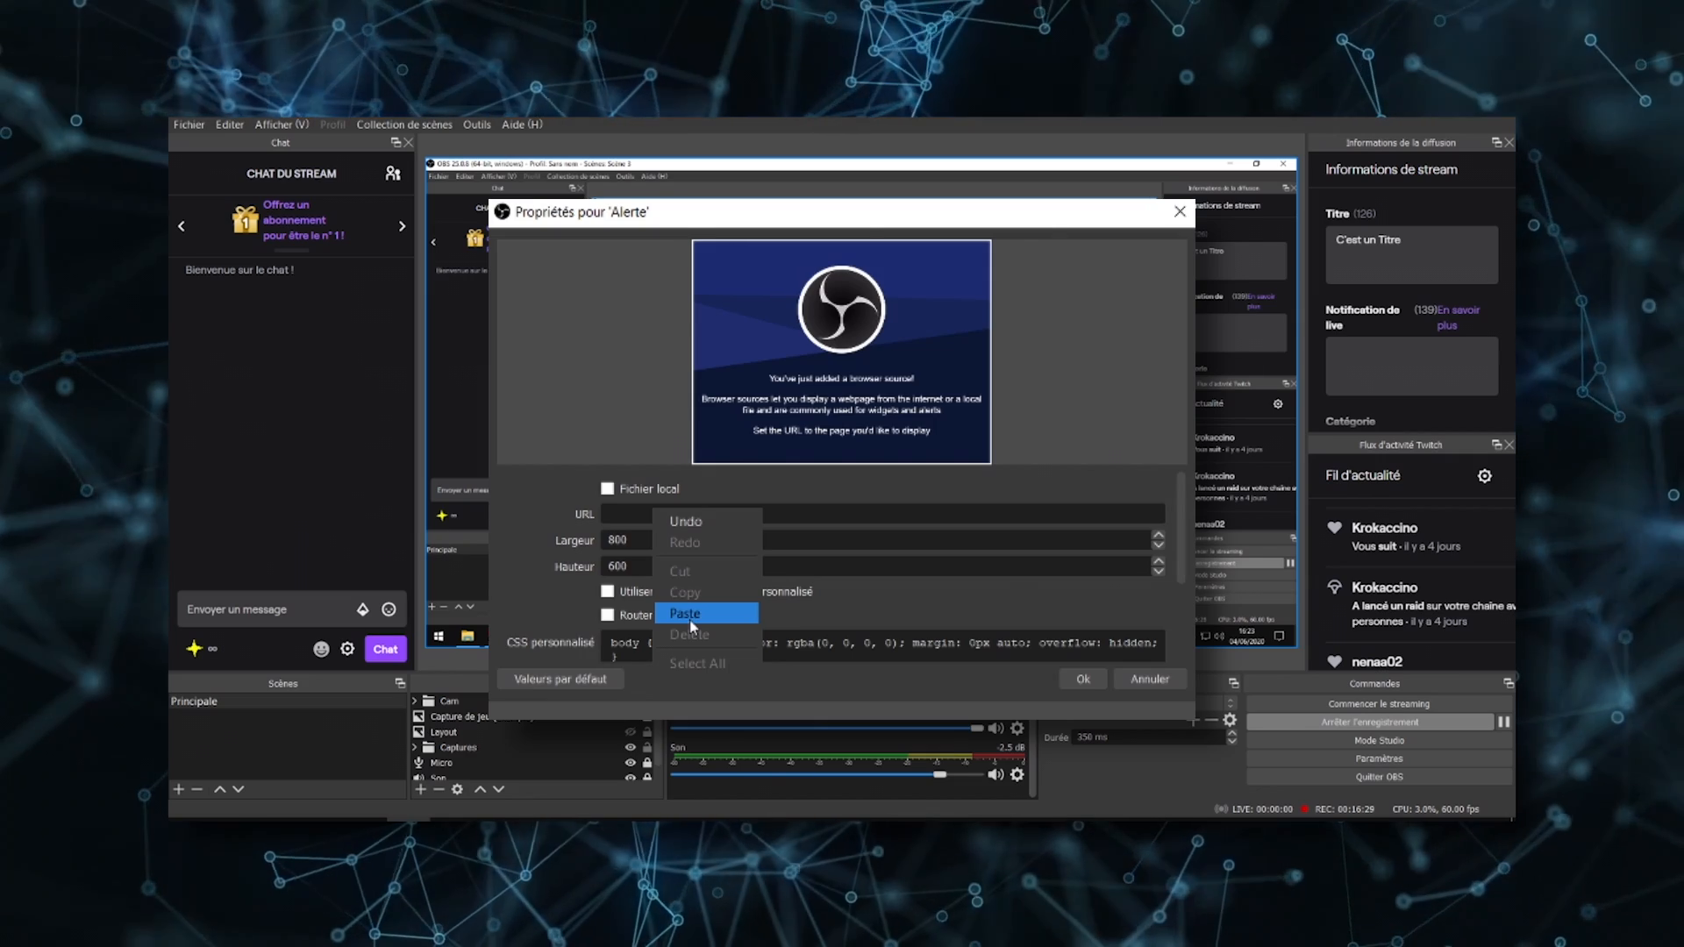
Create another Navigateur source named Chat for the stream's chat overlay.
click(421, 790)
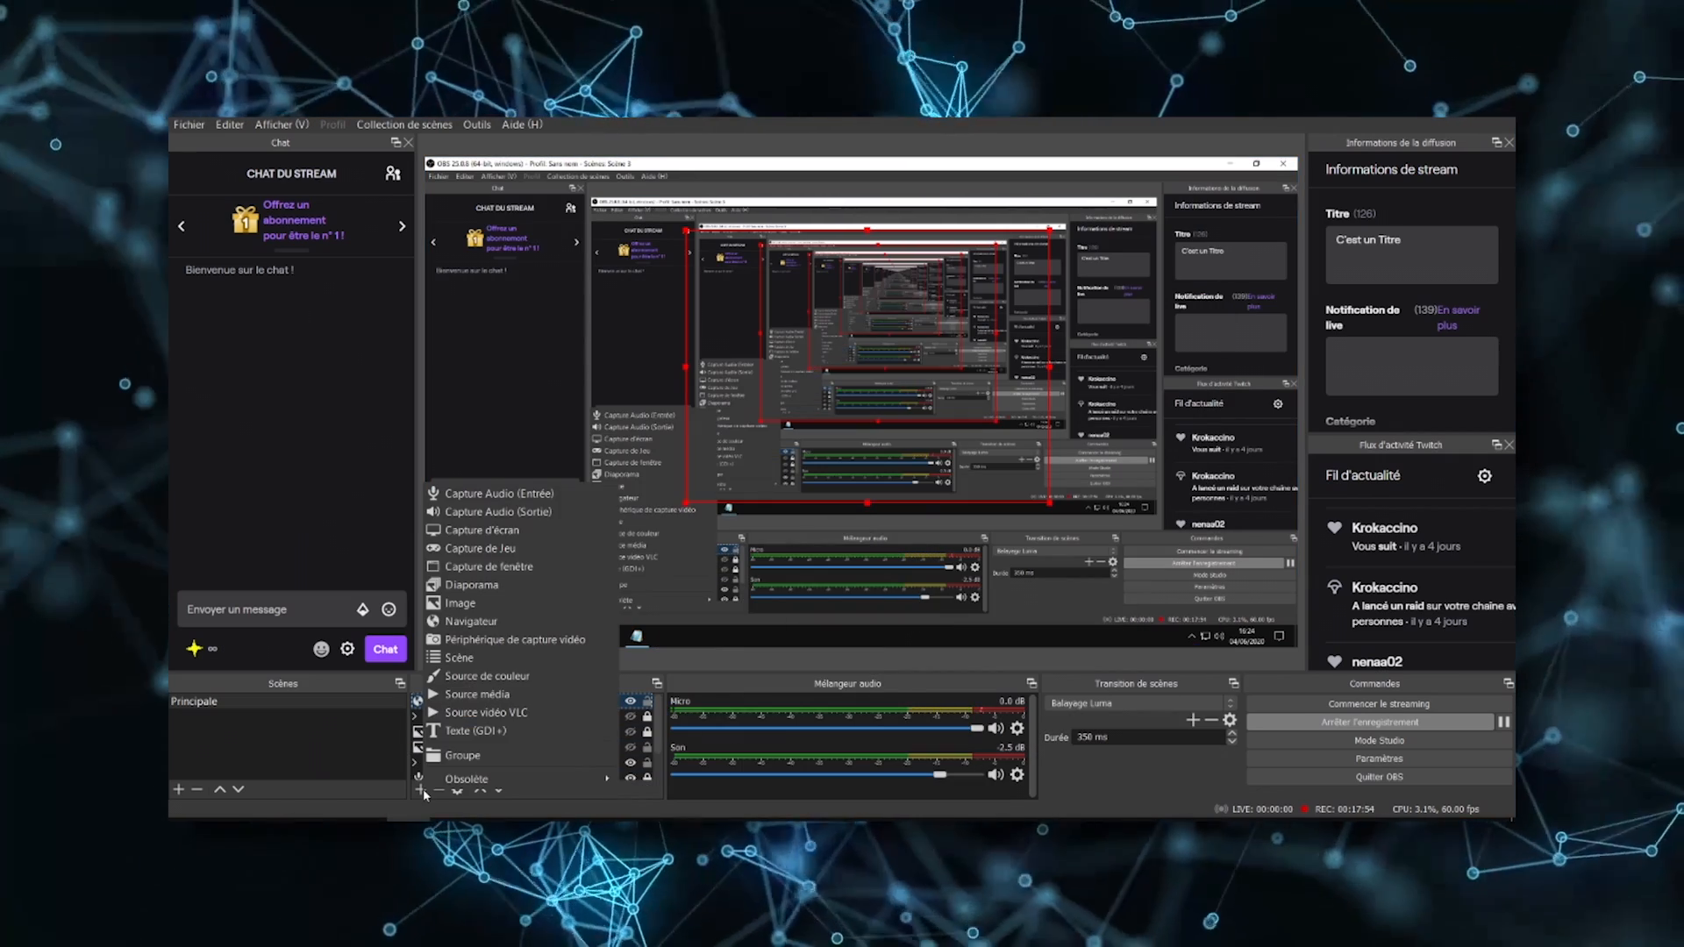
click(474, 621)
text(C)
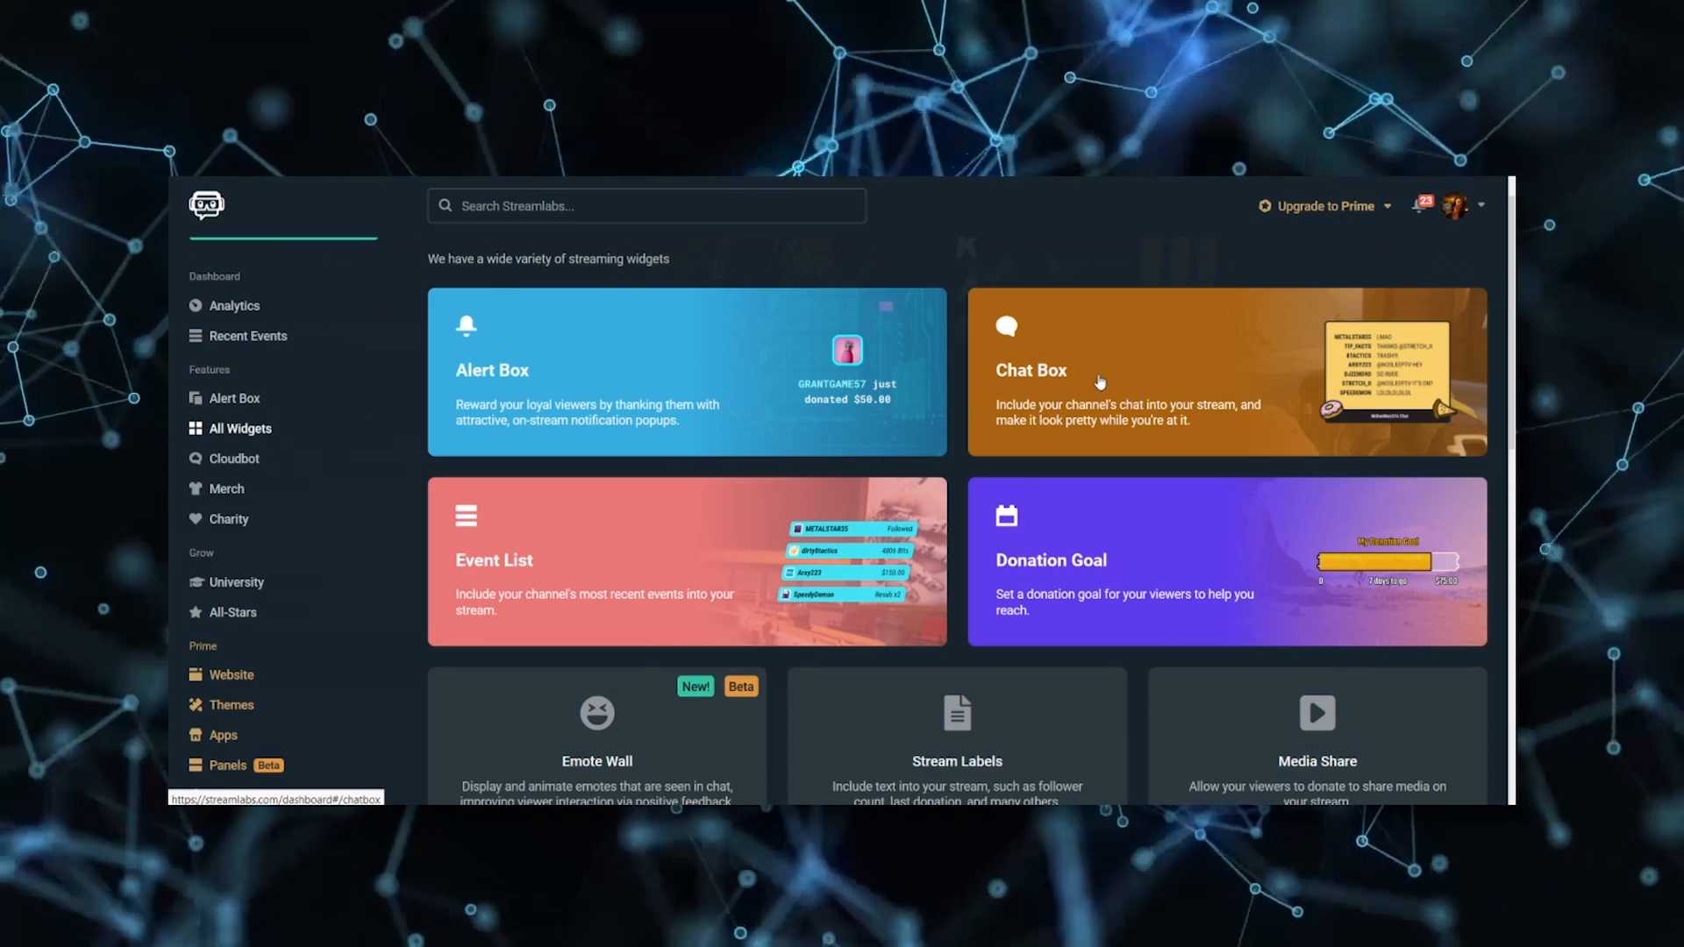
Copy the Chat Box widget URL in Streamlabs and review the widget's theme, badge, colour and message display settings.
click(1099, 380)
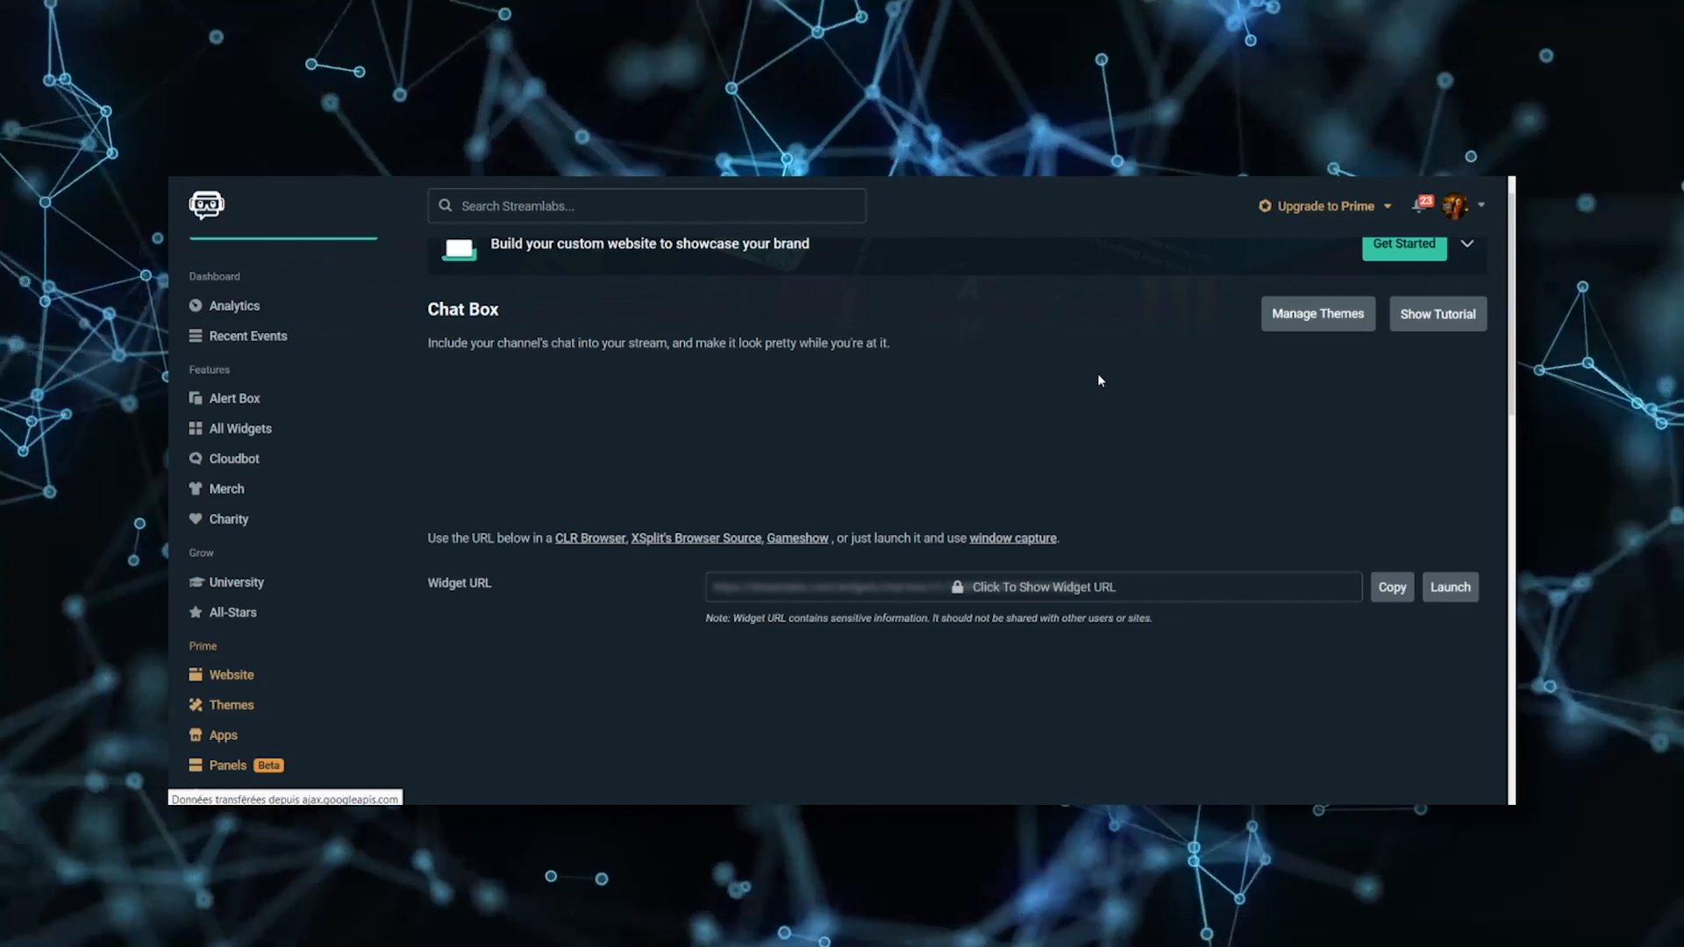
scroll(1134, 456, down, 1)
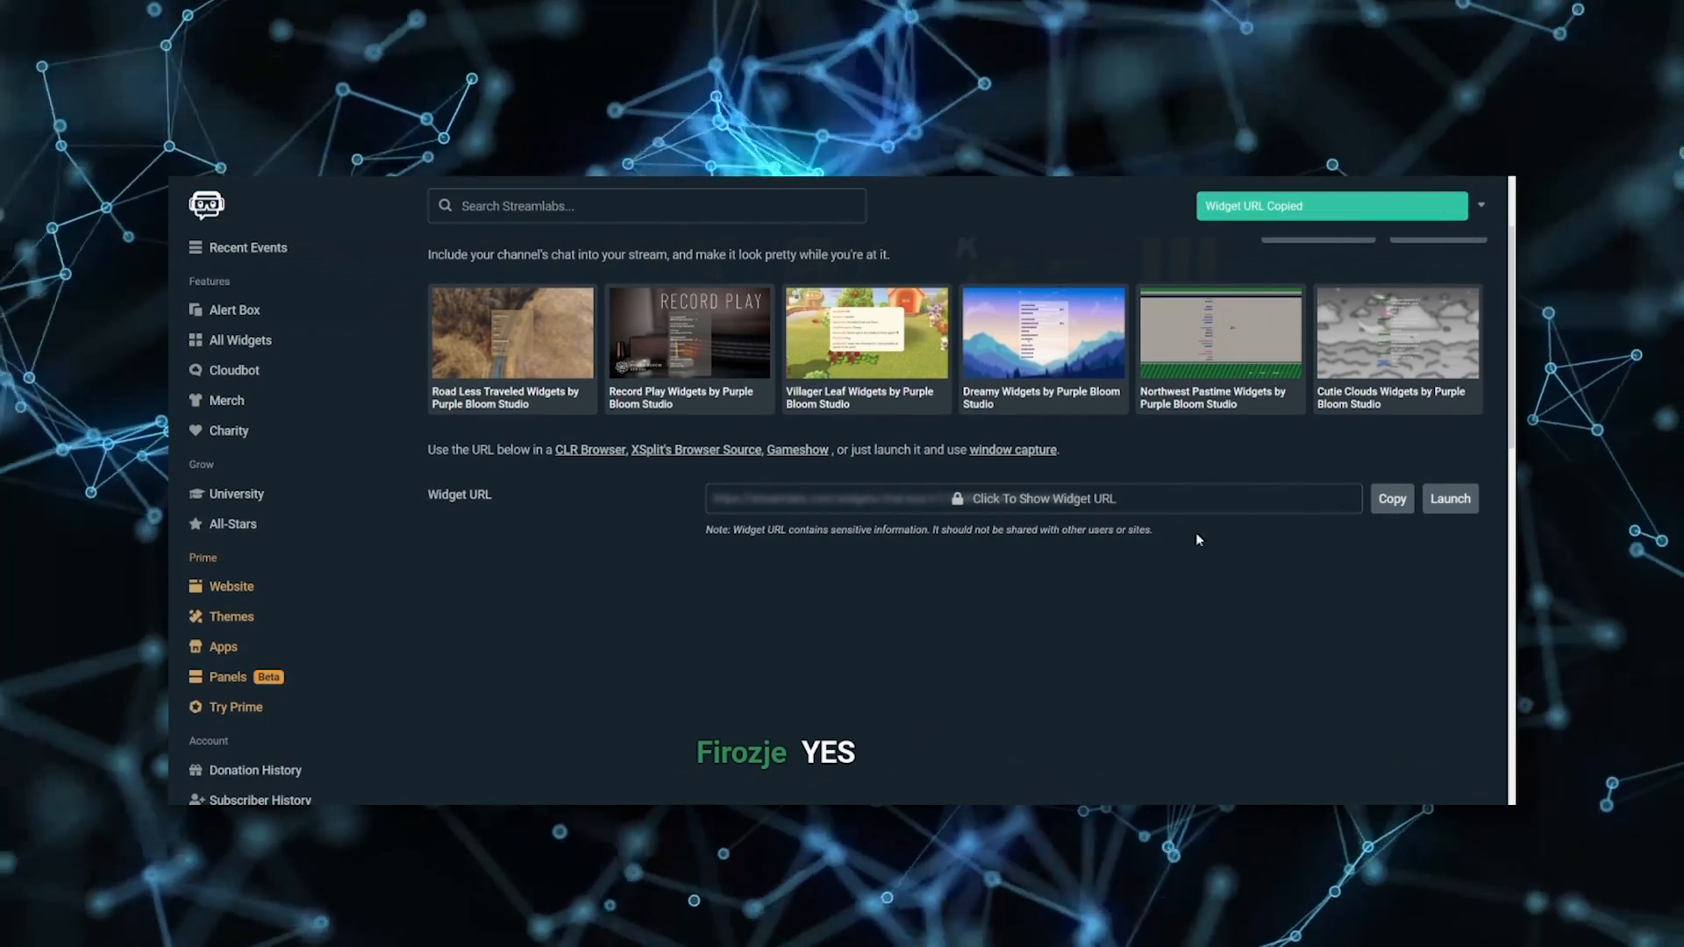
scroll(878, 611, down, 6)
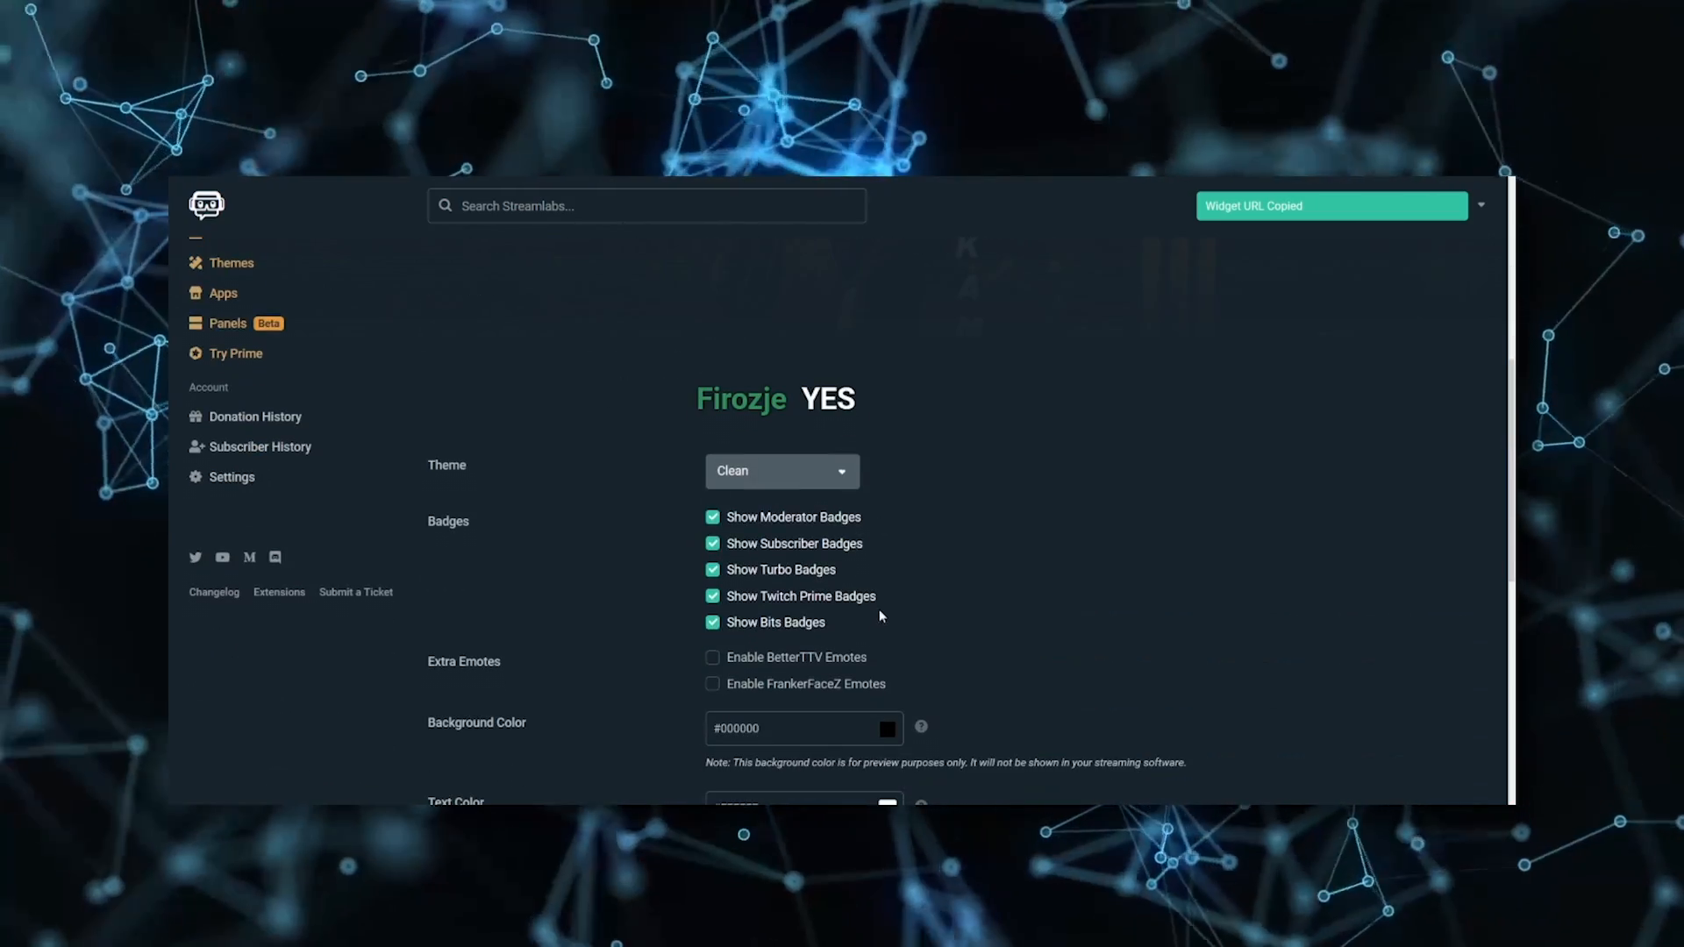
scroll(888, 550, down, 4)
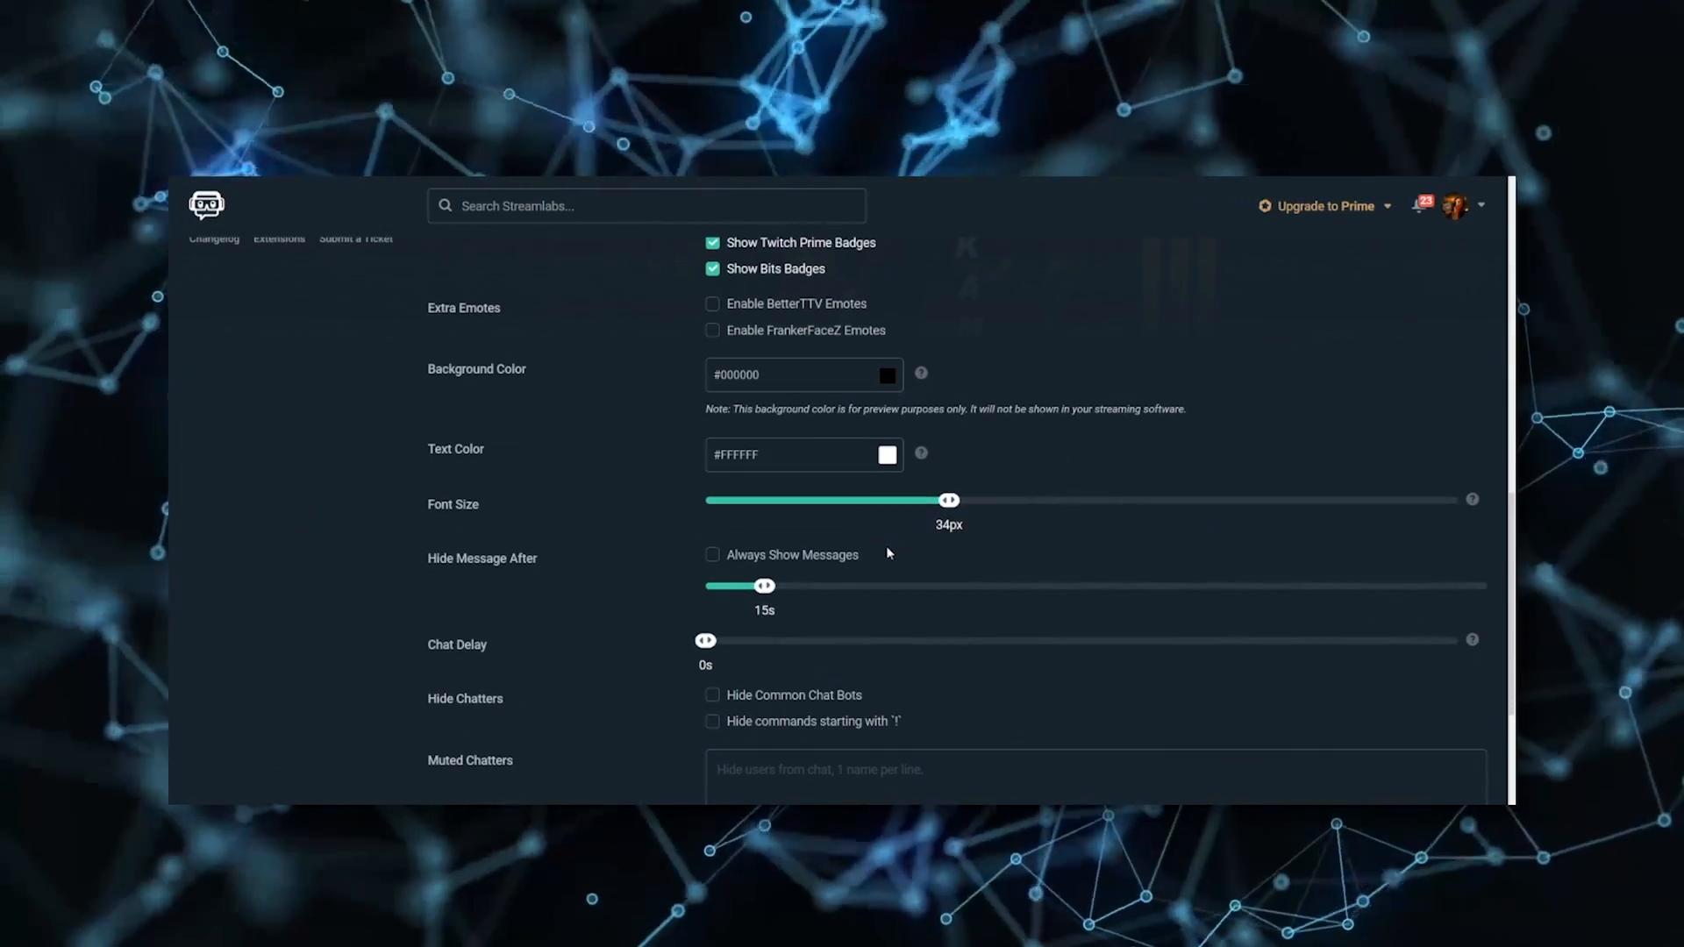
scroll(886, 553, down, 2)
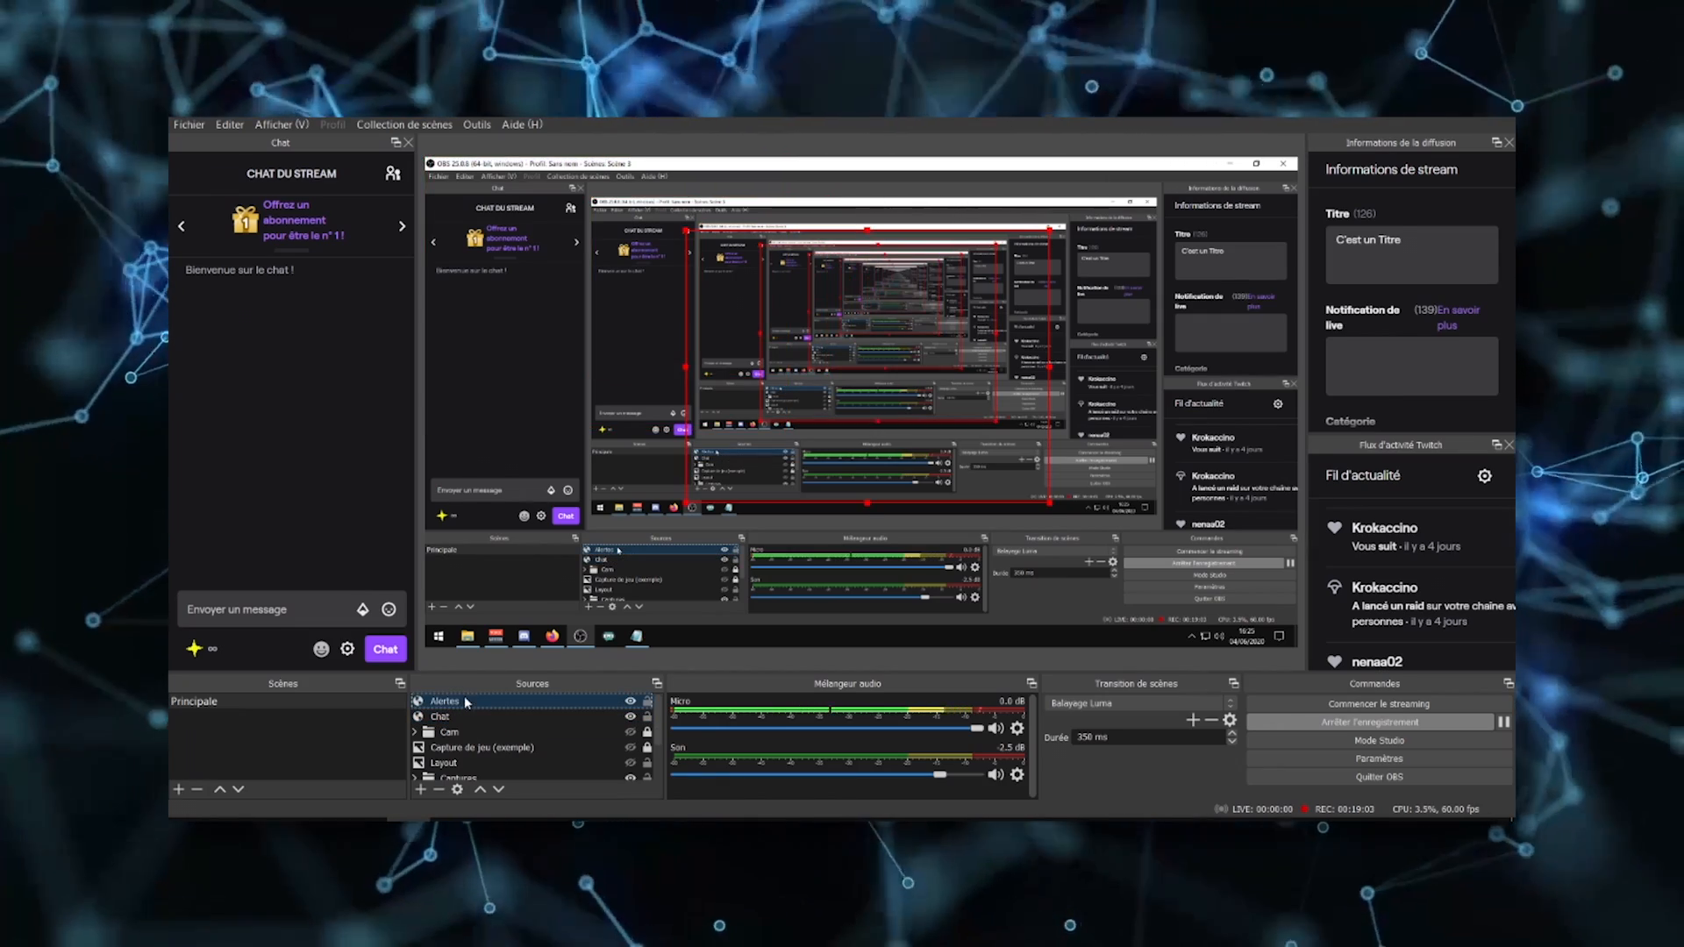
Position the Alertes source at the top centre of the preview canvas and the Chat source in its bottom-right corner.
drag(816, 478, 829, 430)
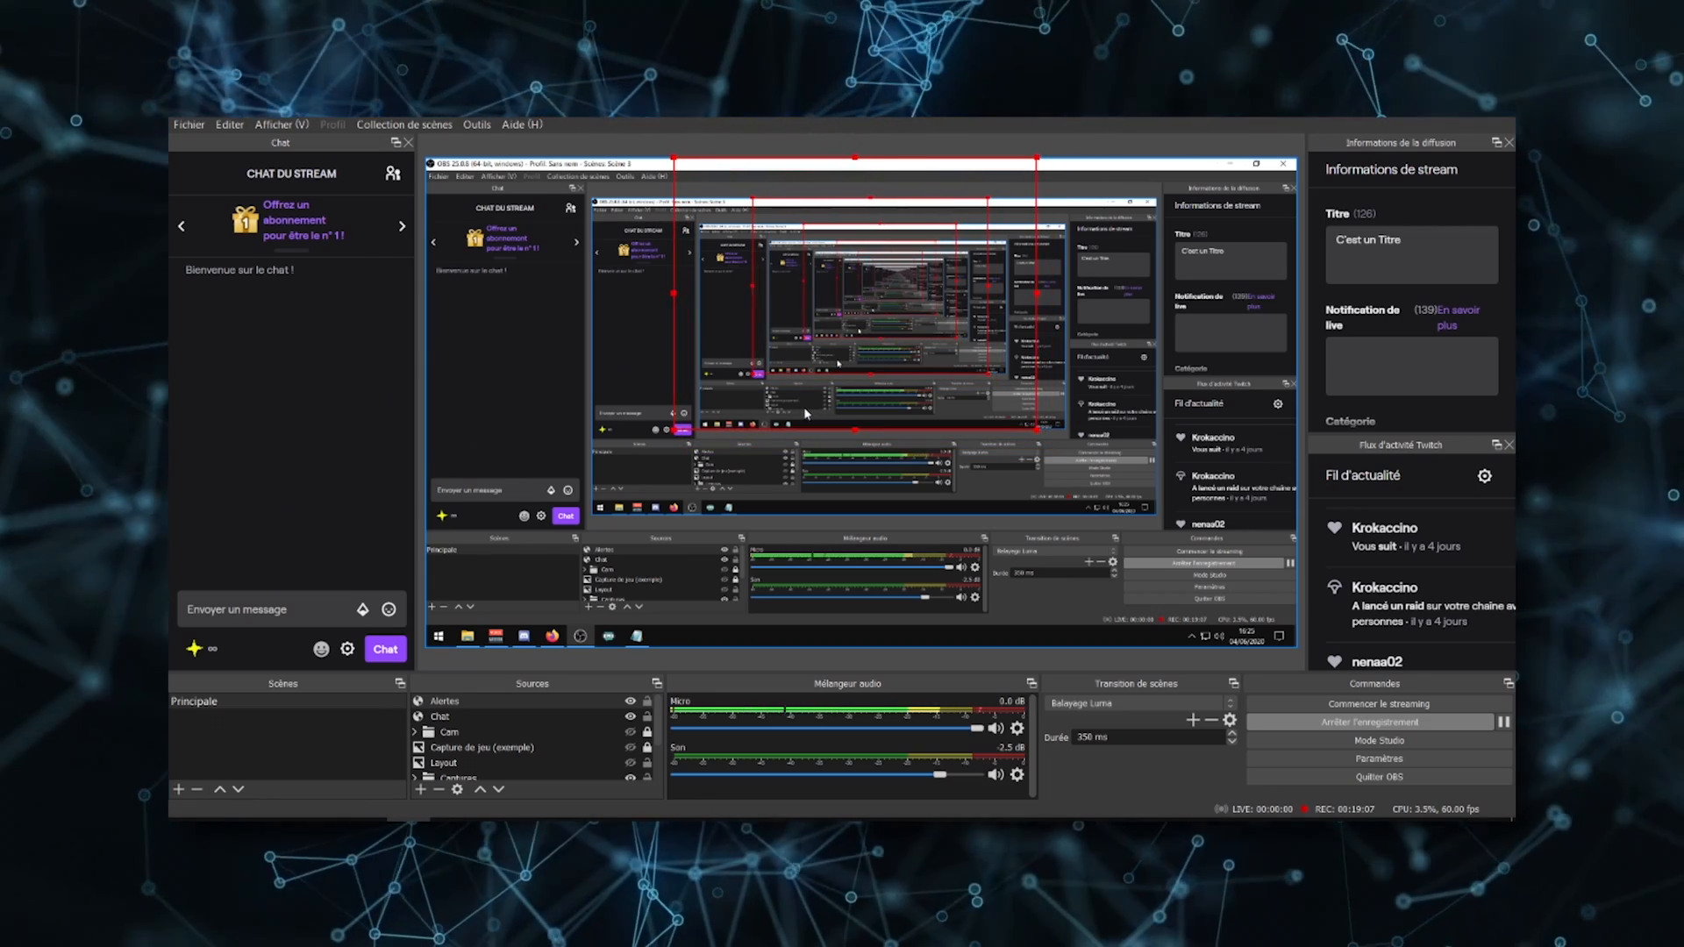
click(486, 714)
drag(844, 337, 1102, 557)
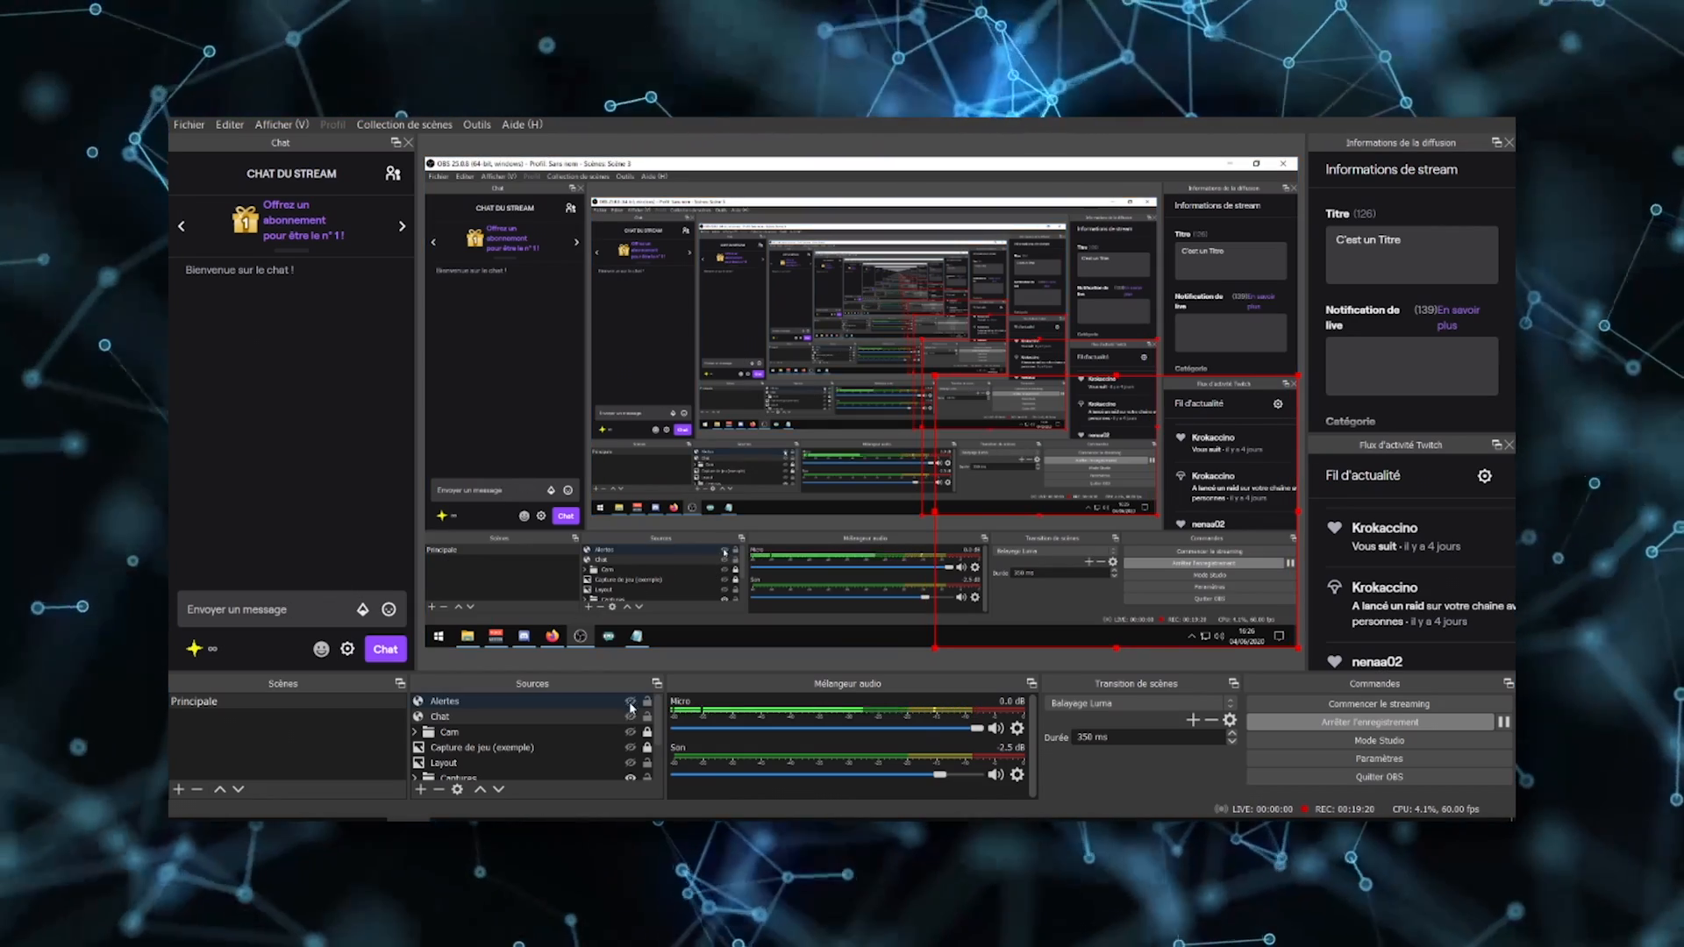
Add a Source média source with Lire en boucle enabled and shrink its image in the preview.
click(422, 789)
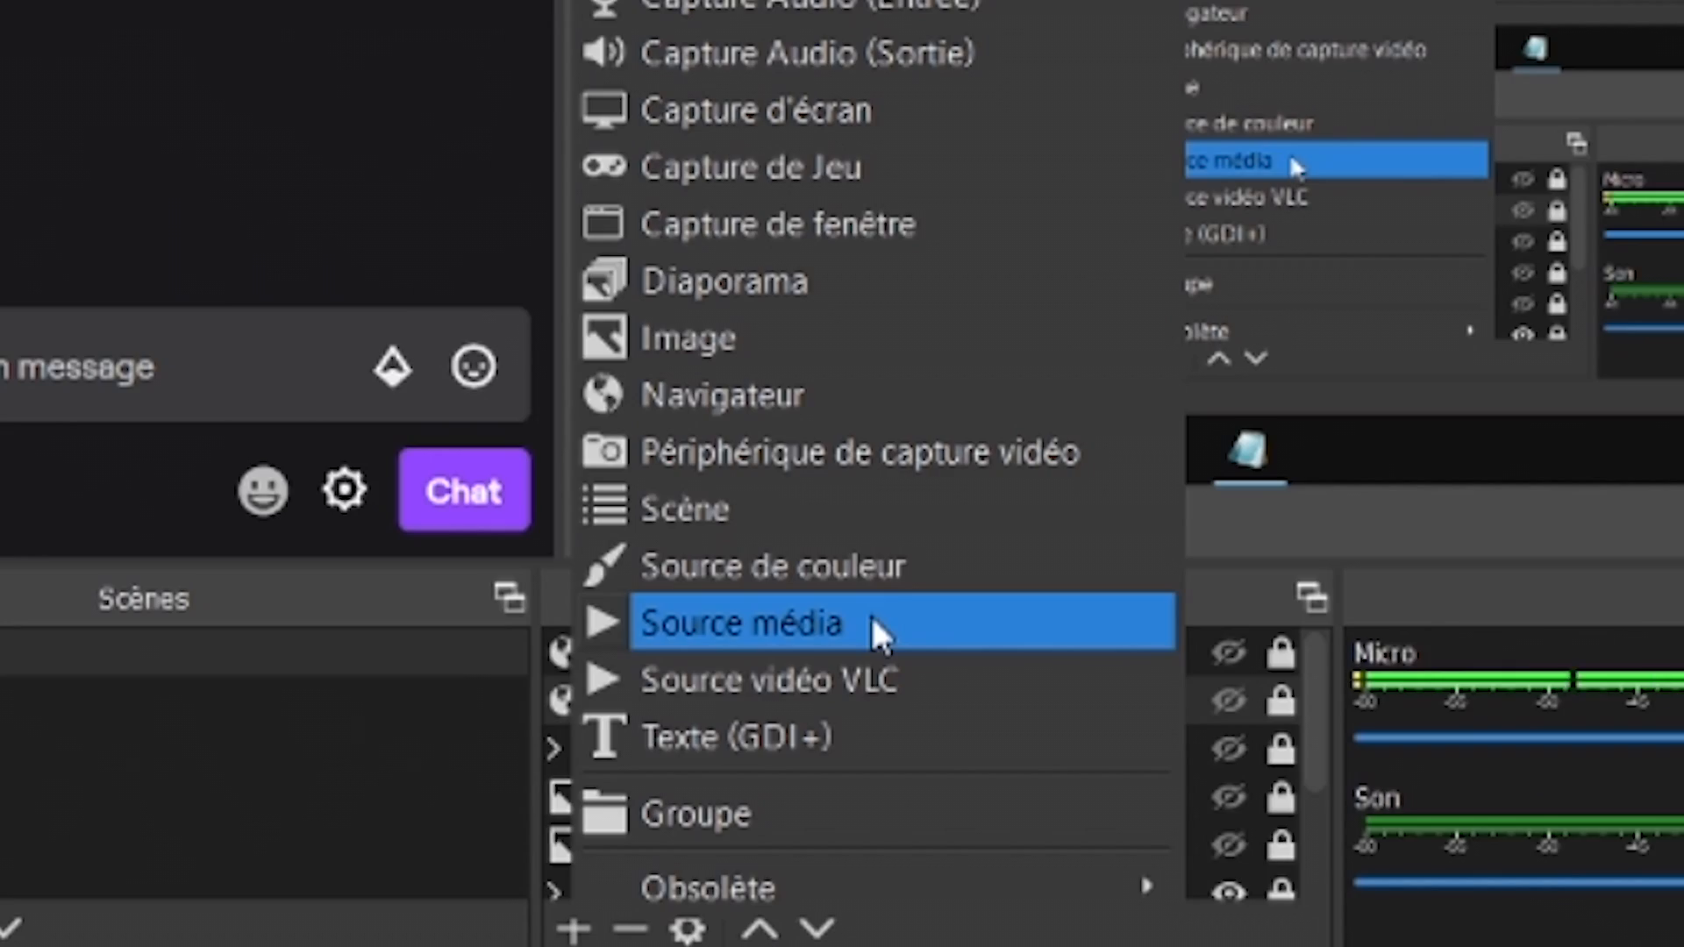
click(870, 617)
click(872, 560)
click(1067, 537)
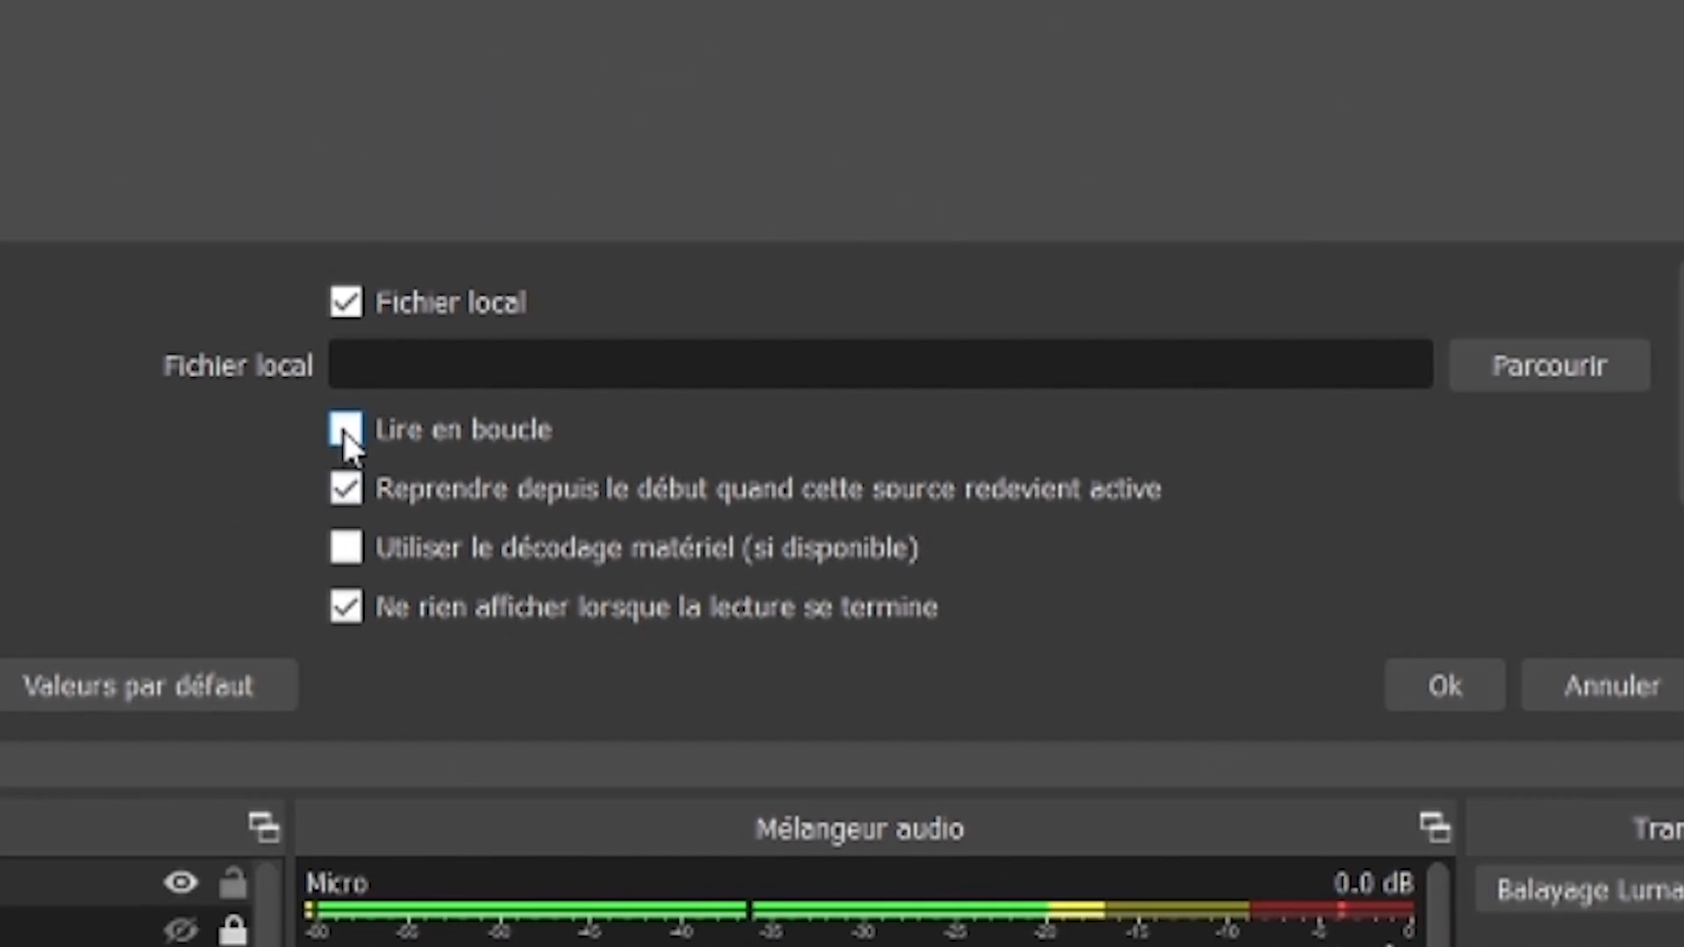
click(344, 430)
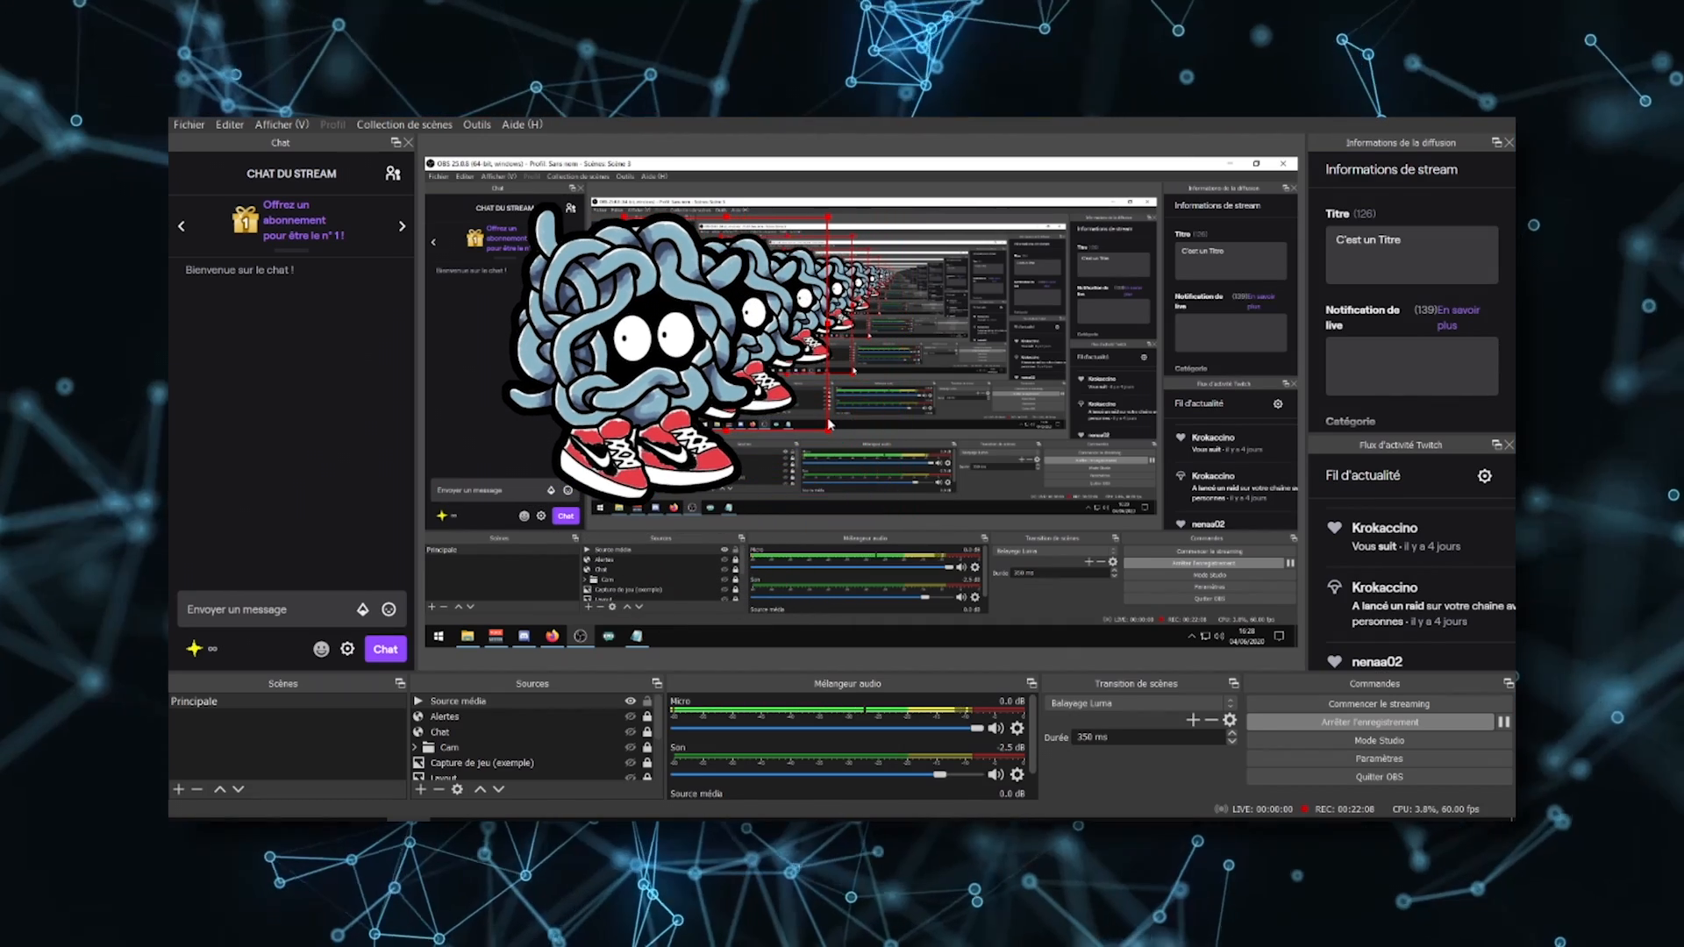
drag(829, 421, 611, 246)
Add a Texte (GDI+) source named Follower and look through its font, text and file-reading options.
click(420, 789)
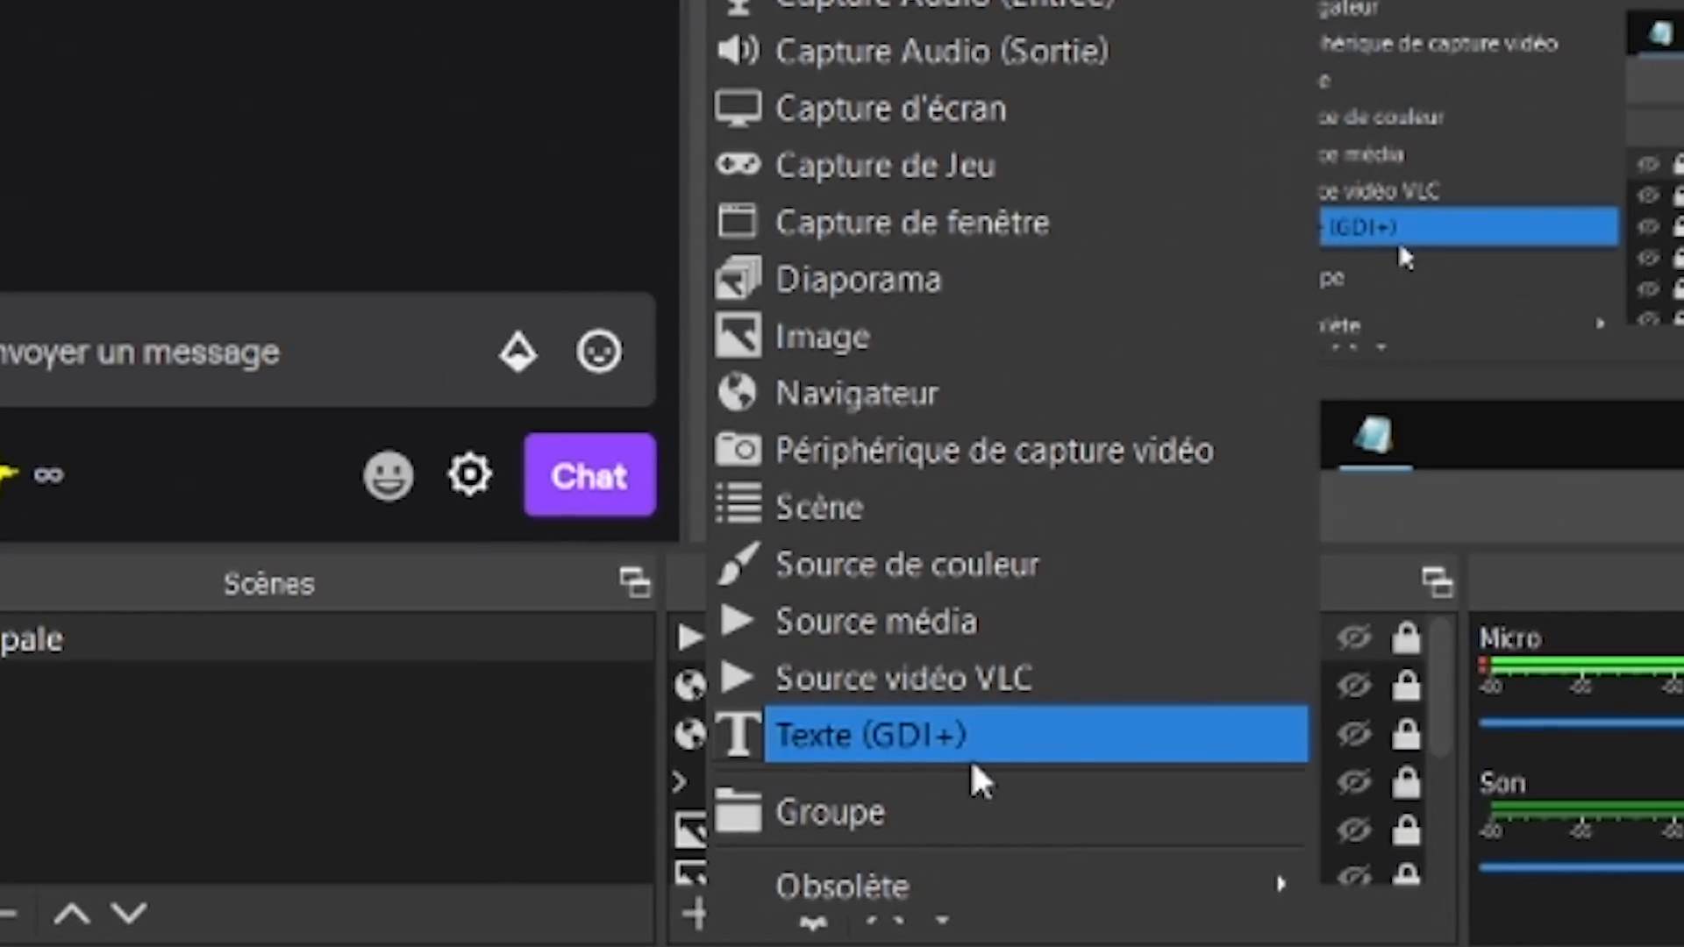
click(970, 754)
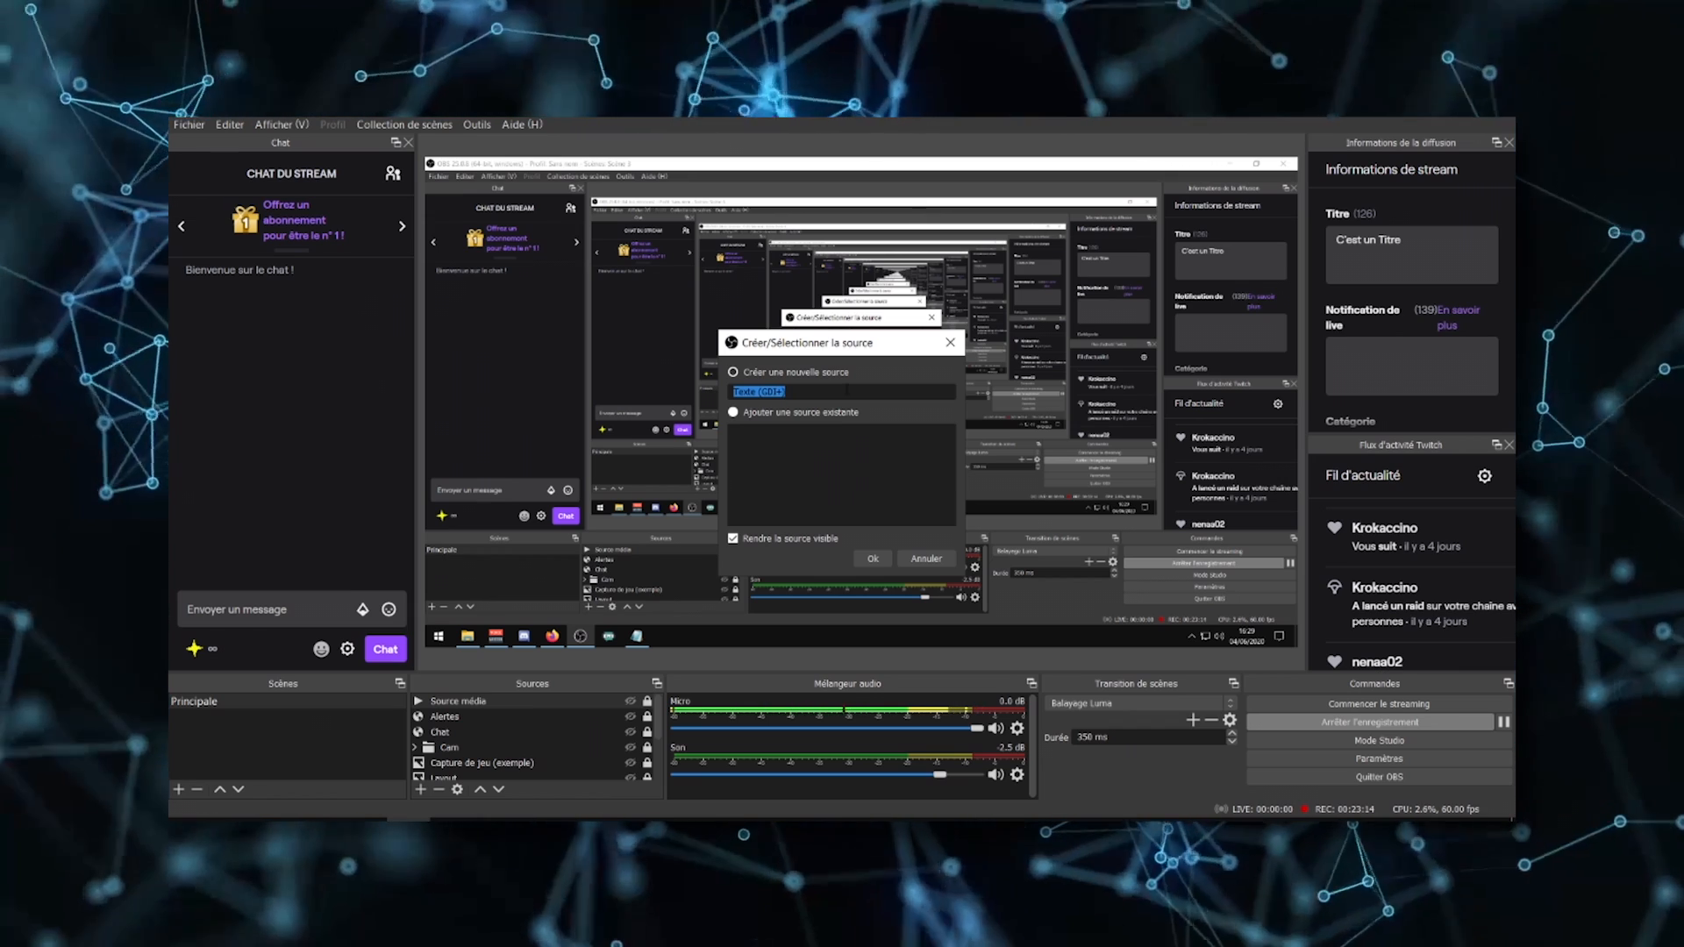
text(llower)
key(Return)
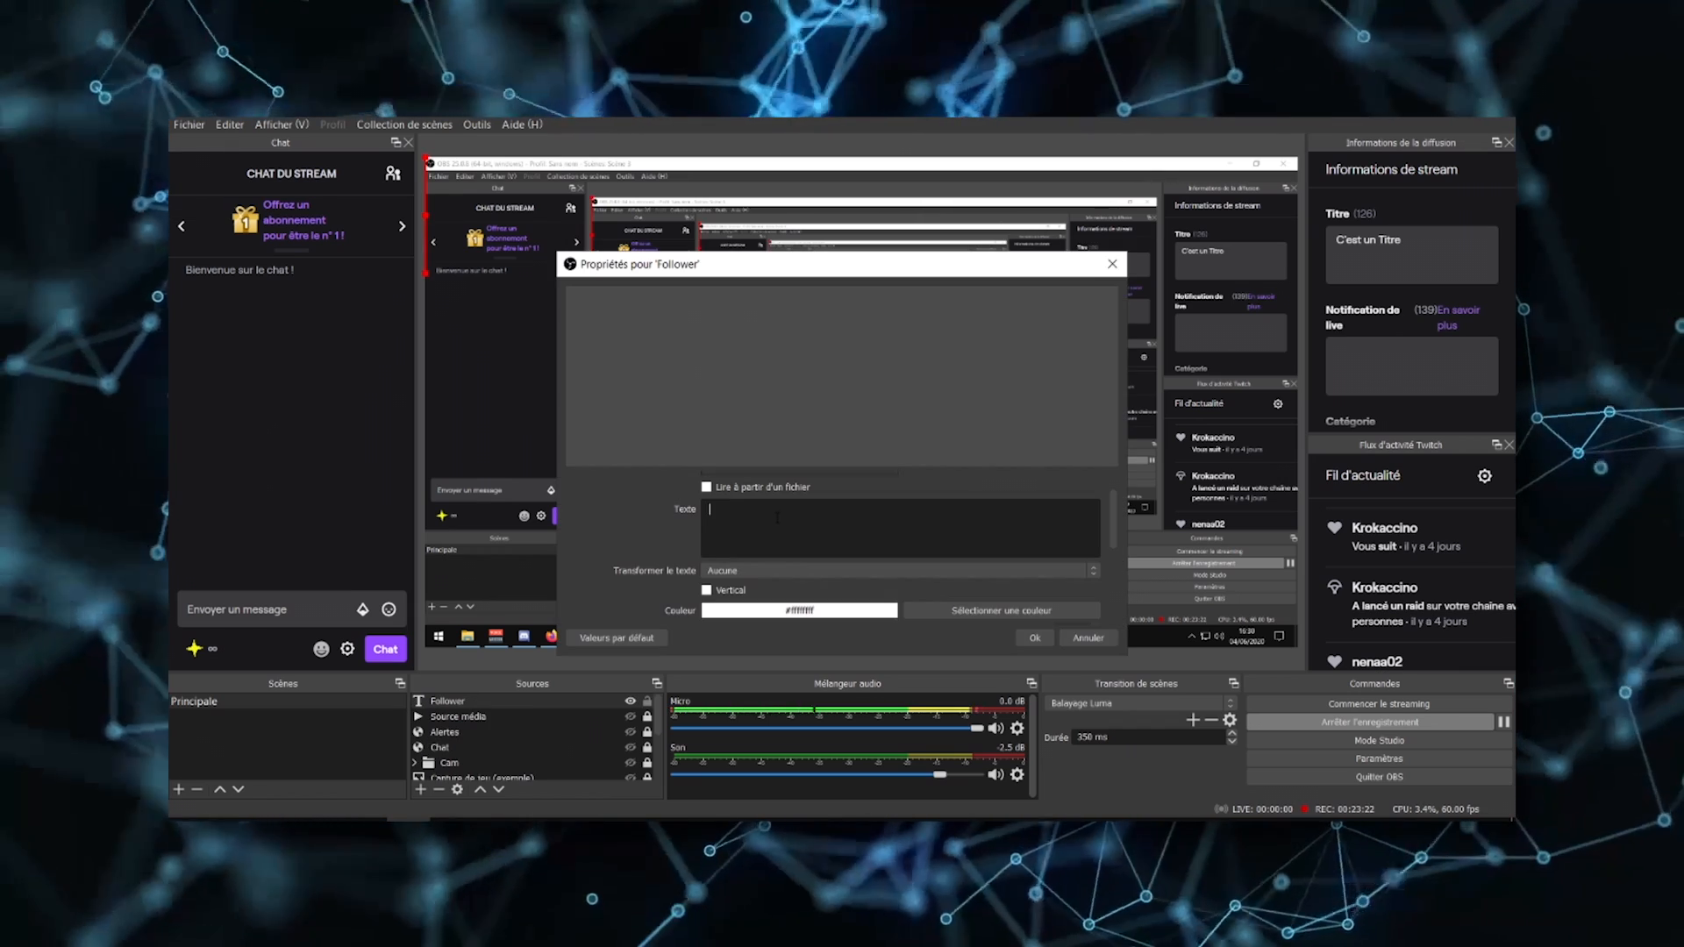
scroll(823, 534, up, 1)
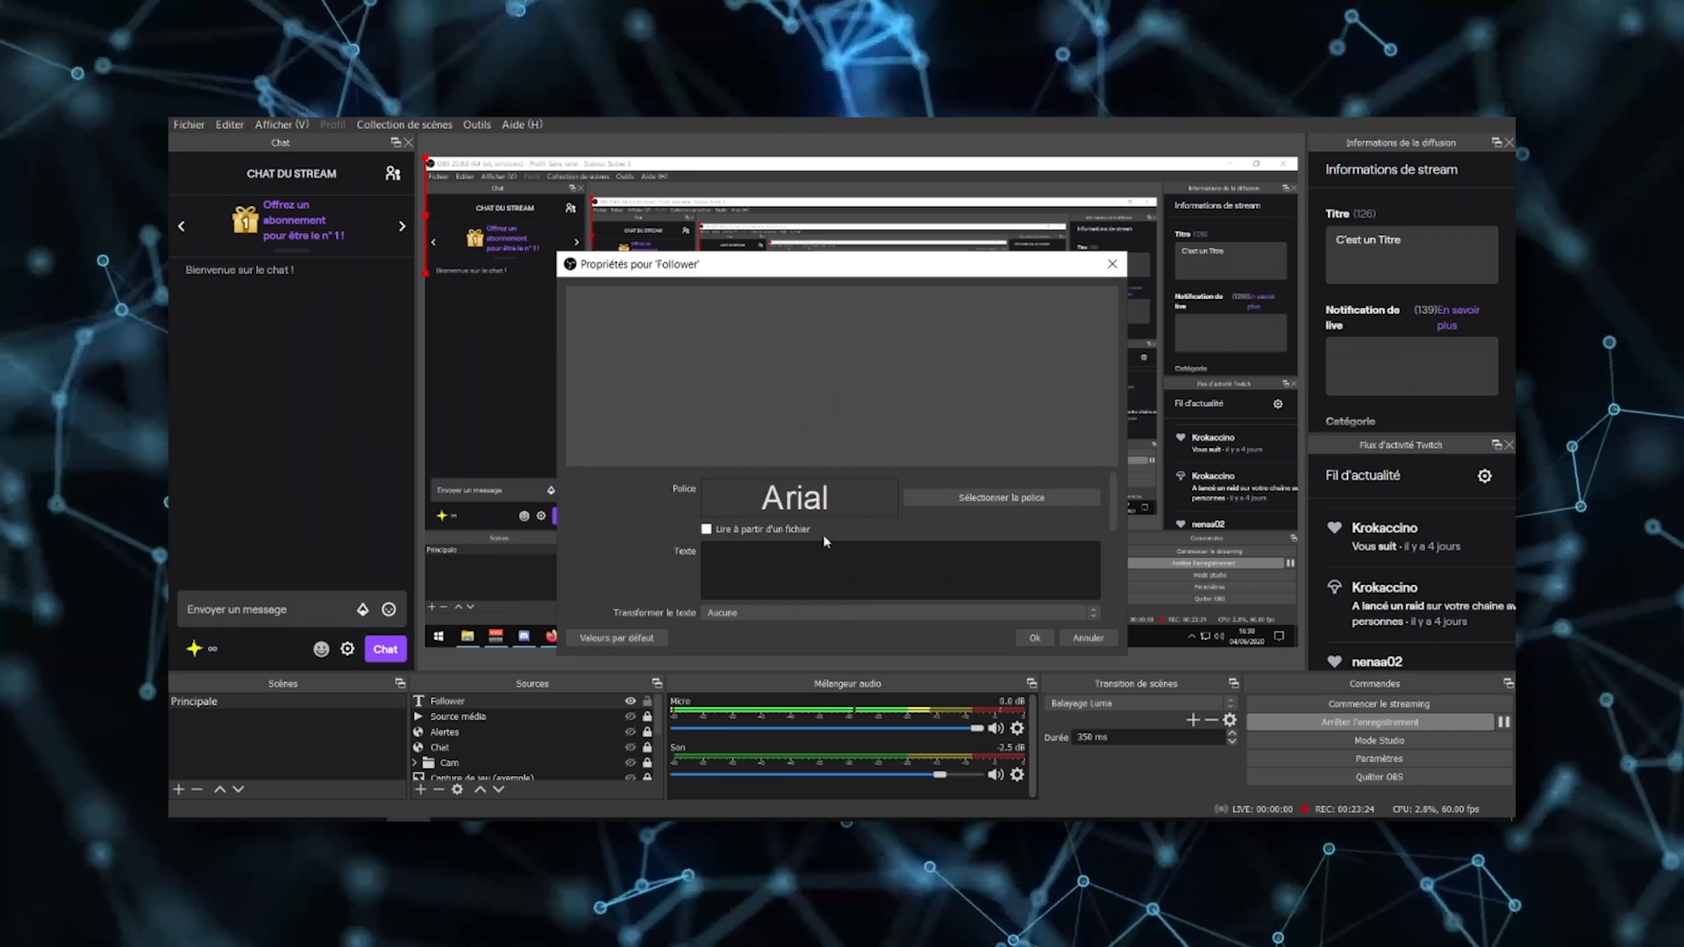
scroll(912, 513, down, 1)
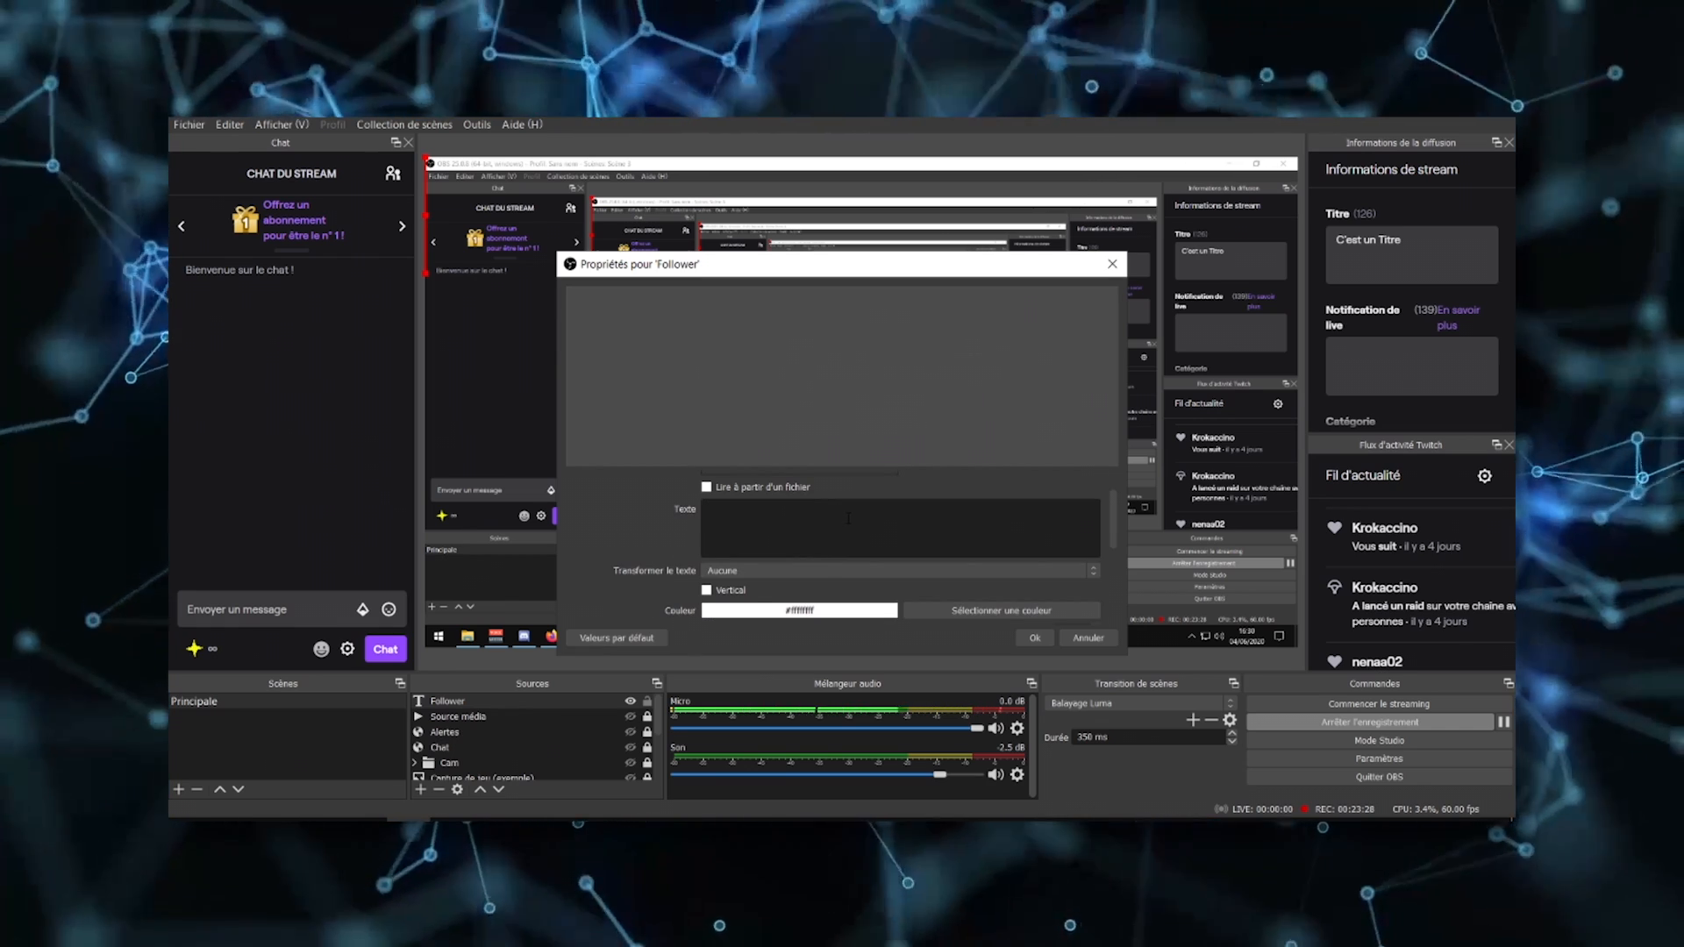
click(706, 487)
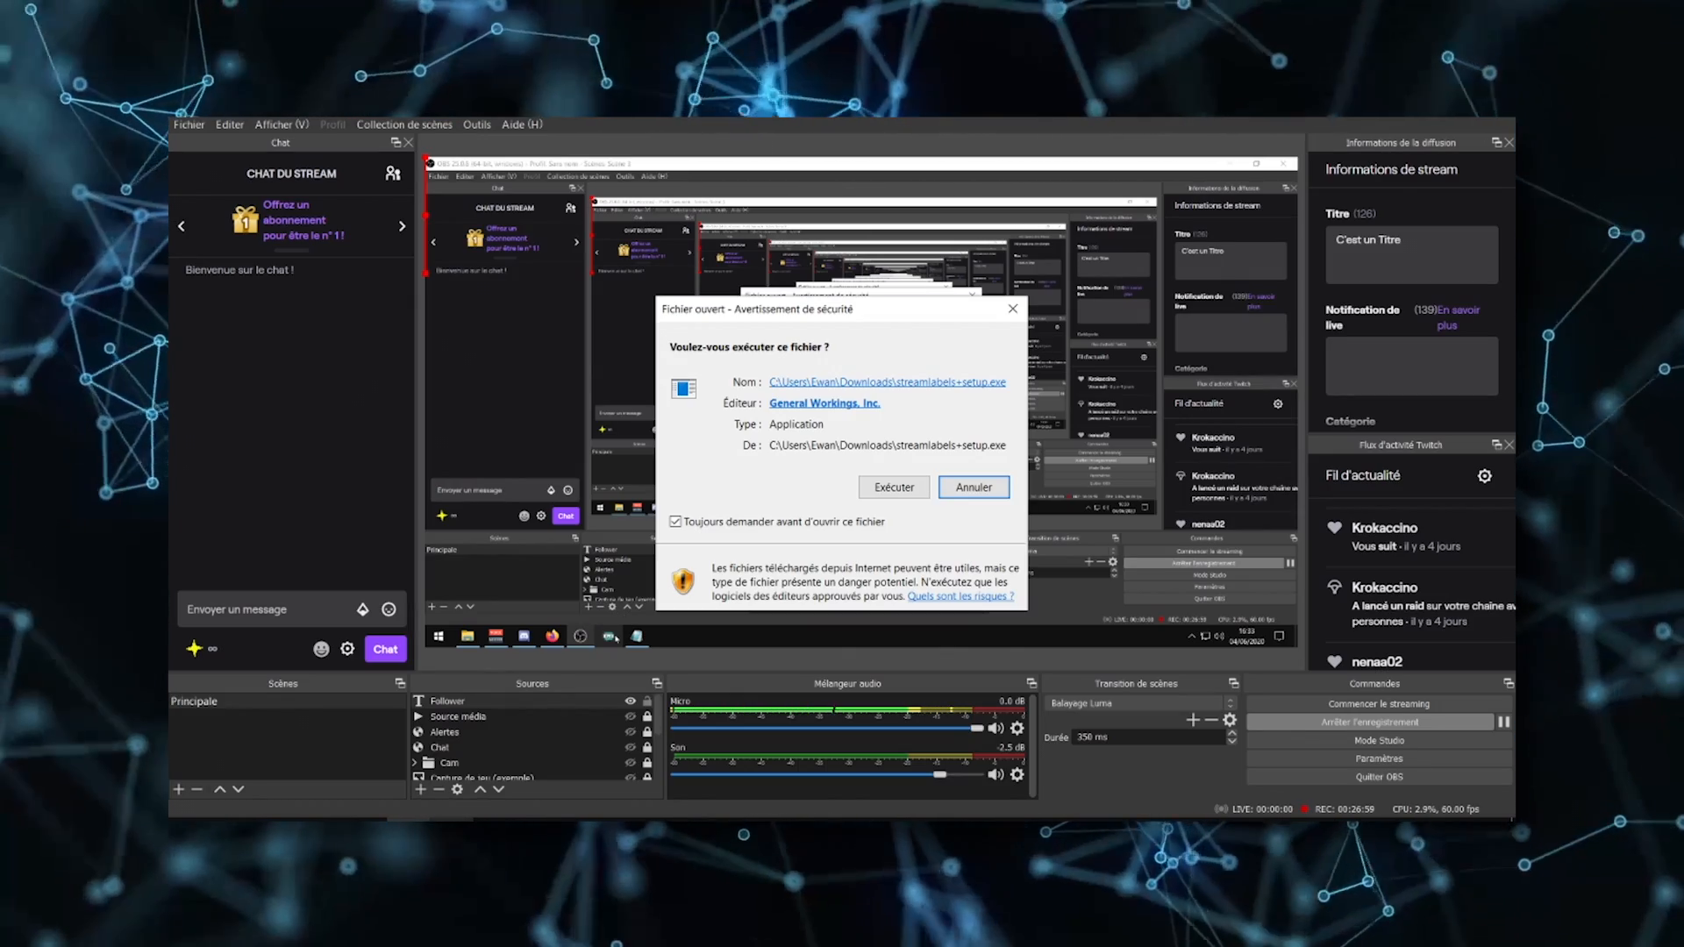
Allow the downloaded streamlabels+setup.exe installer to run.
click(918, 492)
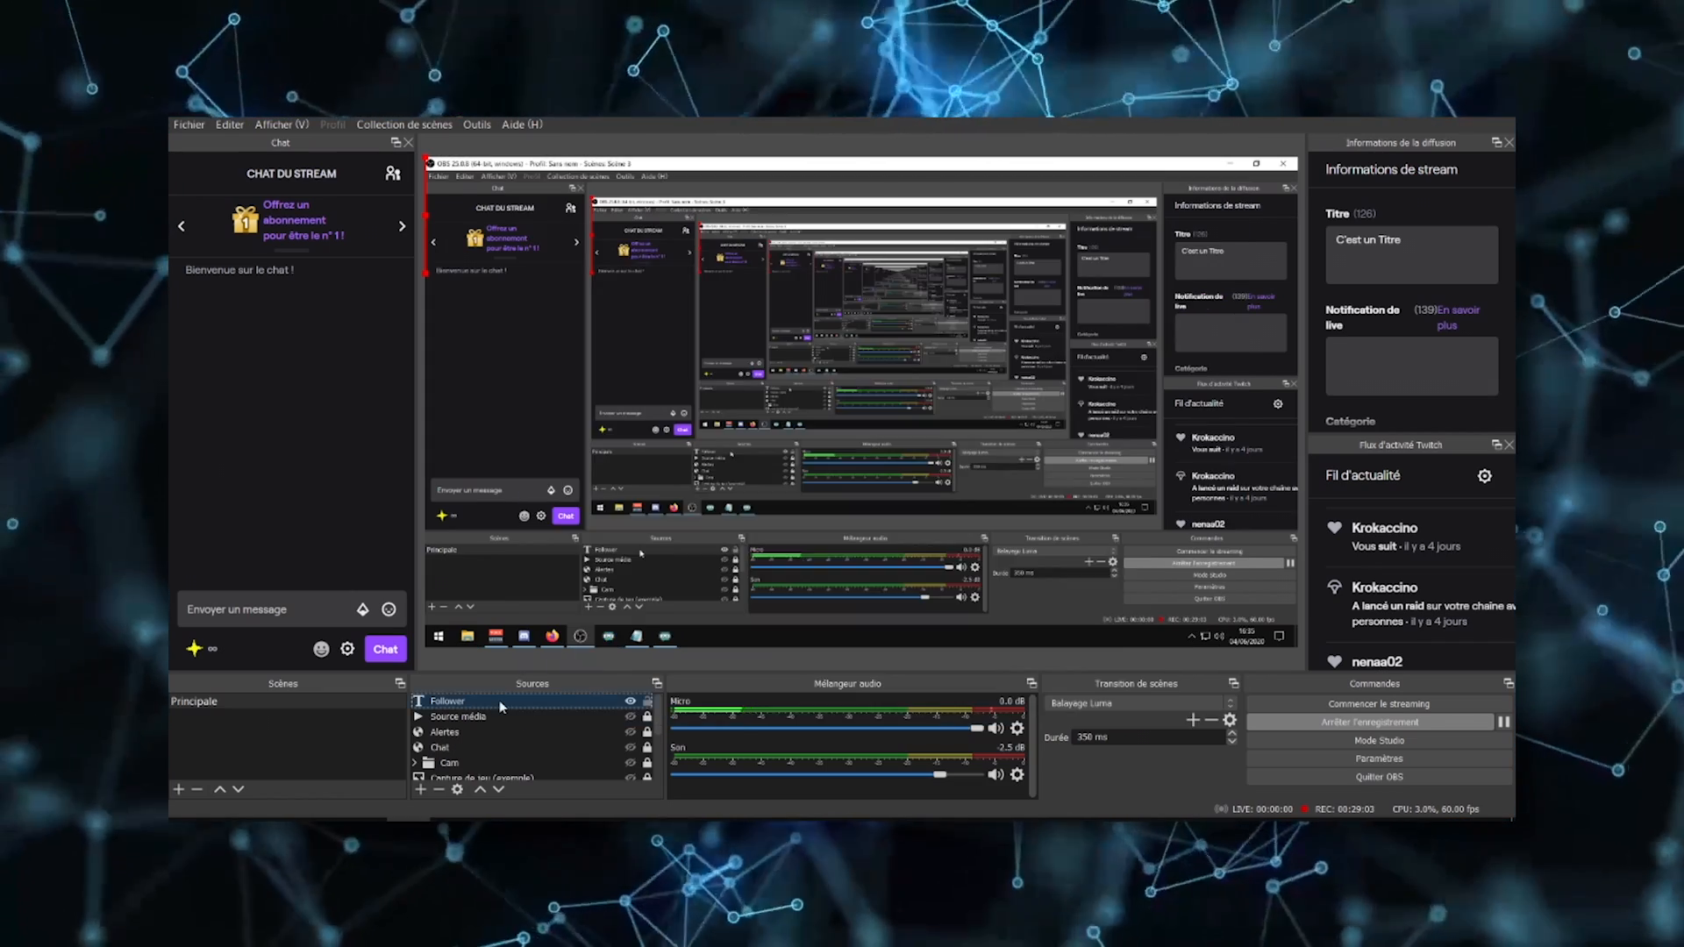
Make the Follower text source read from the most_recent_follower file in the Stream Label folder on drive D.
double_click(498, 700)
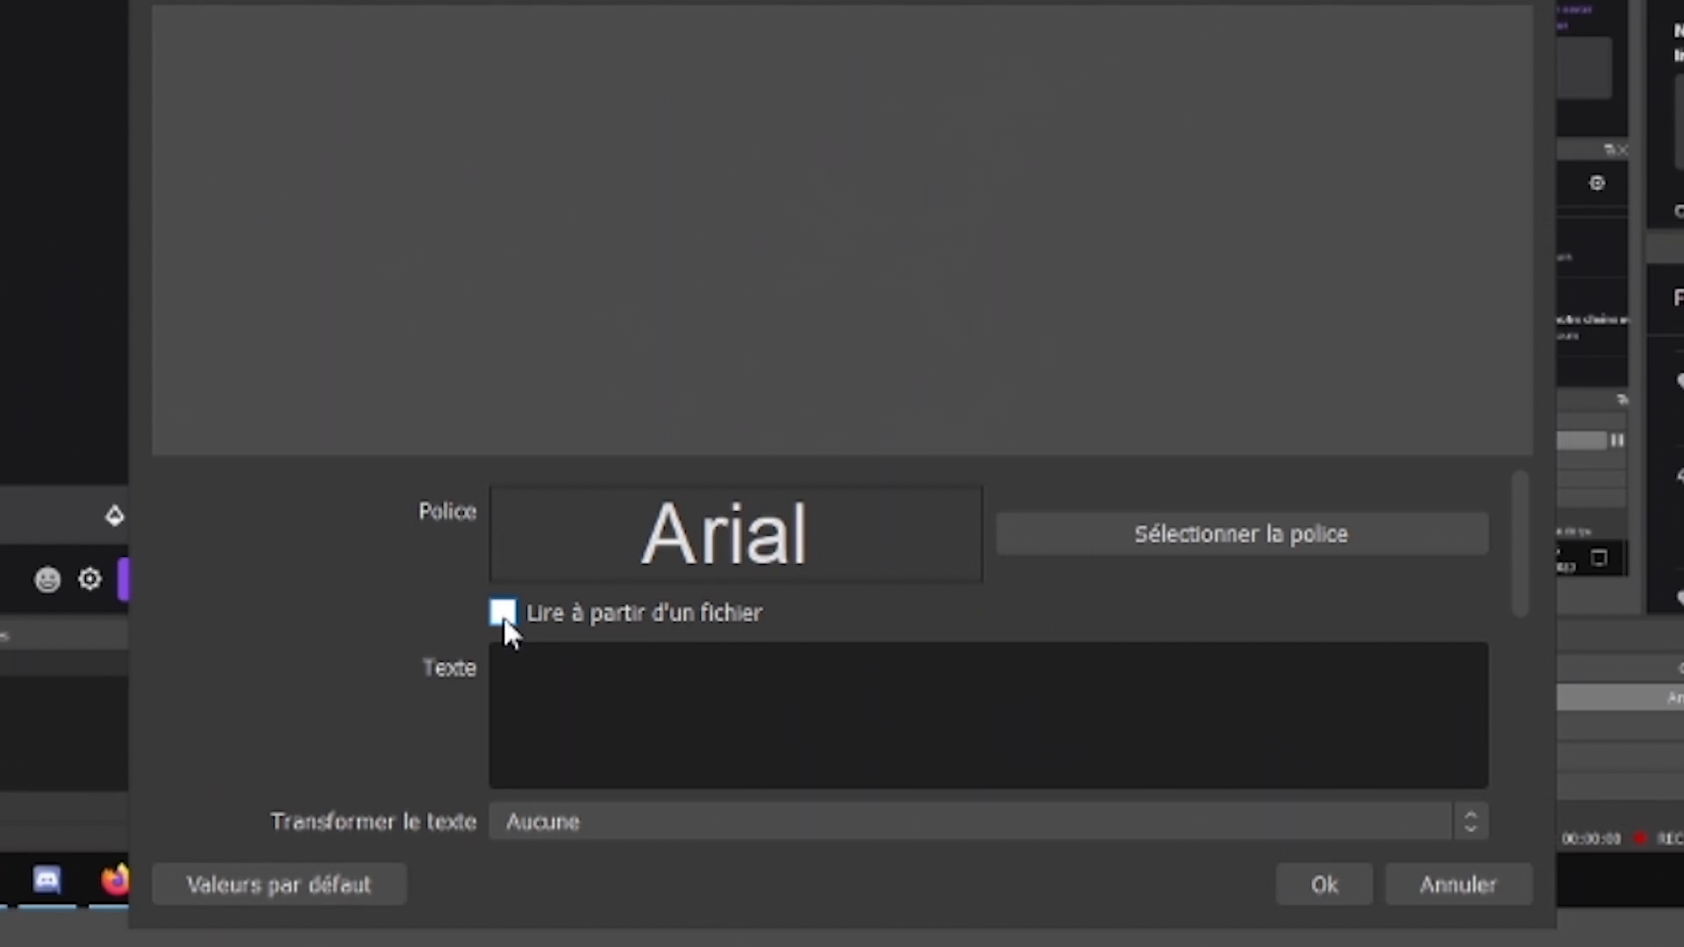
click(502, 614)
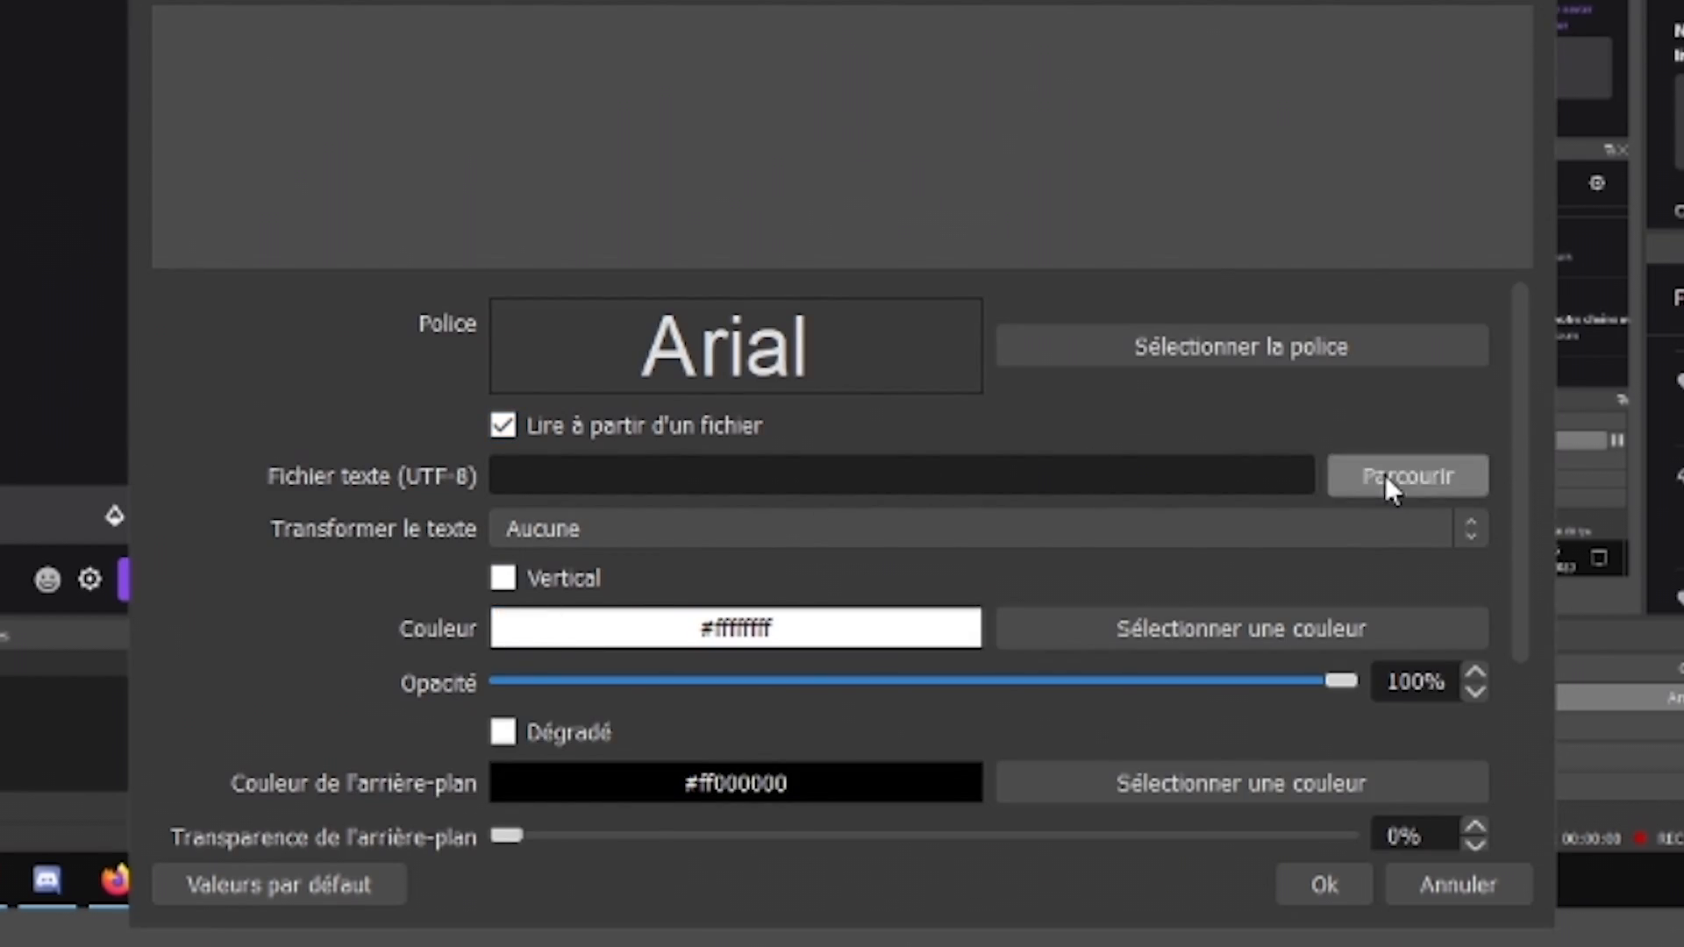
click(1386, 475)
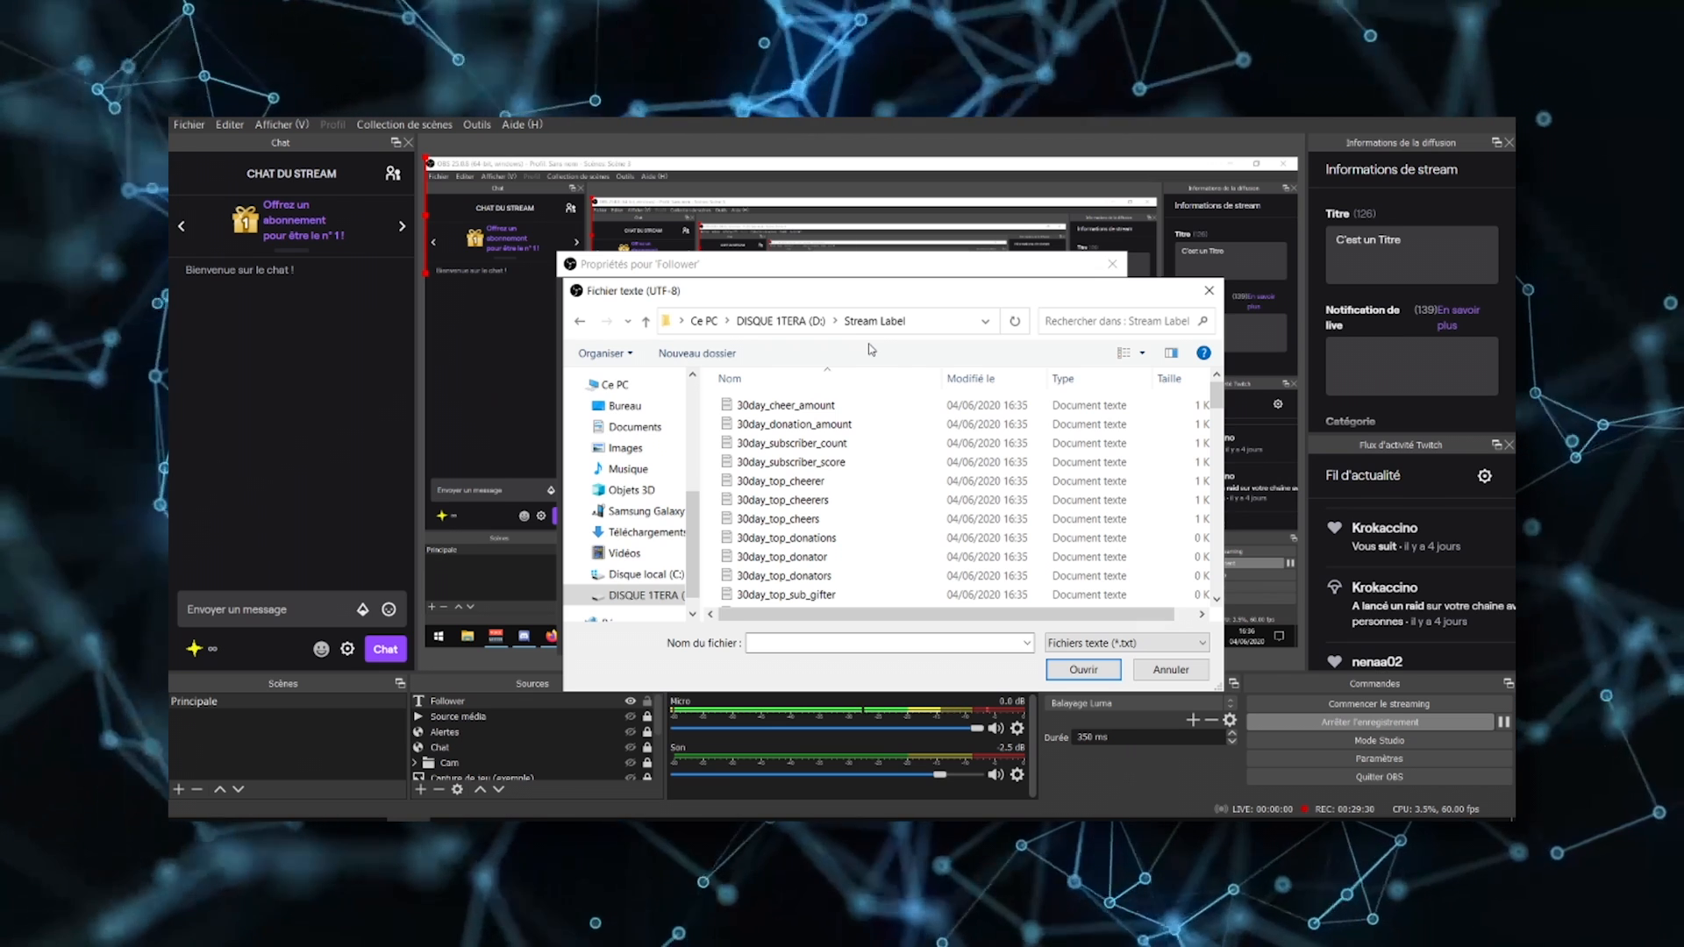
scroll(877, 474, down, 5)
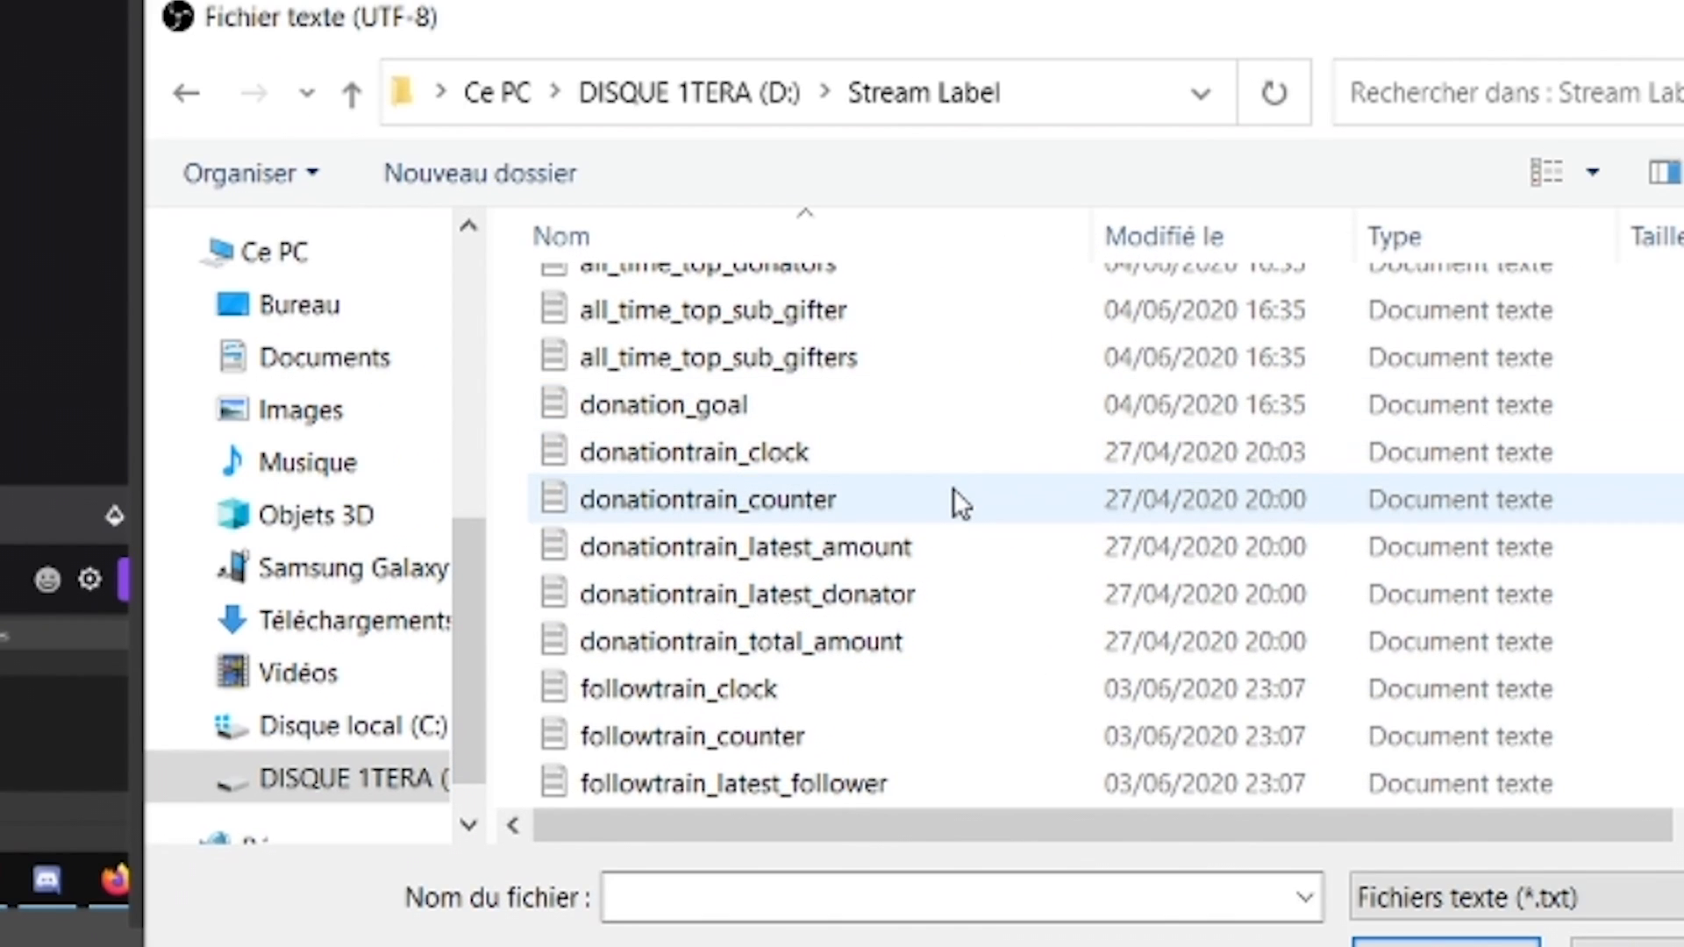
scroll(829, 561, down, 2)
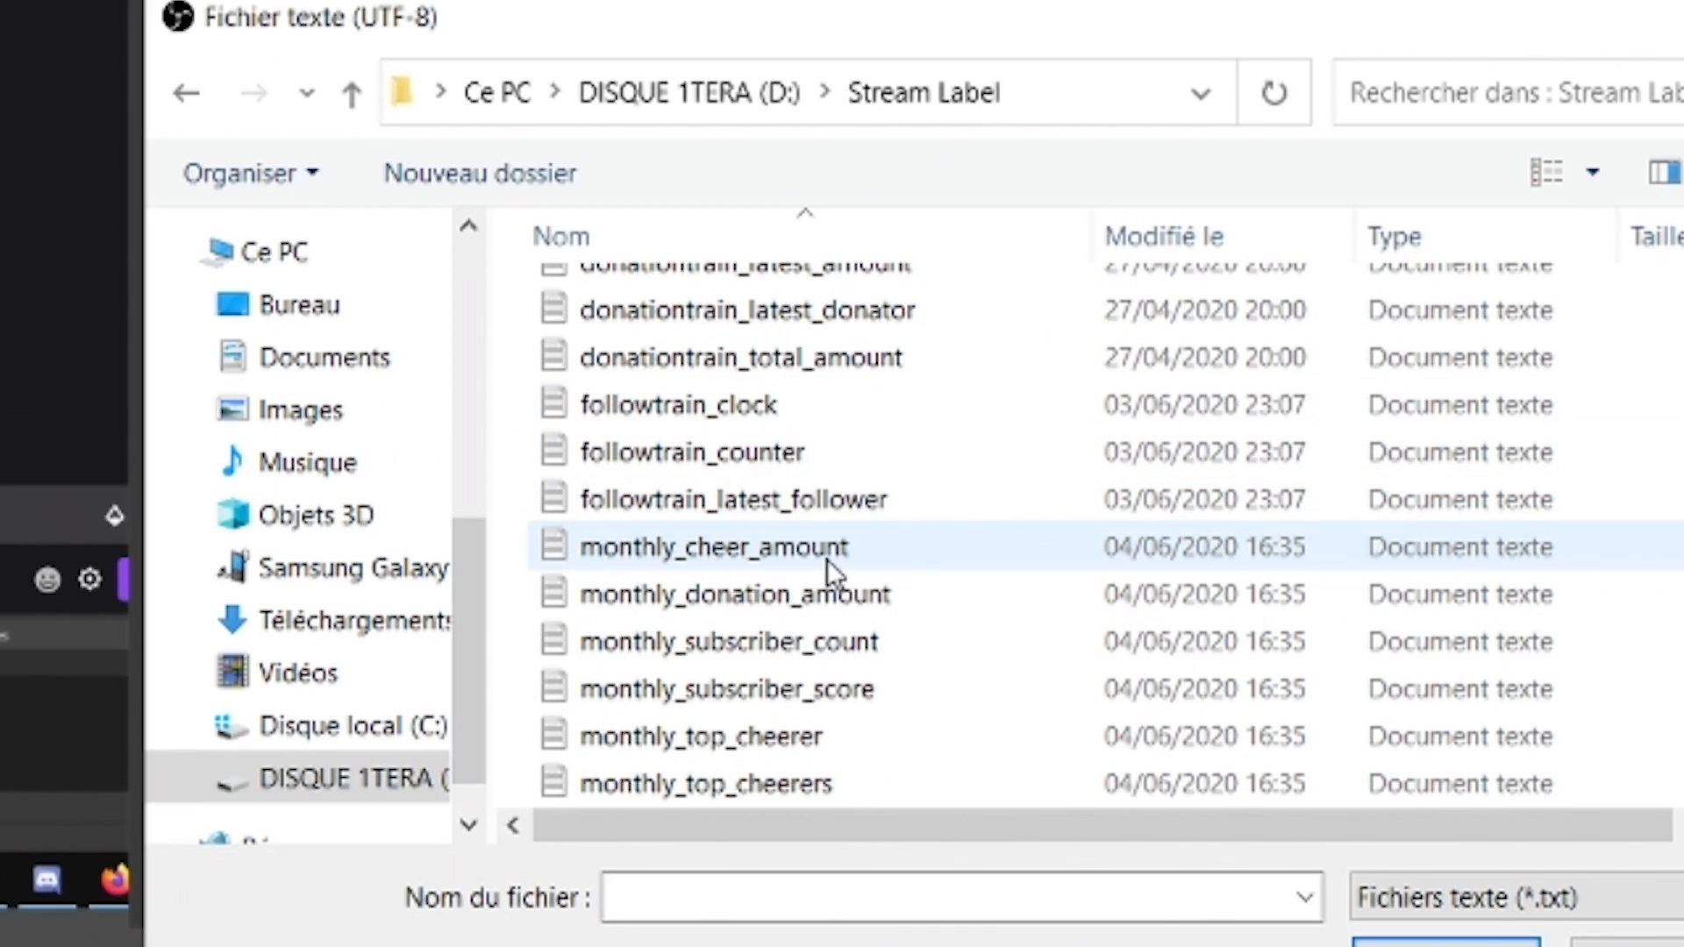
scroll(829, 562, down, 4)
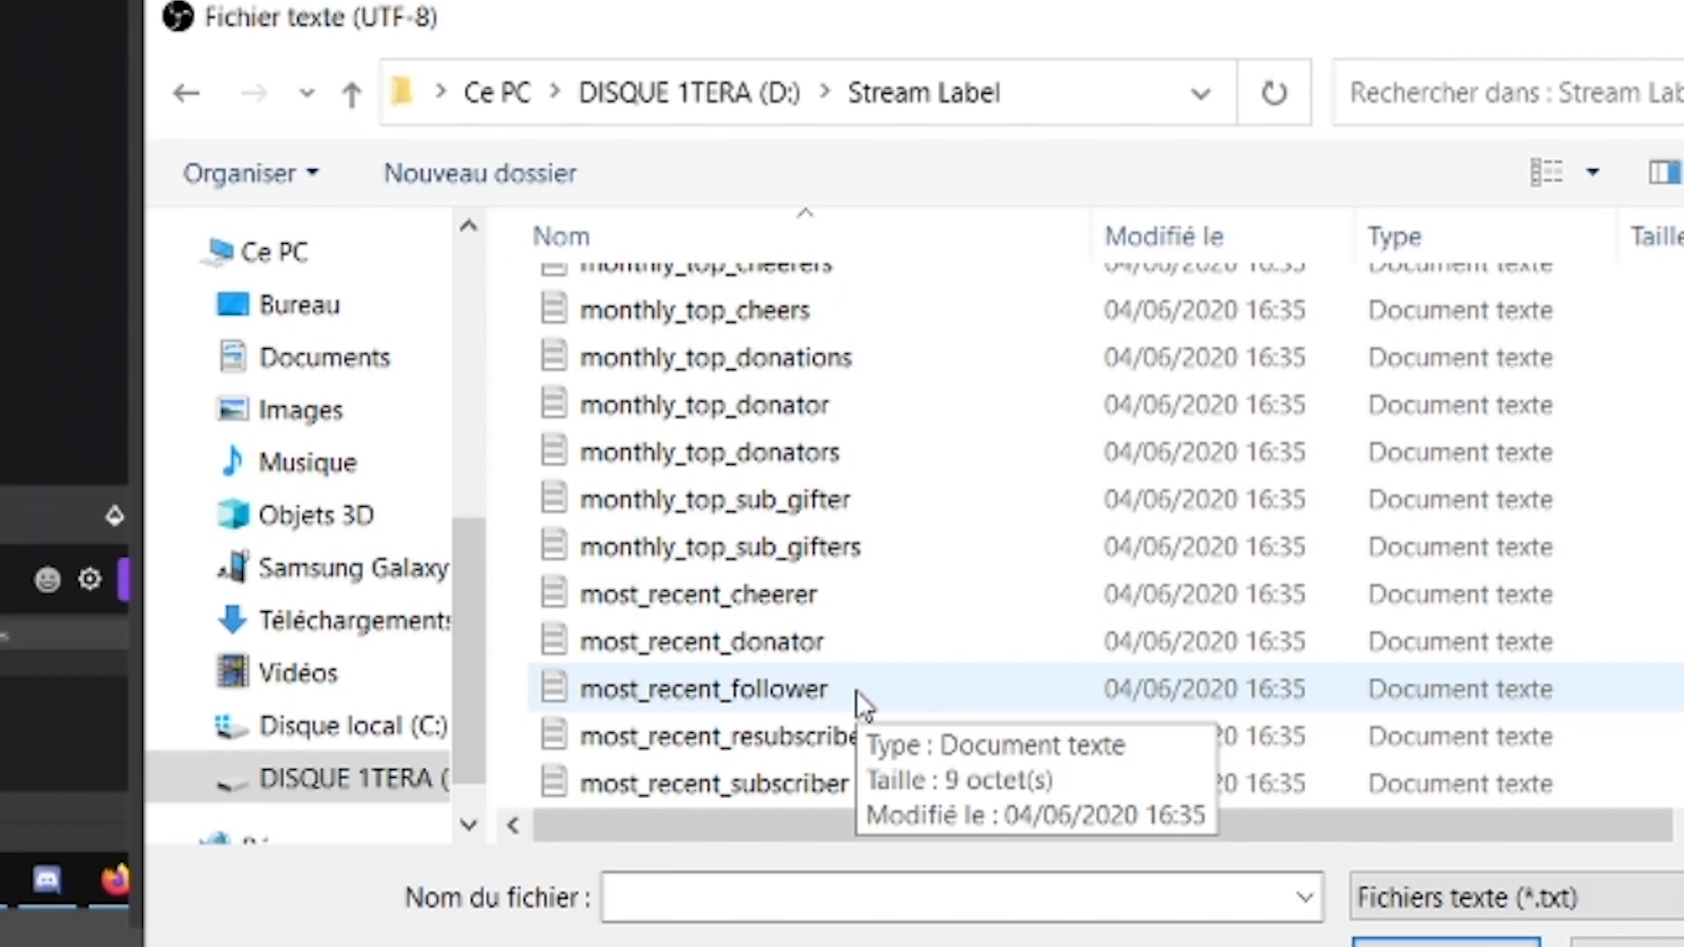
click(856, 692)
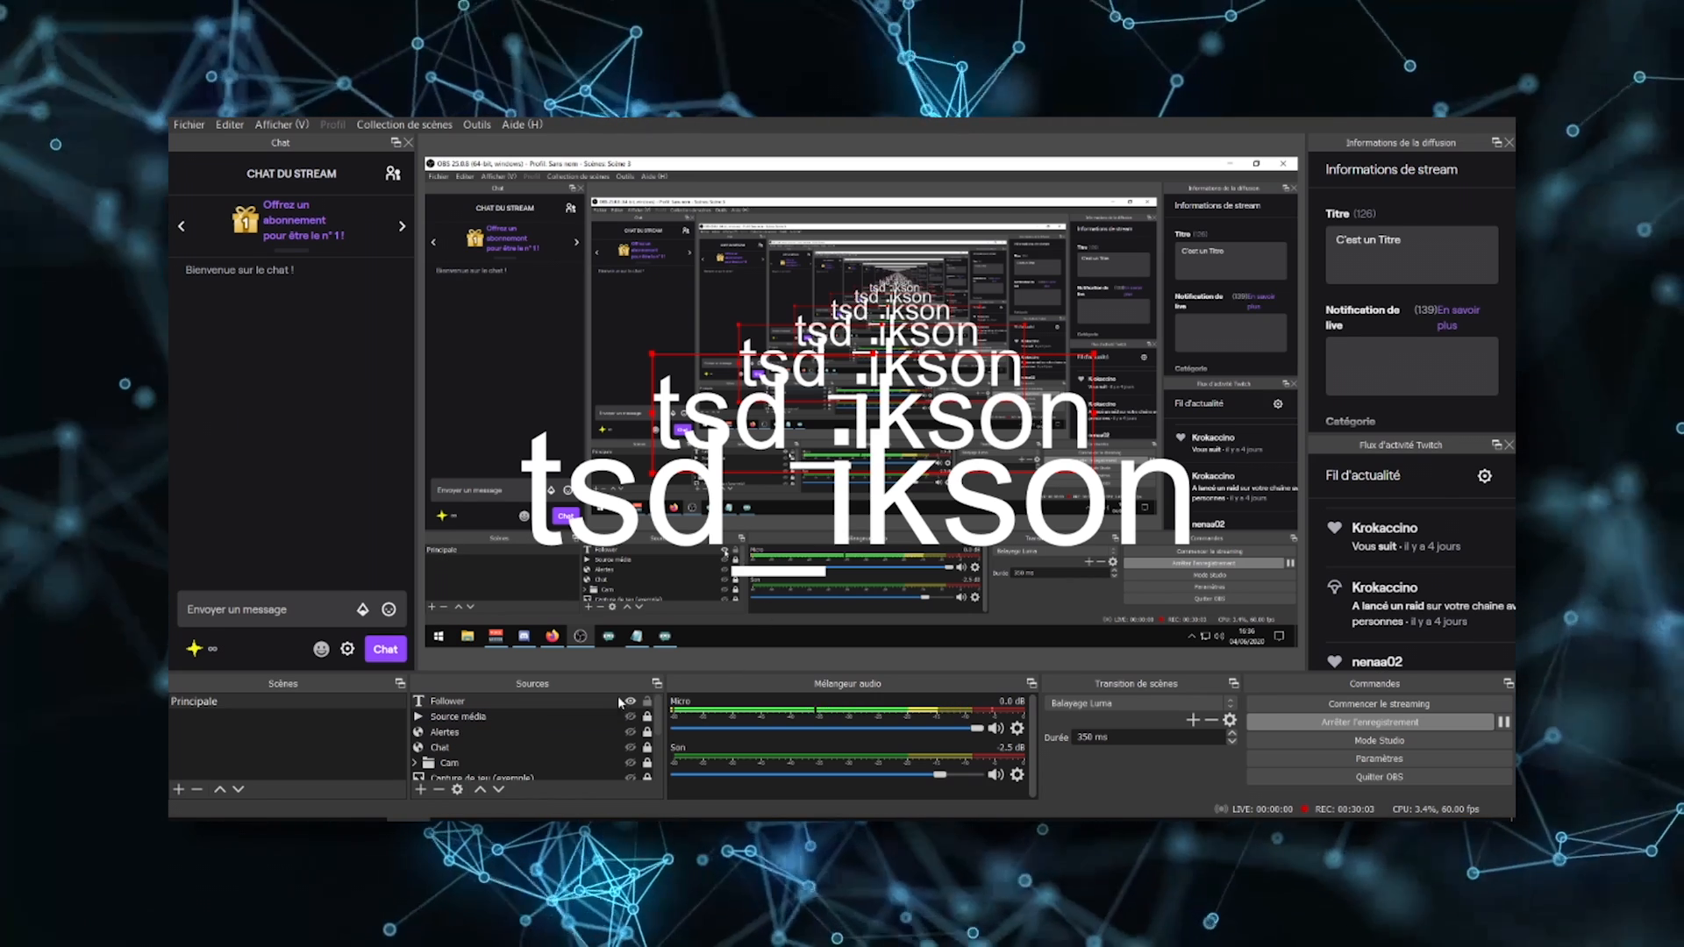
Set the Follower text's font size to 10, keeping Arial in the Normal style.
double_click(476, 699)
scroll(779, 556, down, 3)
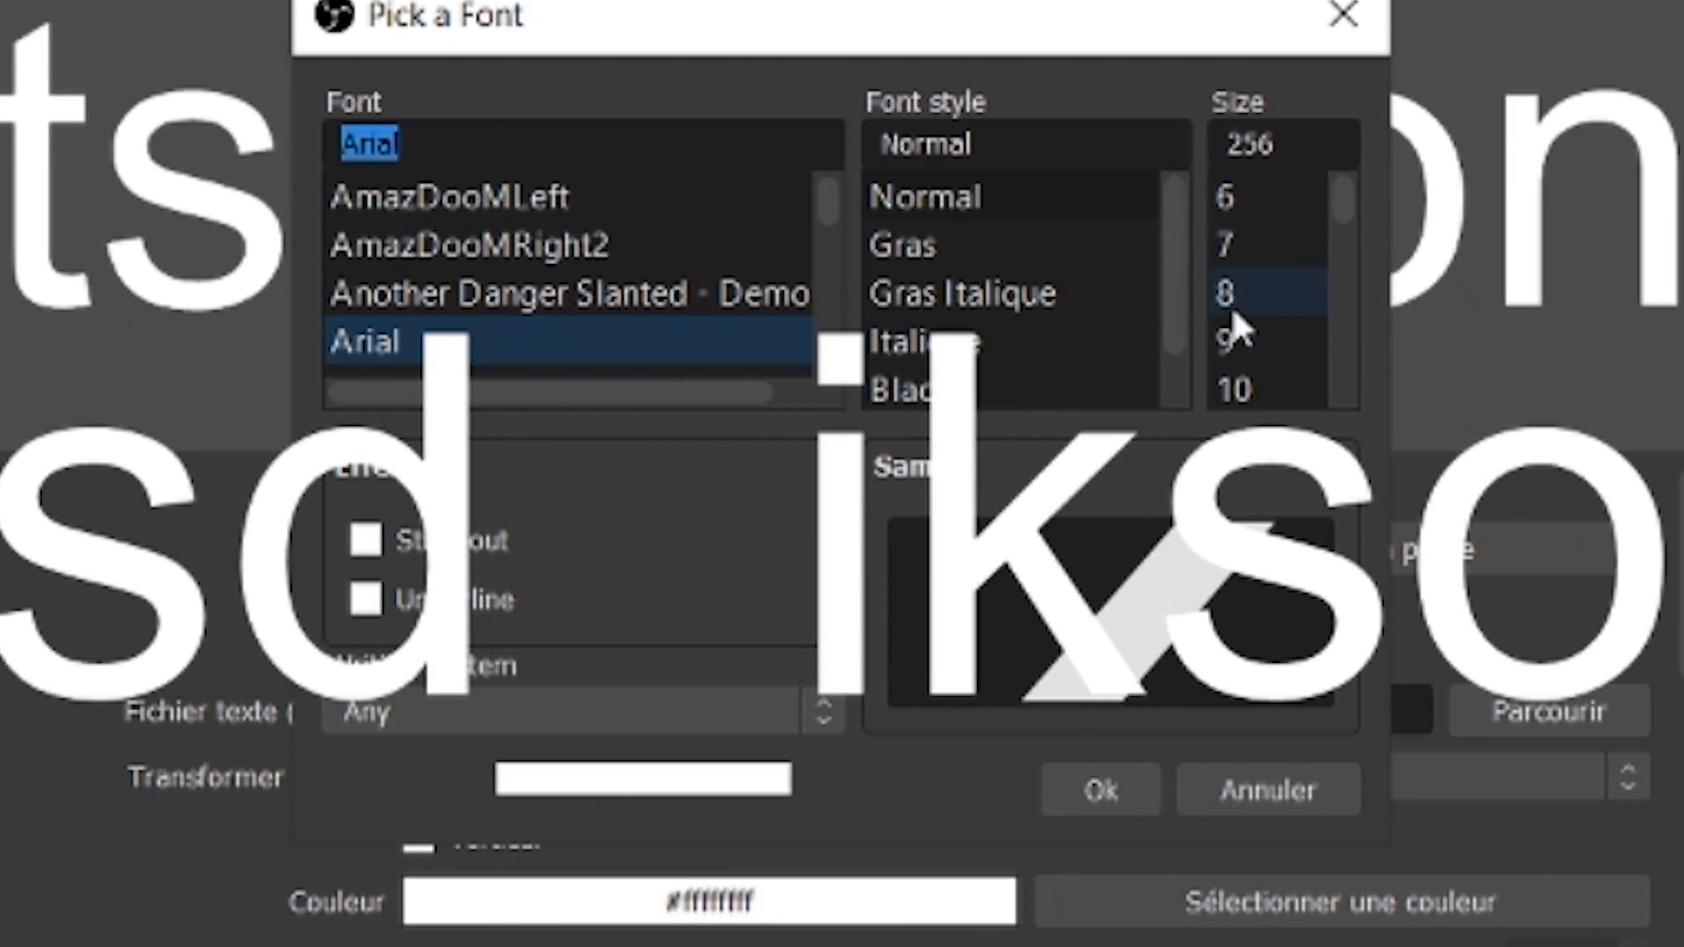
click(1246, 389)
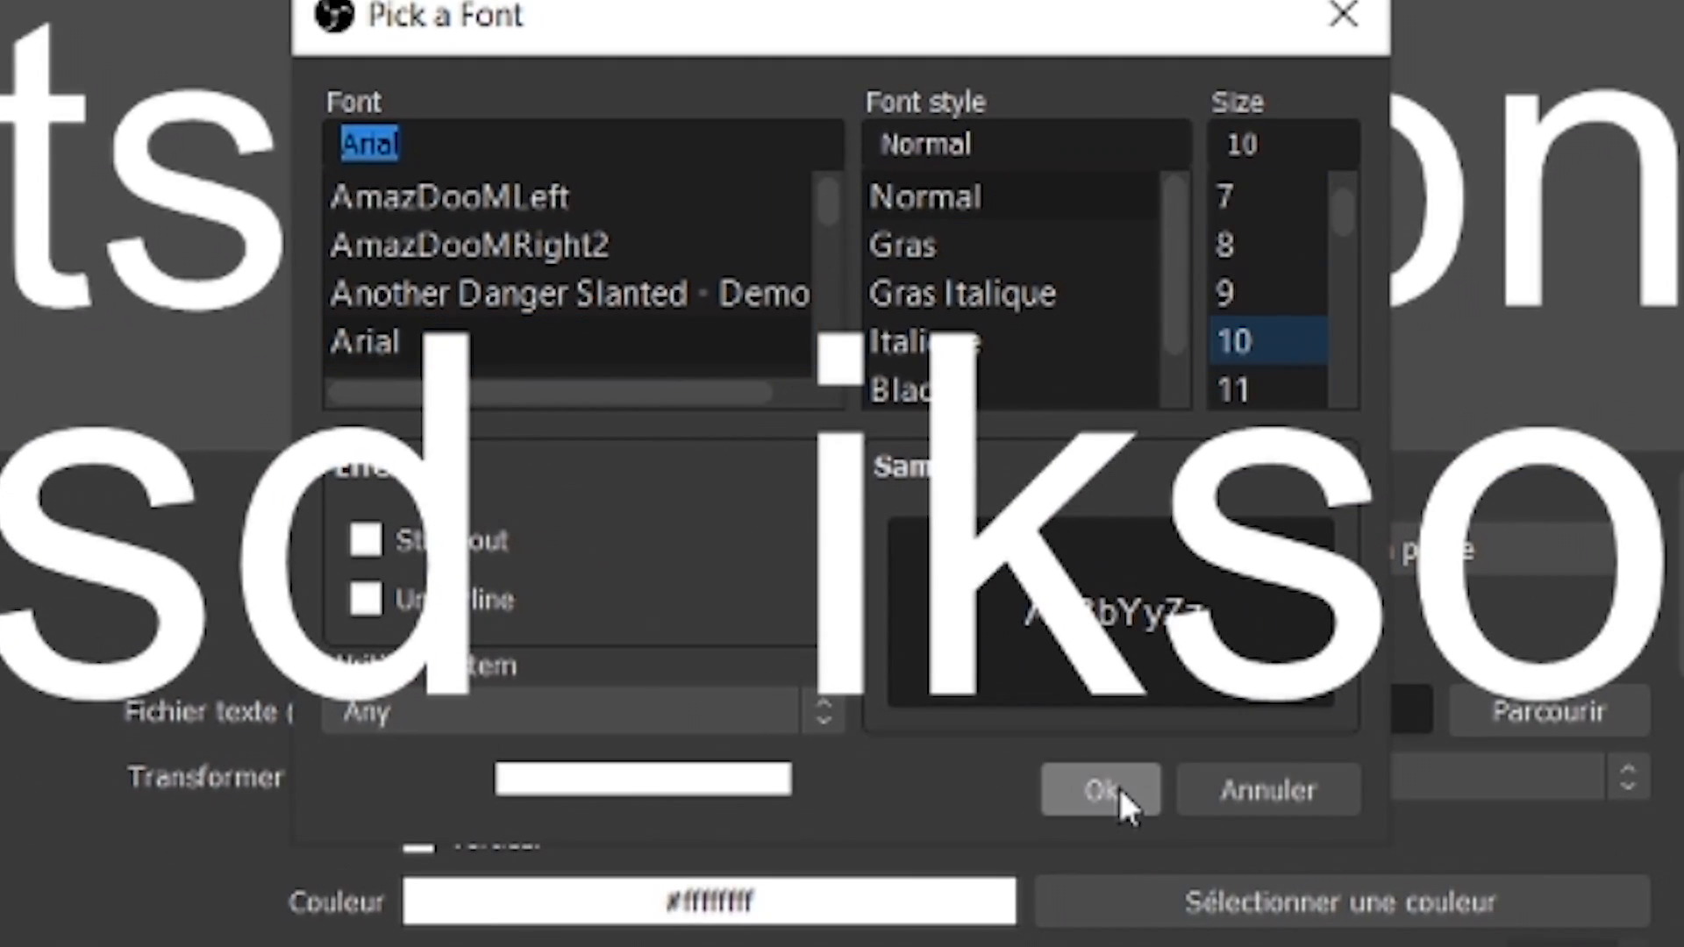
click(1107, 789)
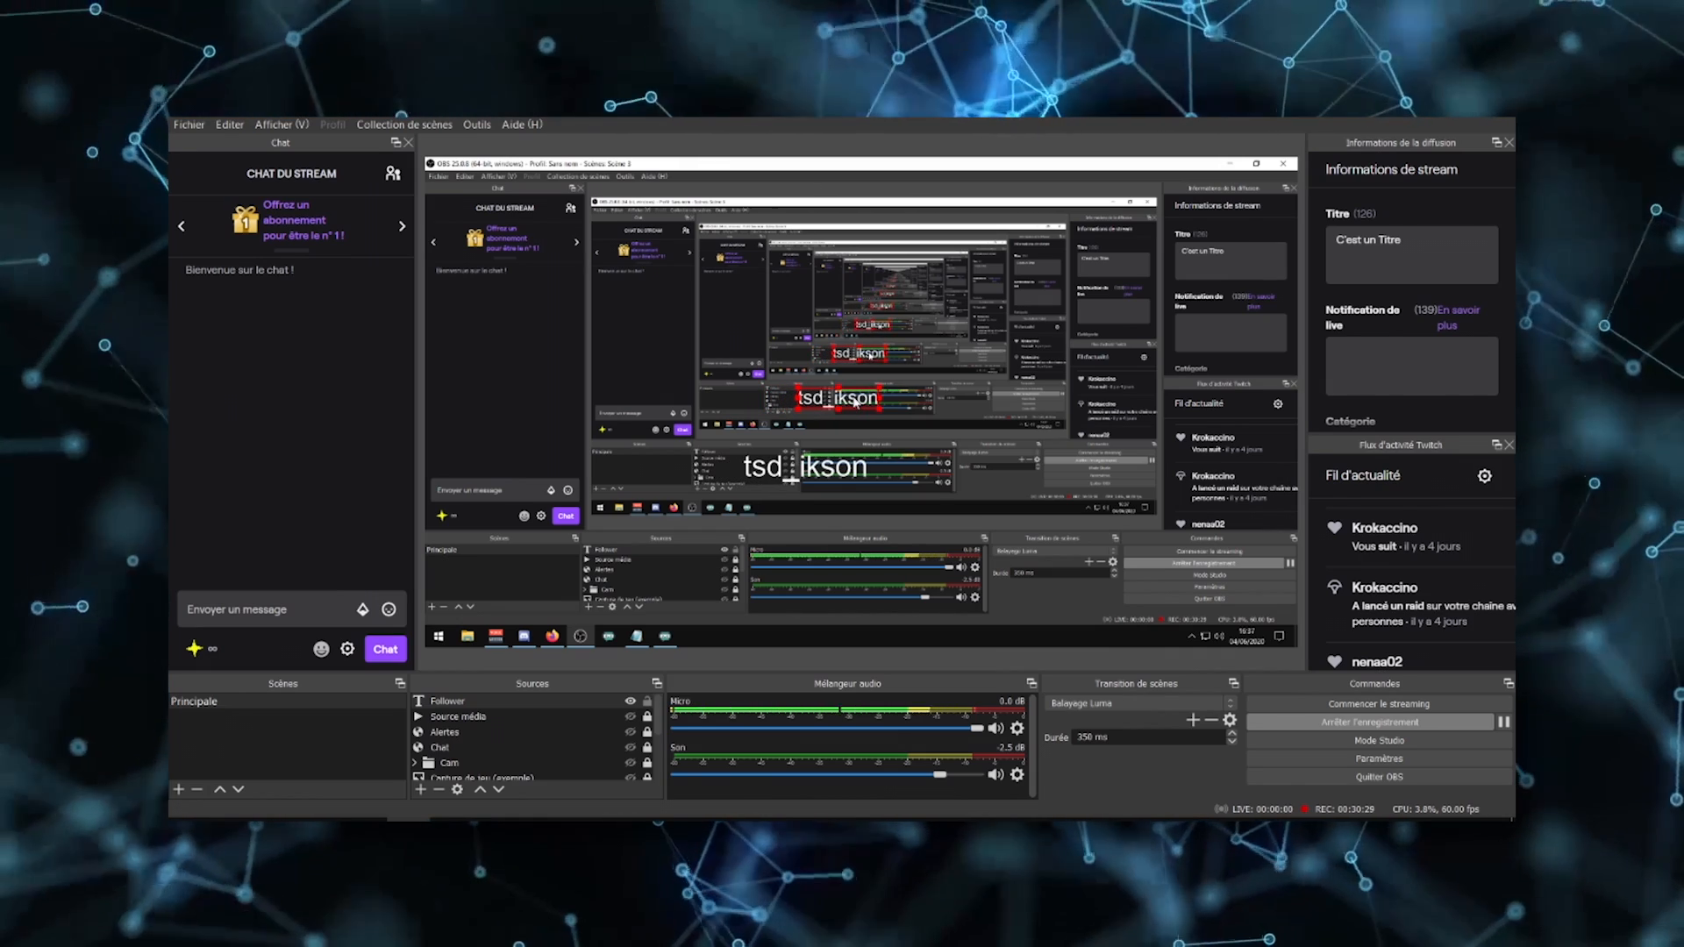
click(420, 790)
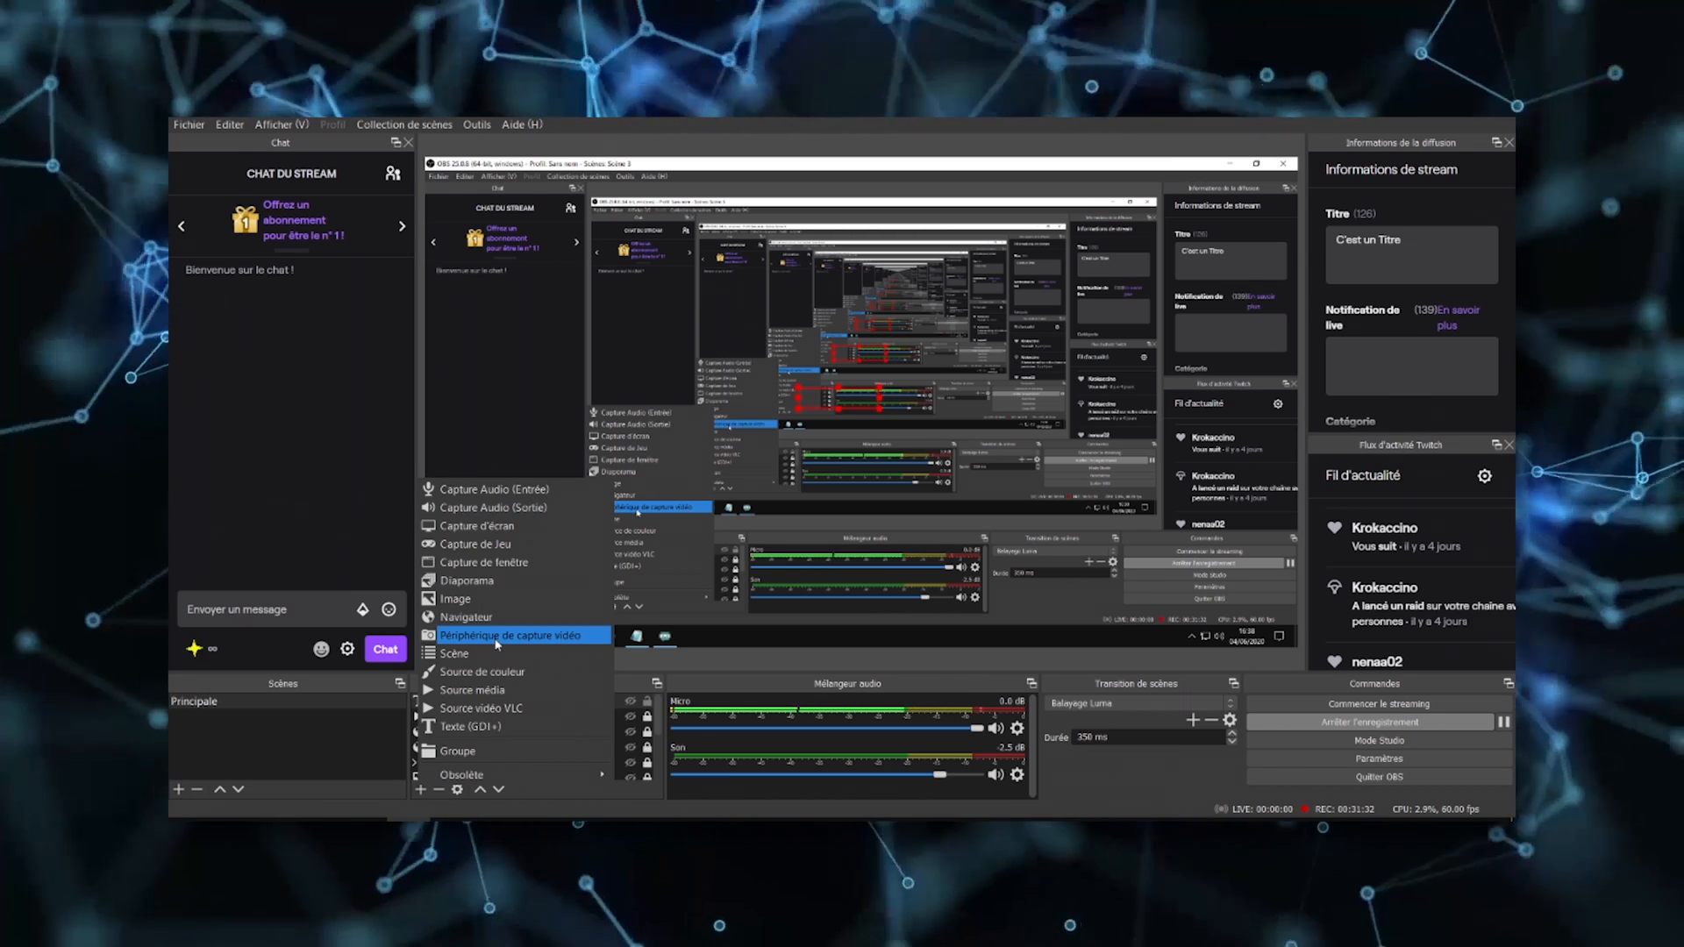
click(498, 645)
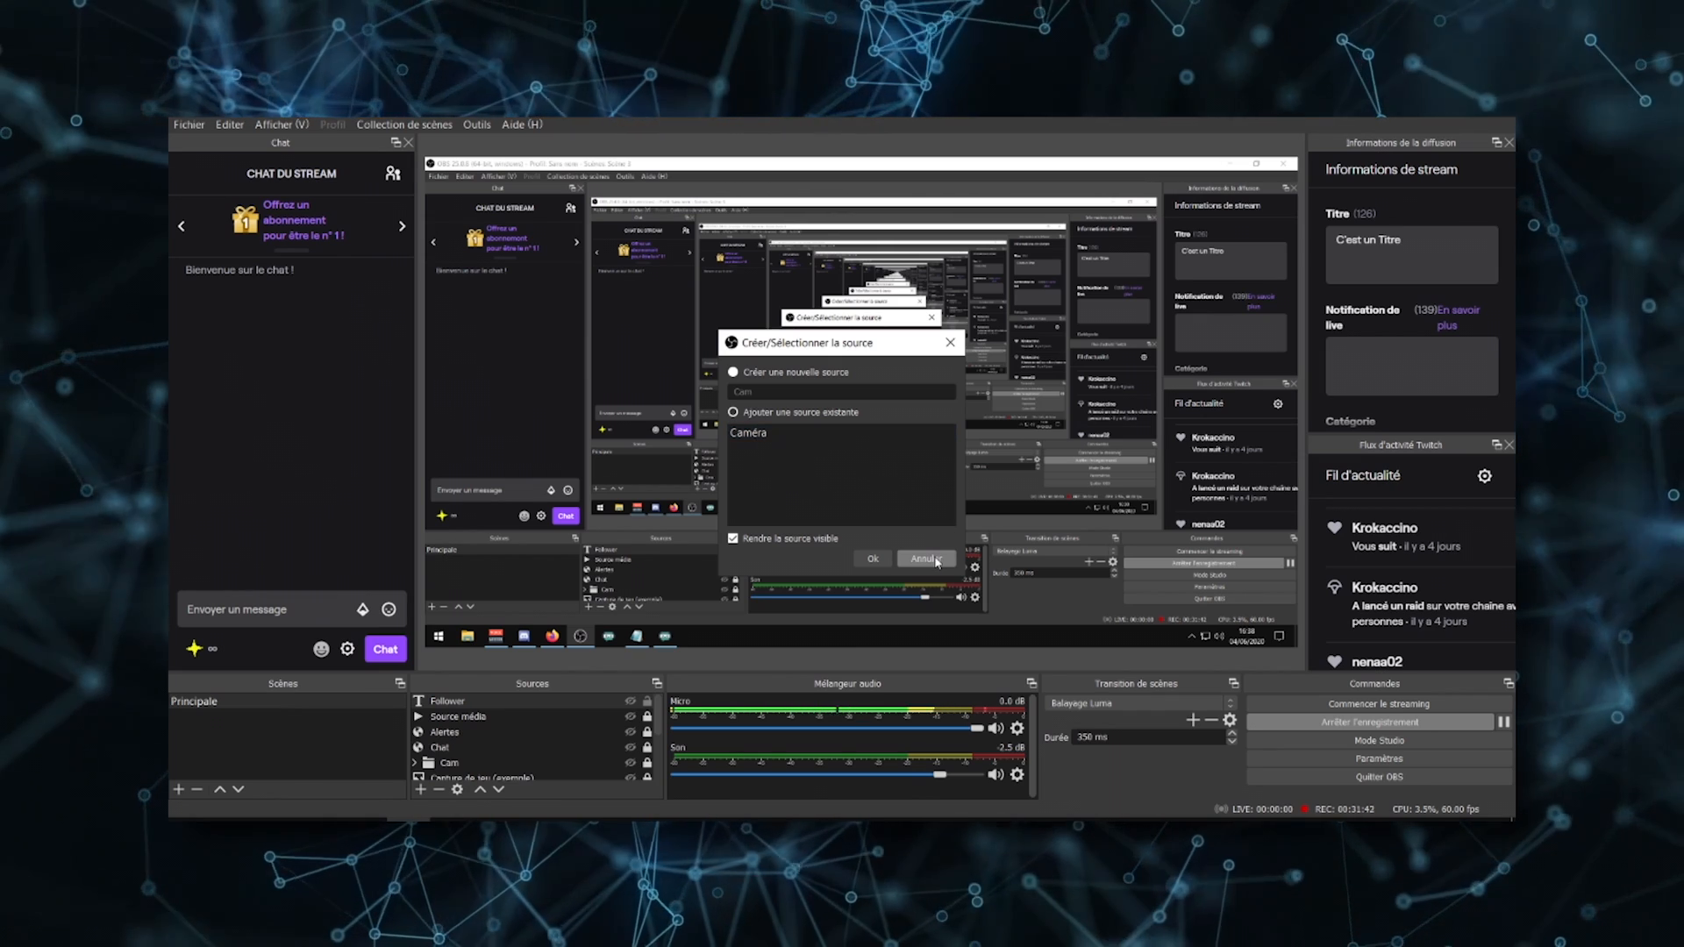
click(919, 687)
Open the properties of the Caméra source inside the Cam group and examine the webcam's camera control and video processing settings.
click(588, 733)
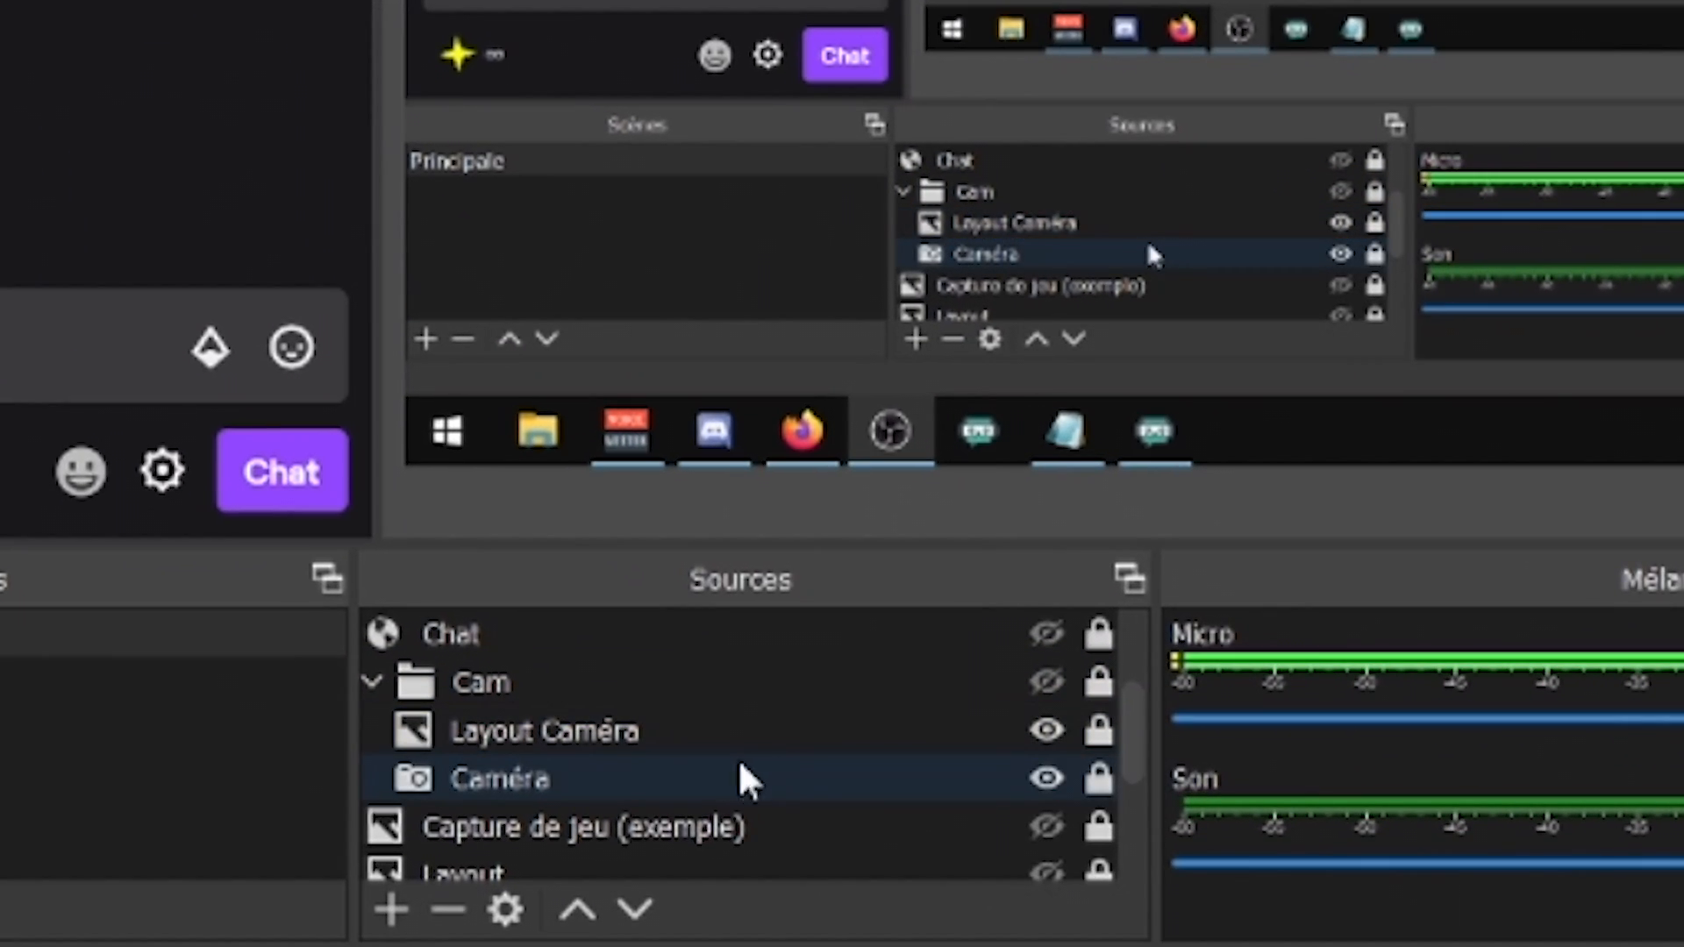
click(612, 742)
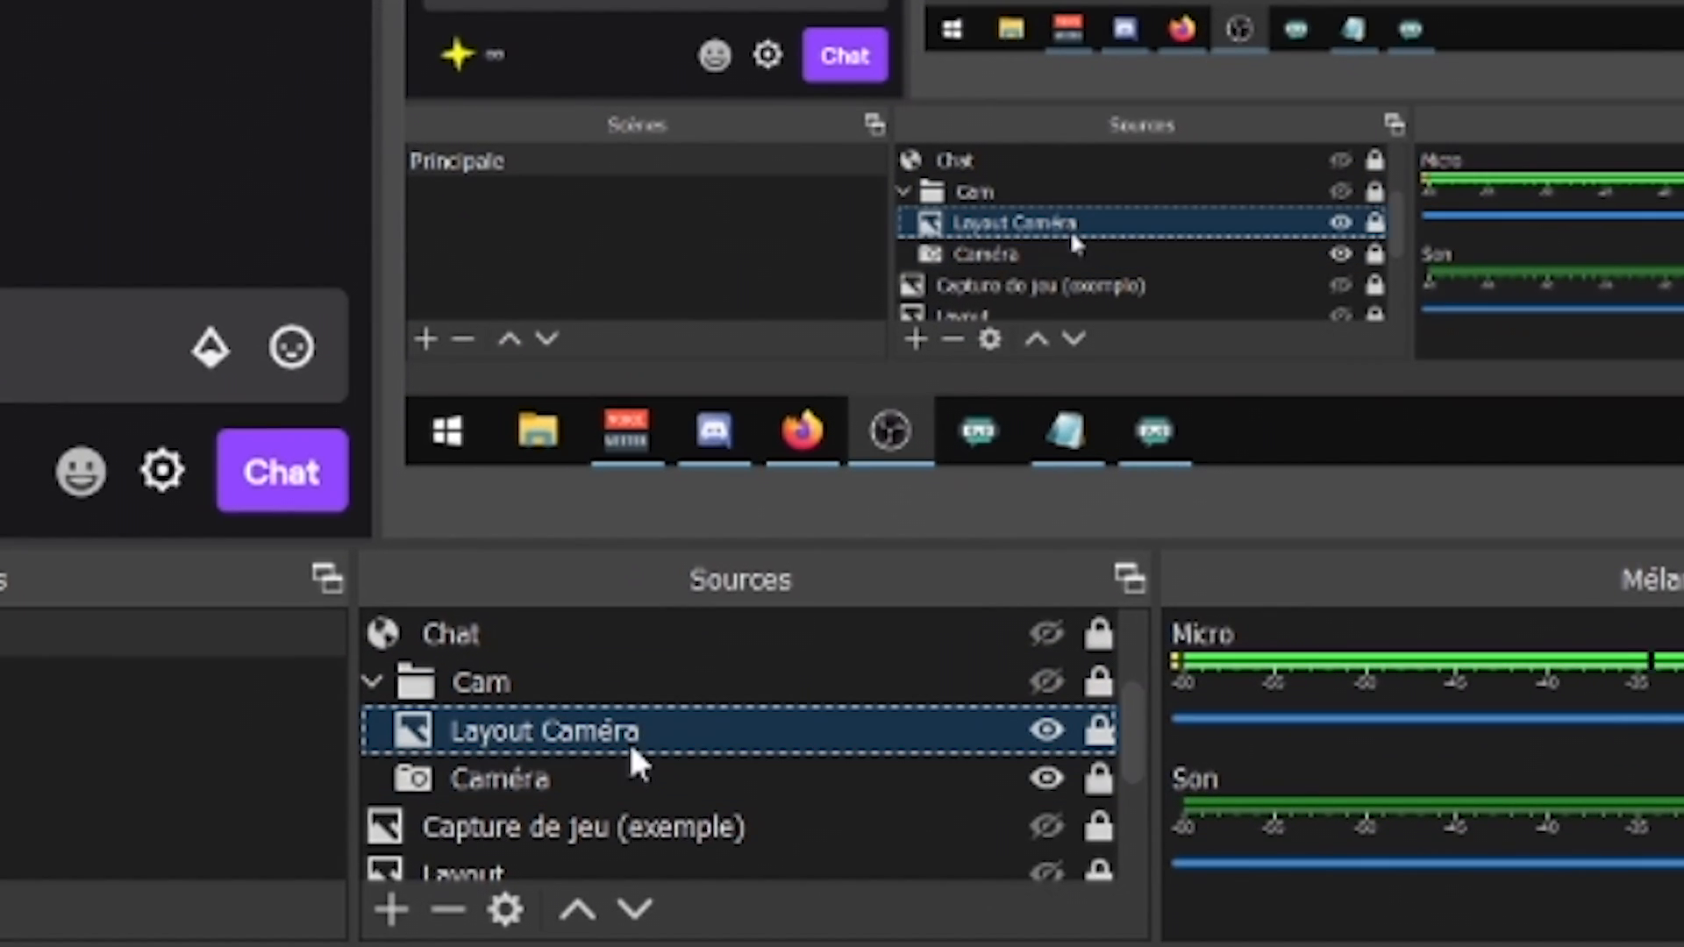
click(593, 771)
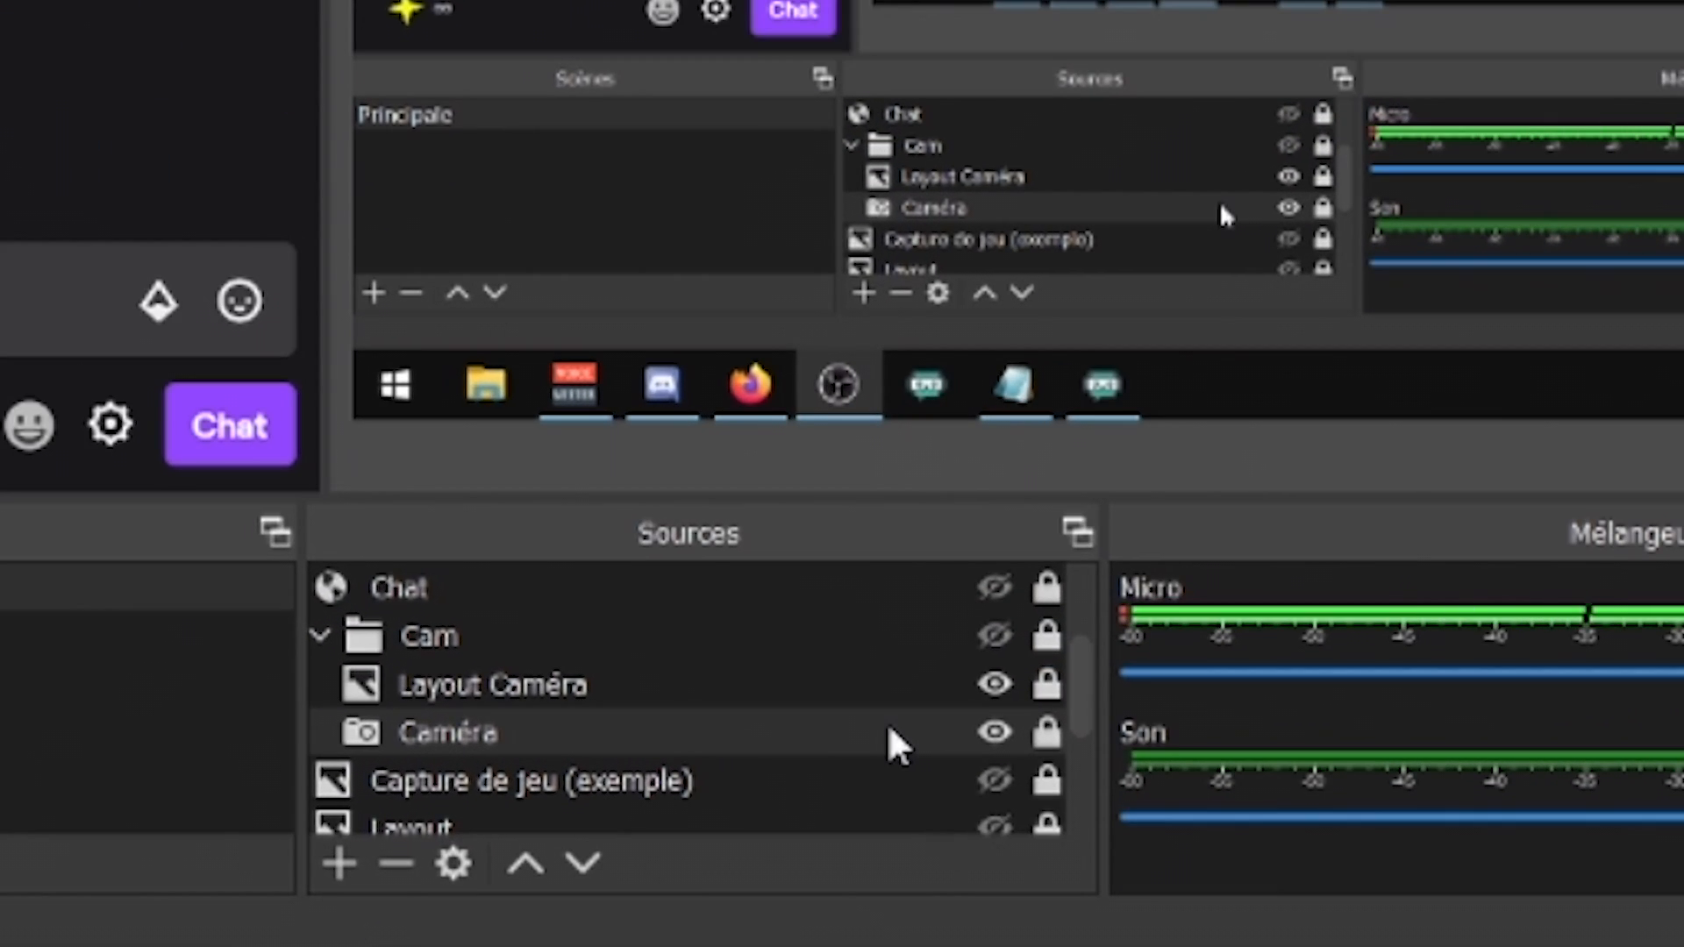
double_click(769, 741)
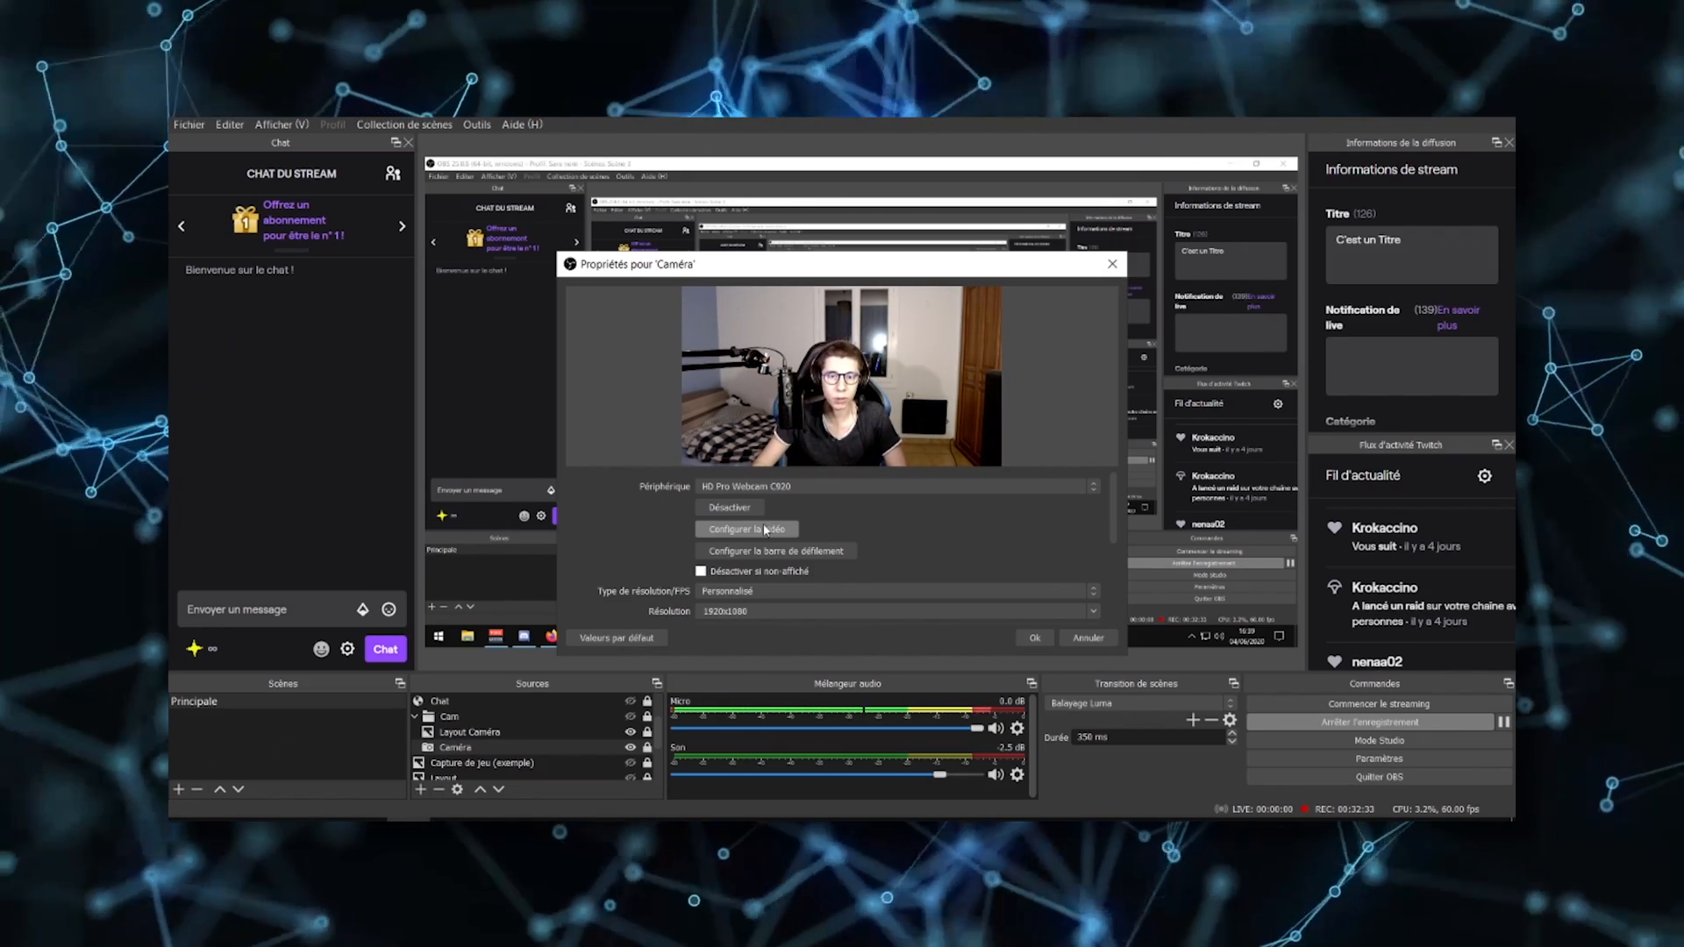
click(765, 530)
click(458, 313)
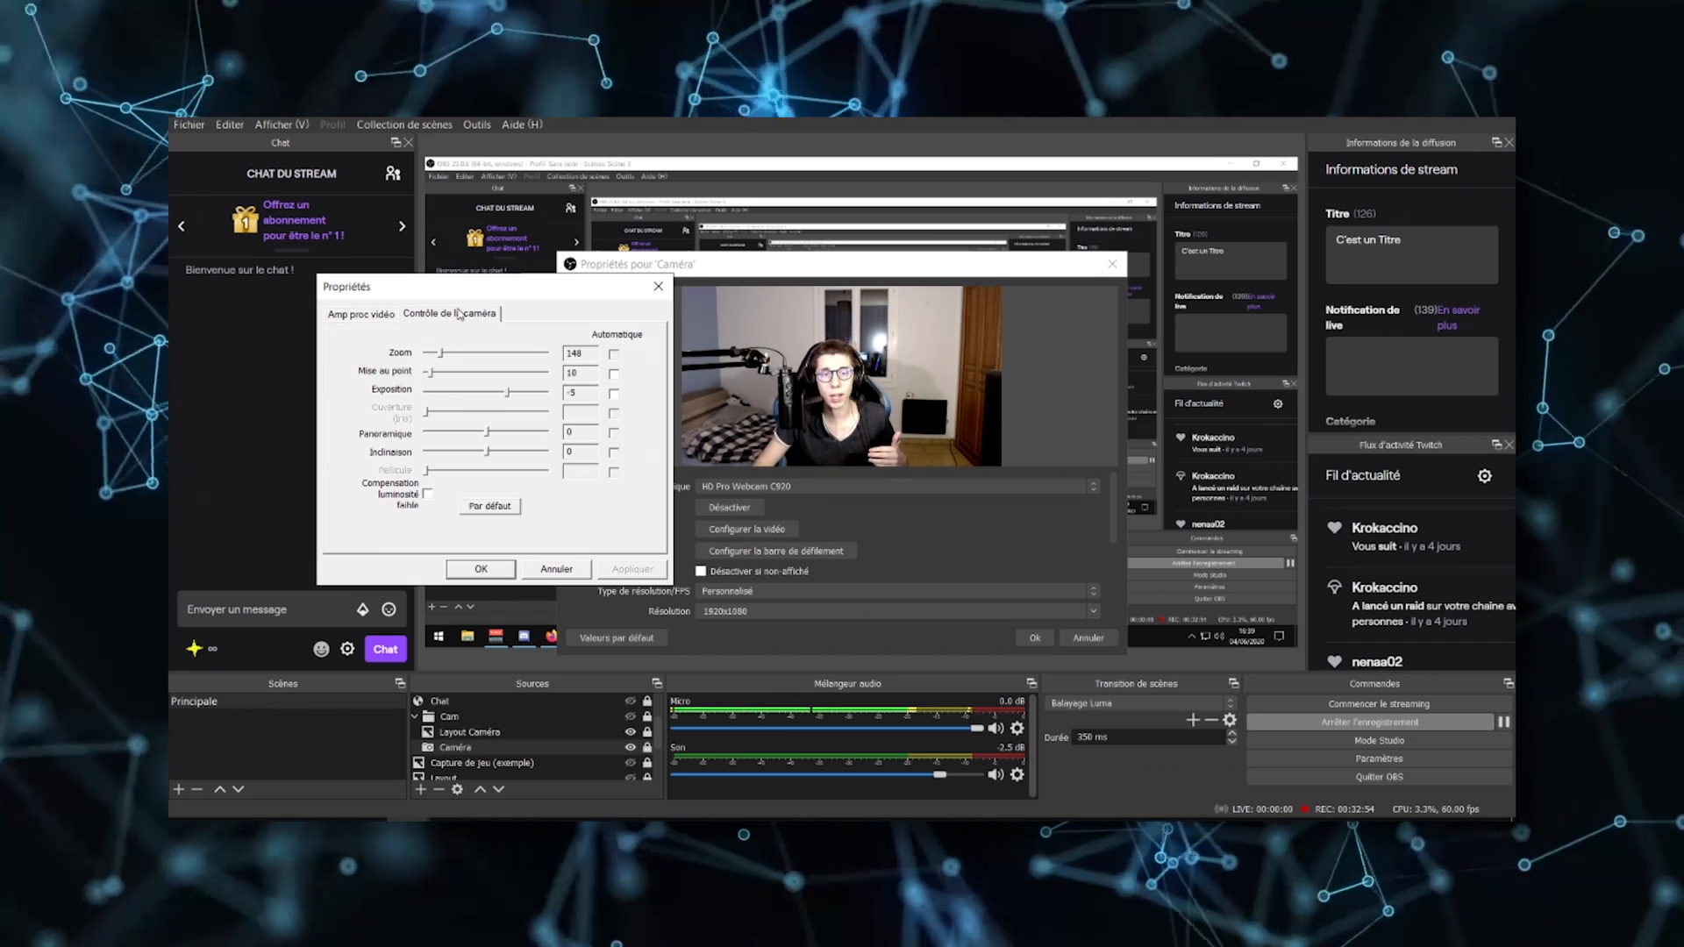
click(361, 314)
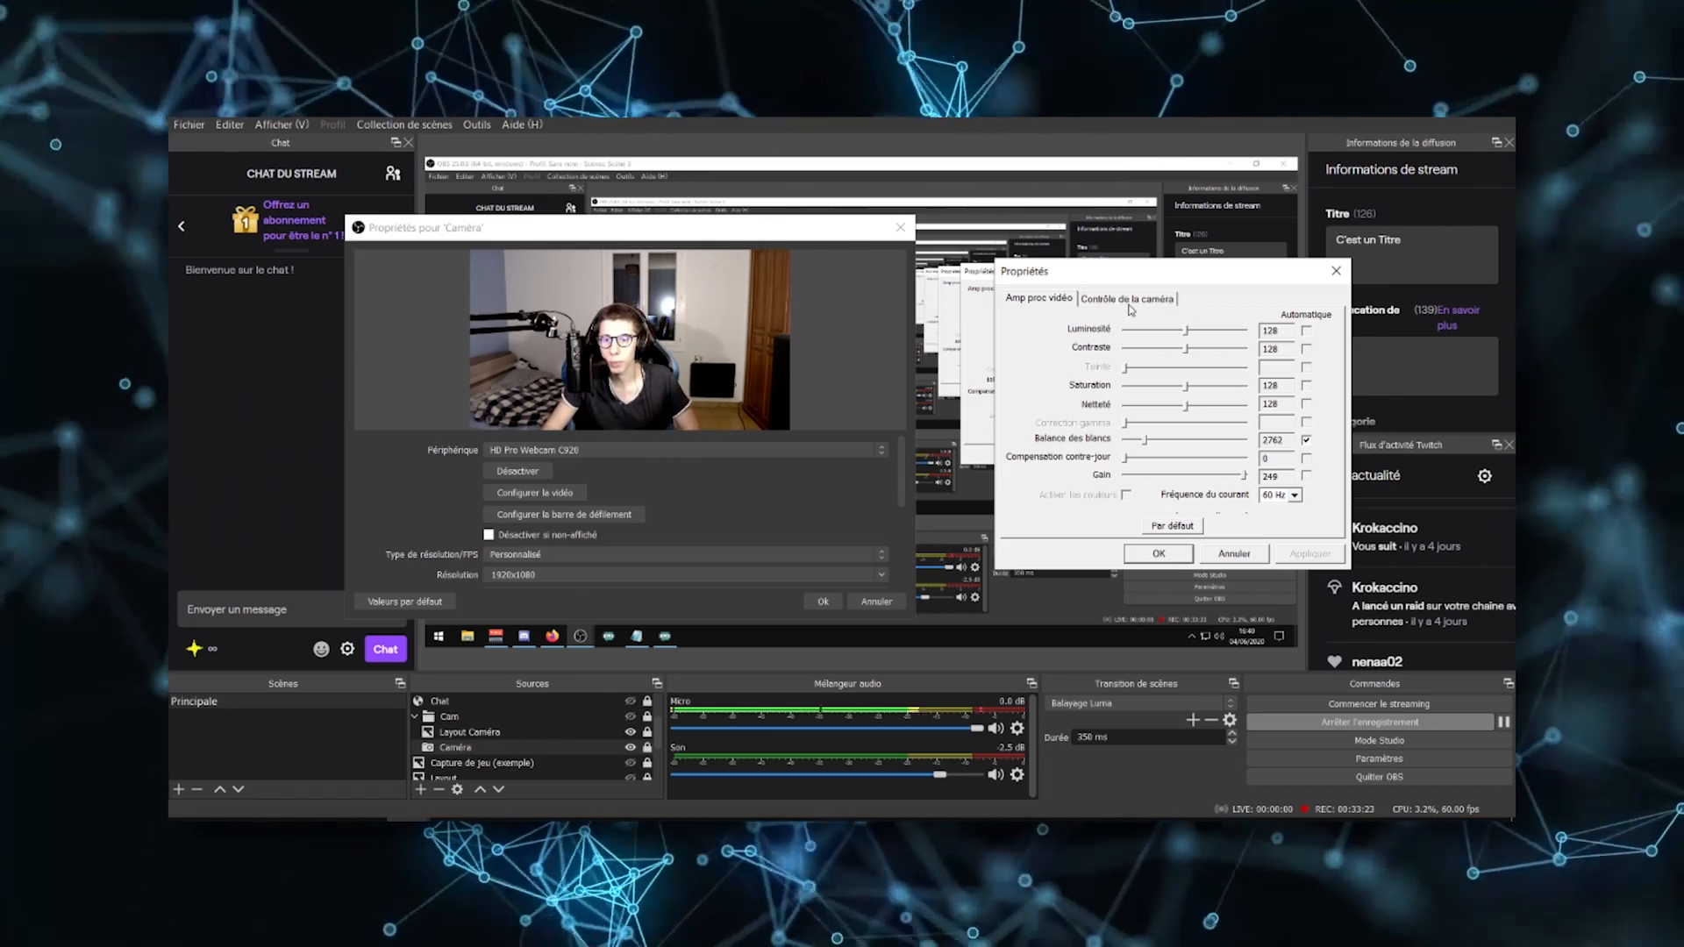
Turn off automatic Exposition and Mise au point for the webcam, raise Mise au point to about 40 and slightly increase Zoom.
click(1130, 303)
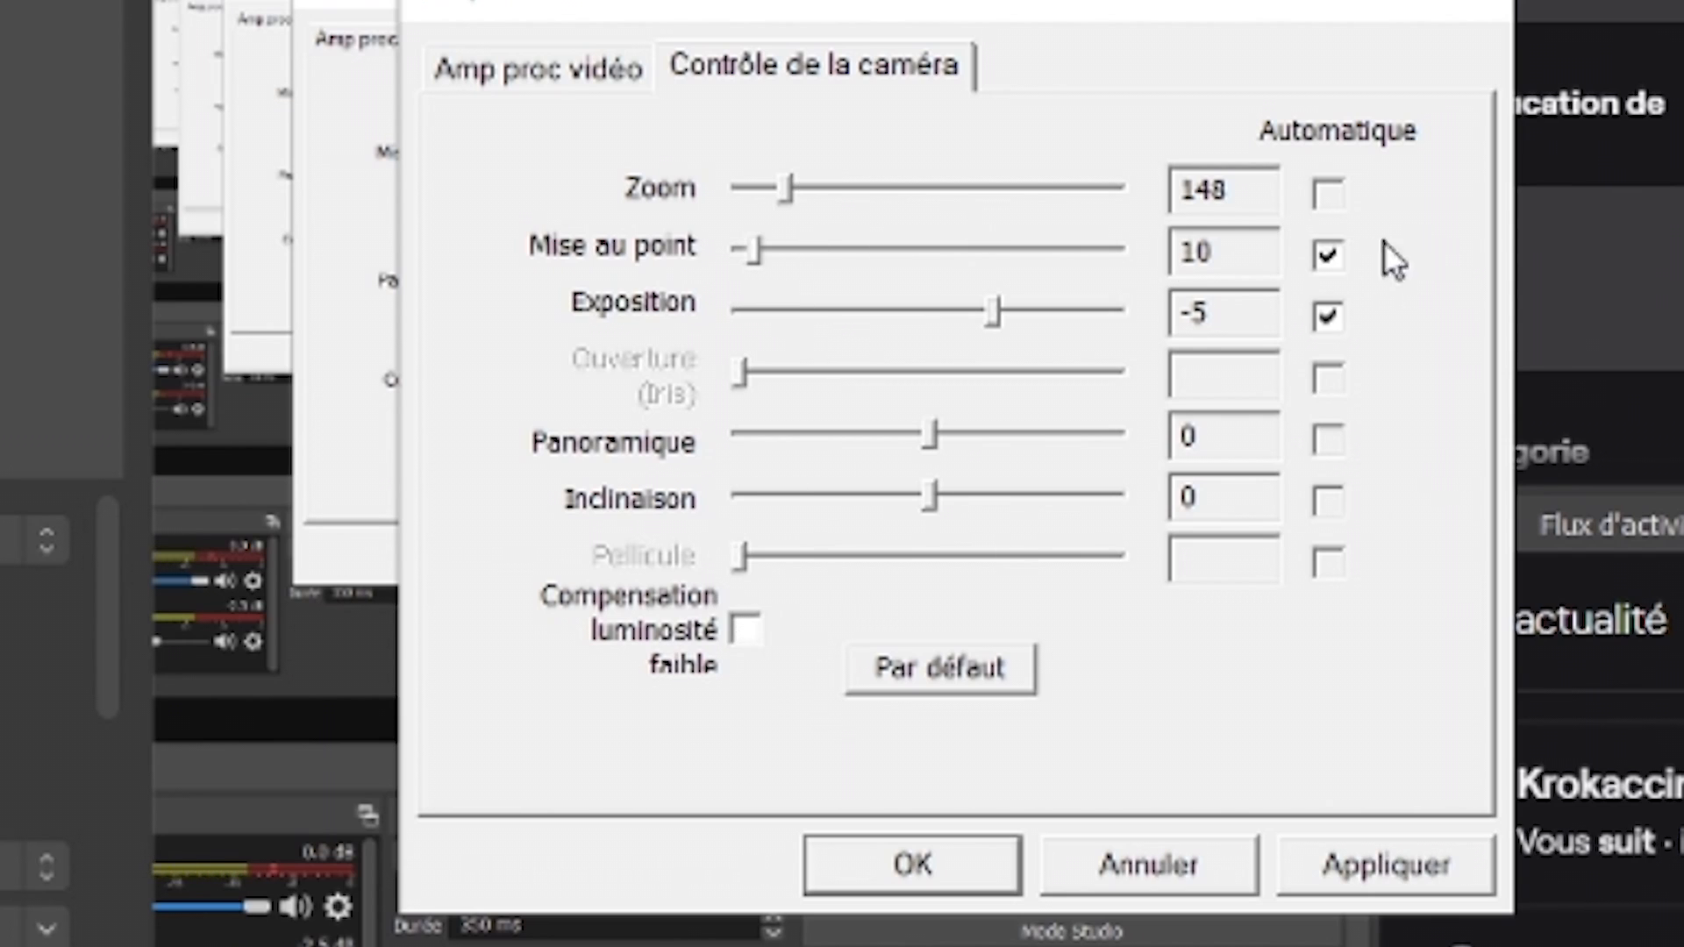
click(1326, 316)
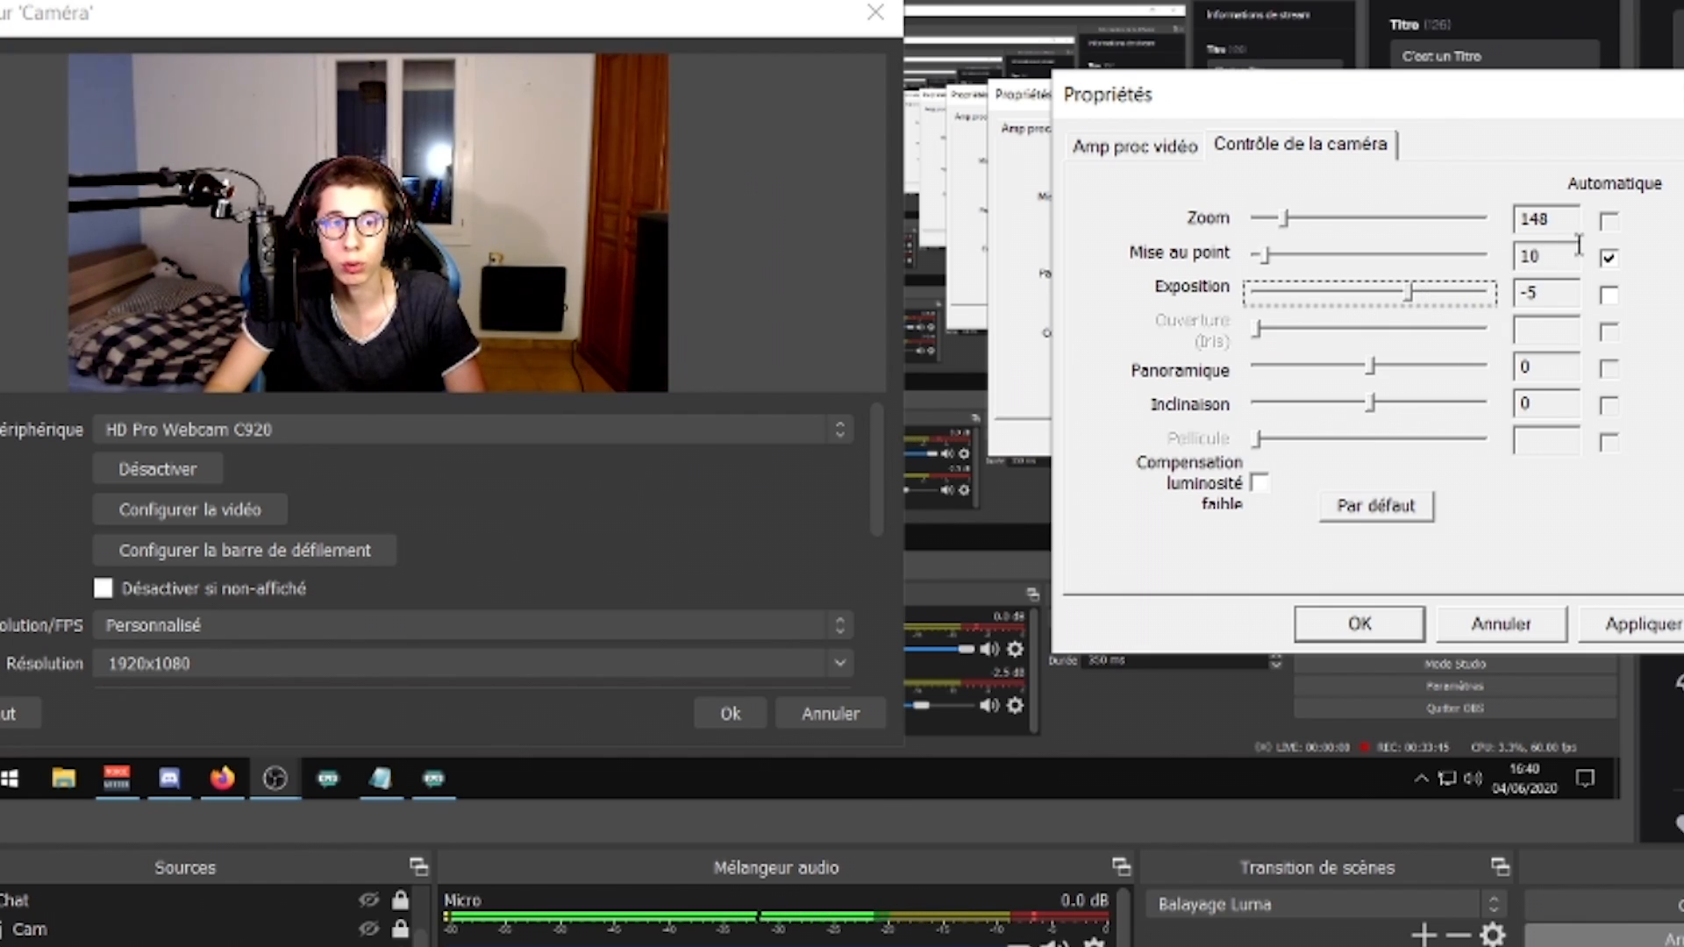
click(1607, 259)
drag(1266, 255, 1298, 256)
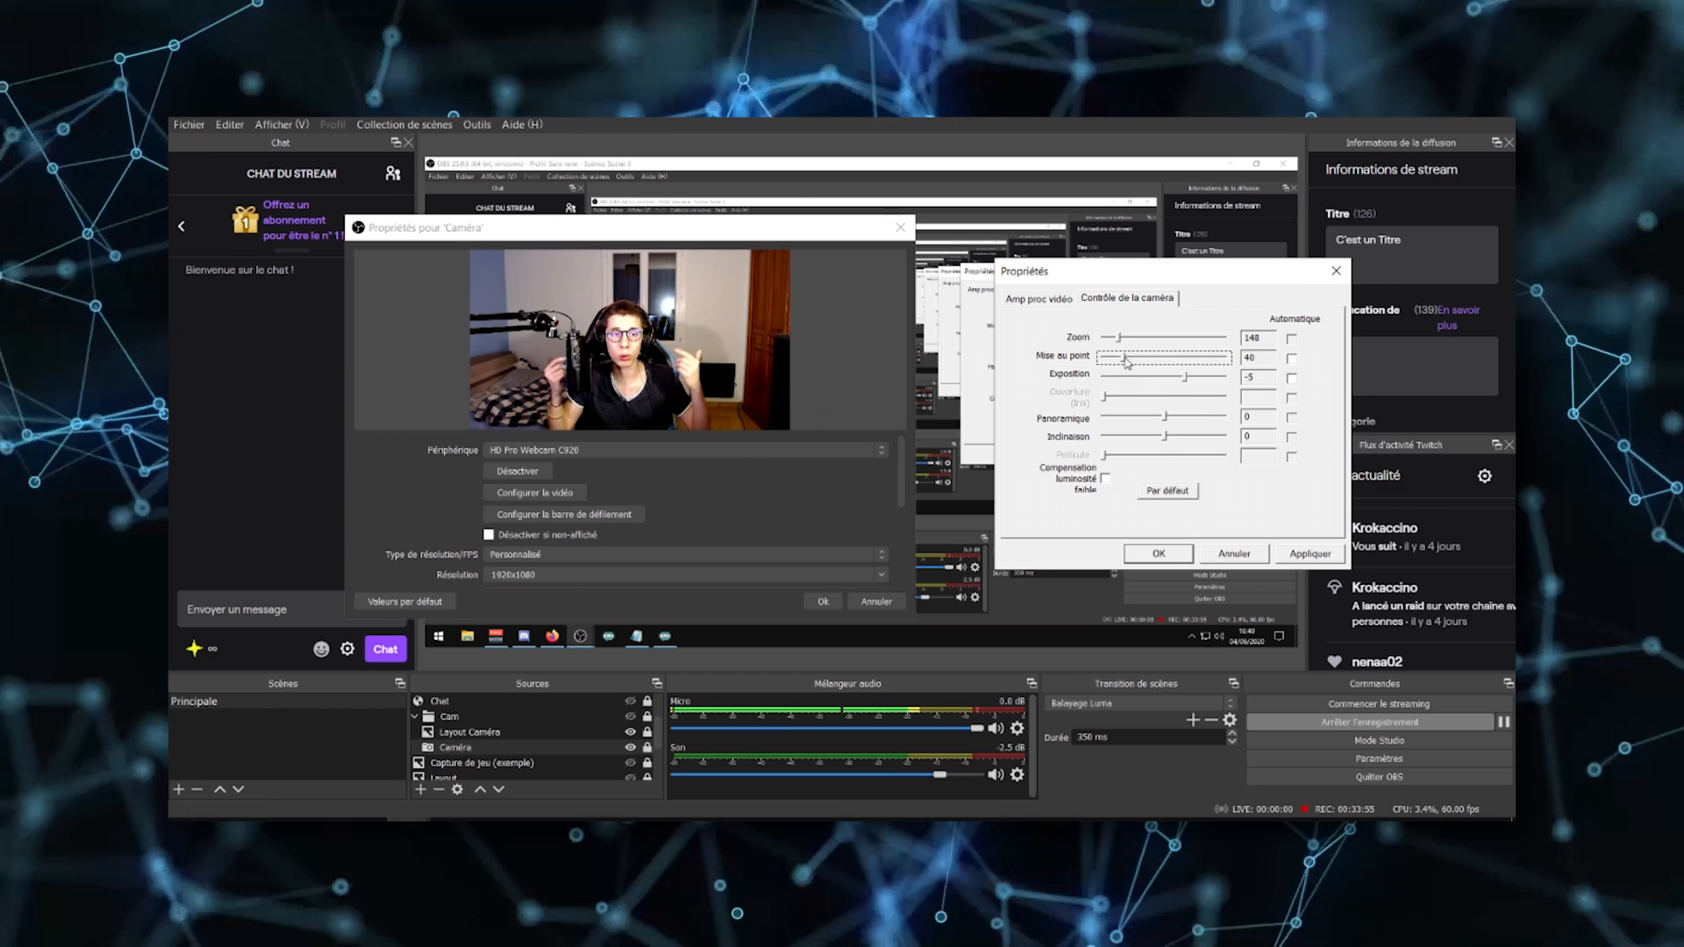
drag(1118, 339, 1124, 340)
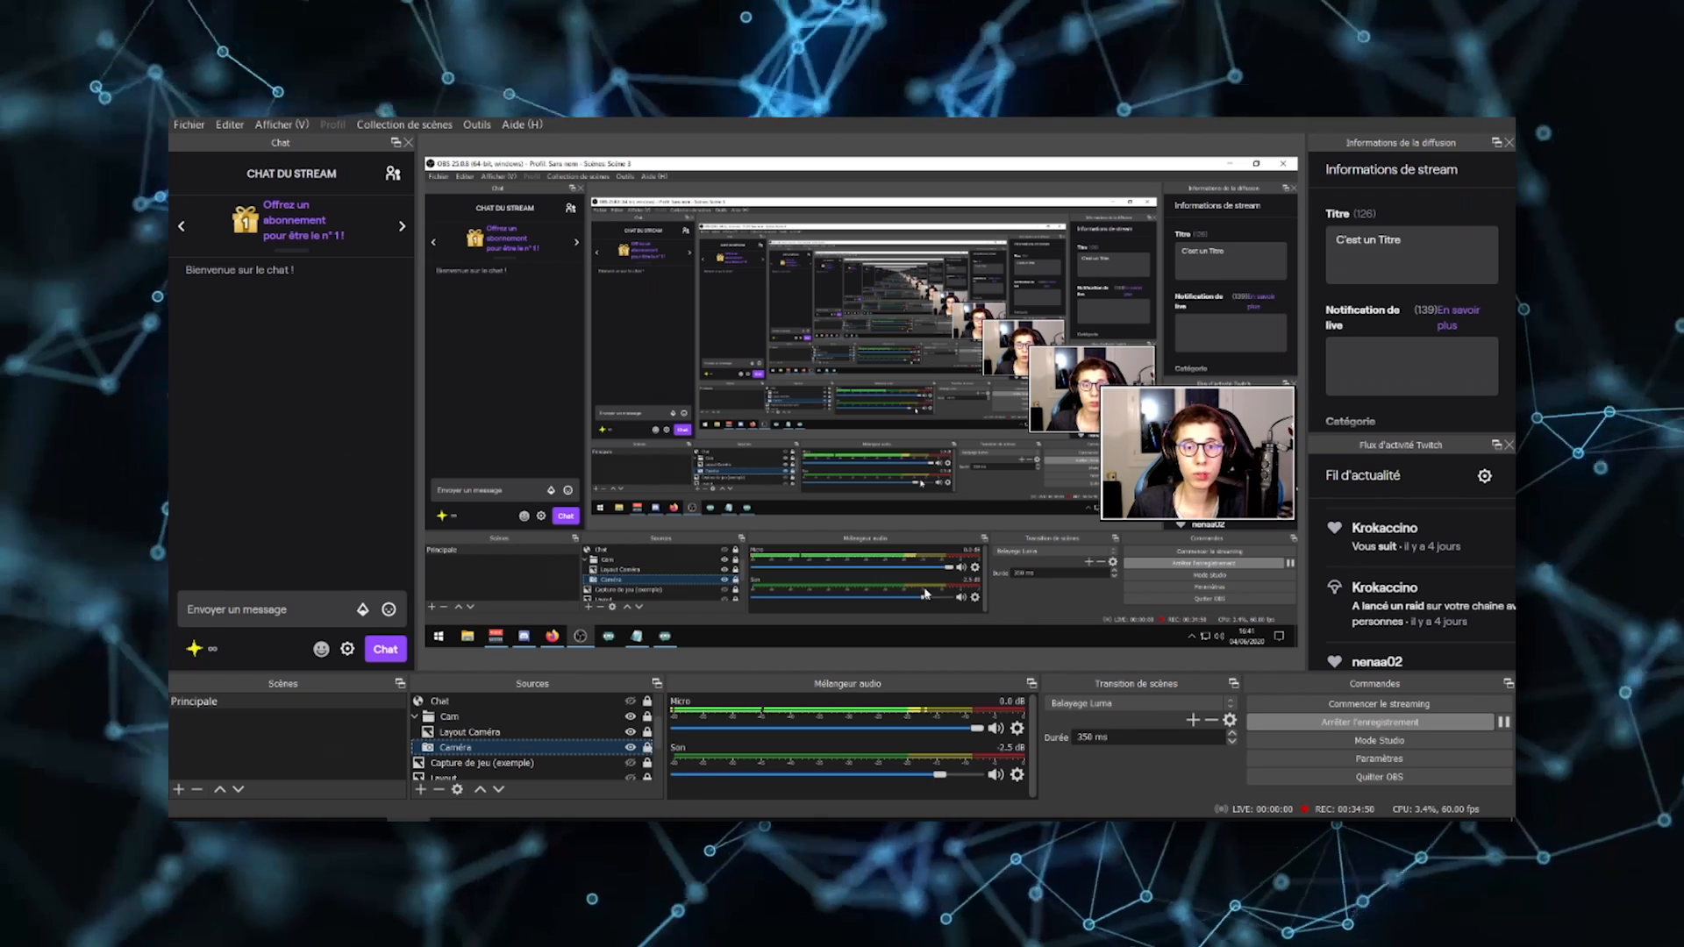
Edit the Caméra source's transformation and fine-tune its left crop (Rogner À gauche) in small increments around 552.
right_click(467, 749)
mouse_move(526, 558)
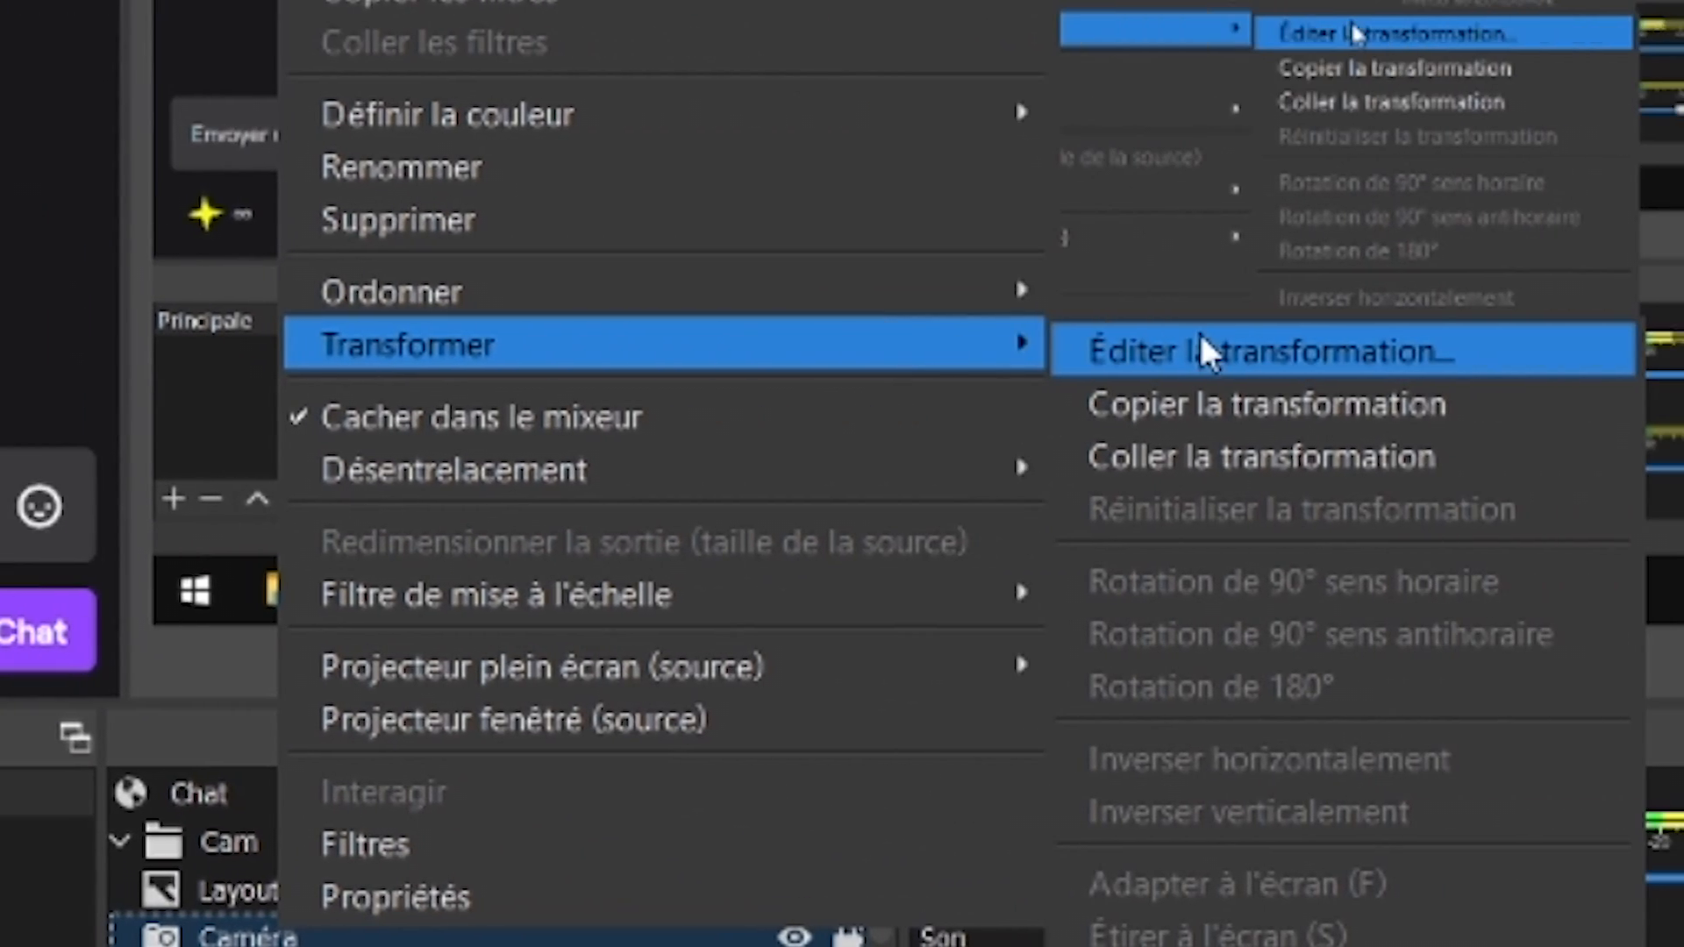
click(1202, 349)
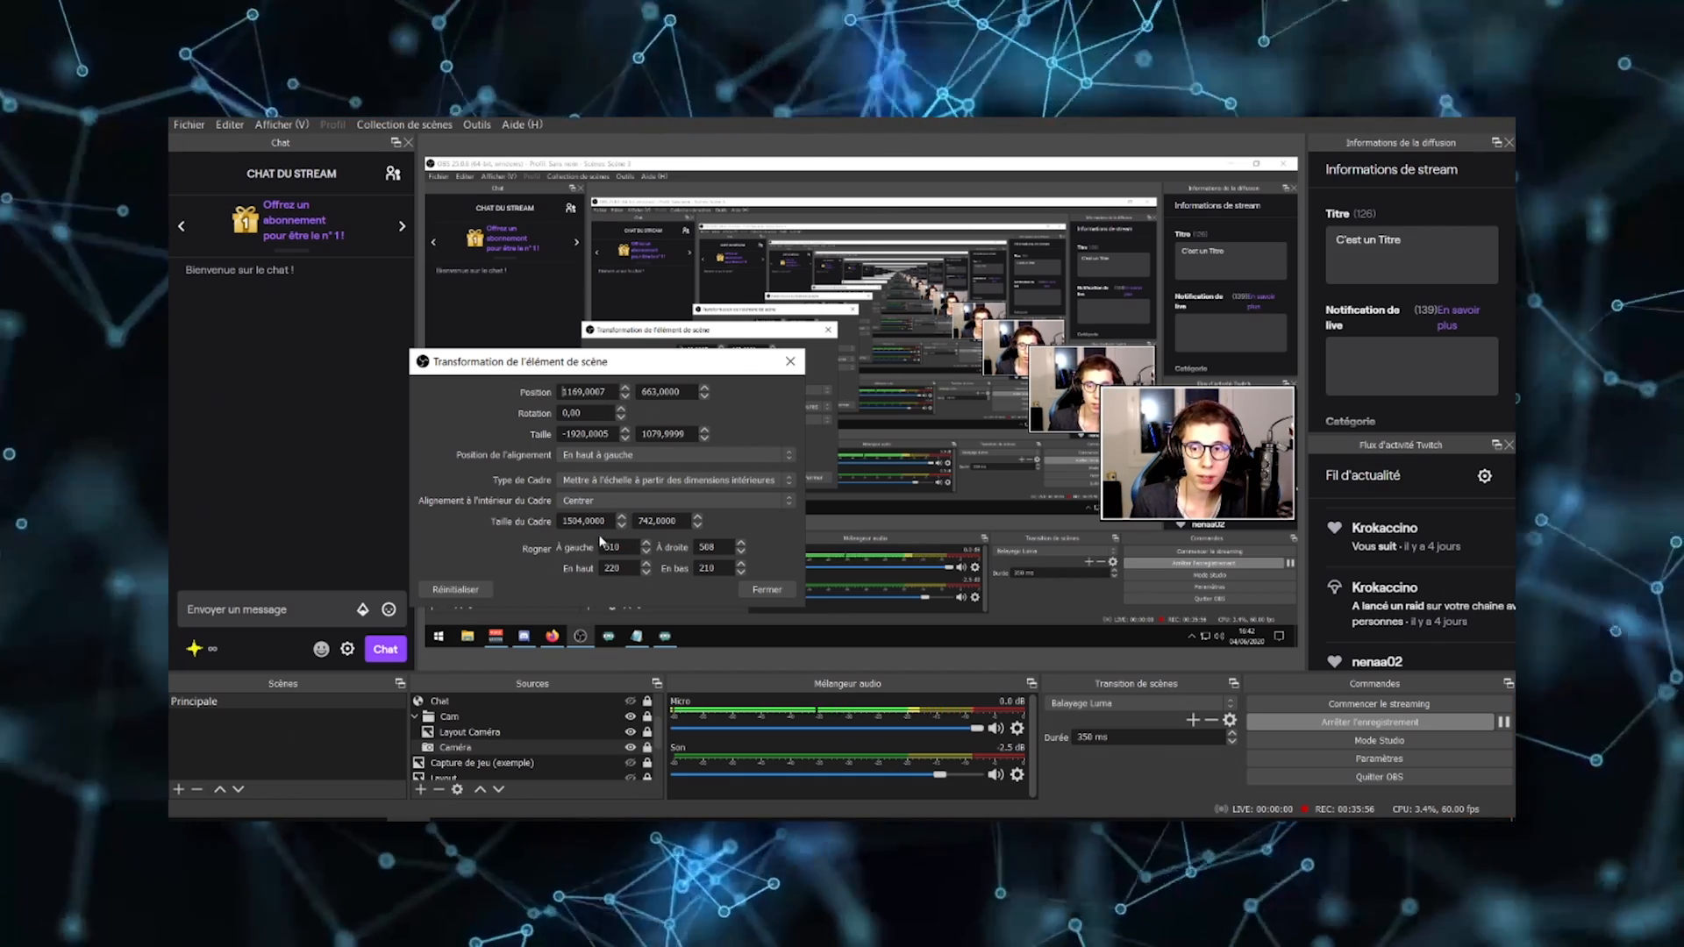
click(646, 542)
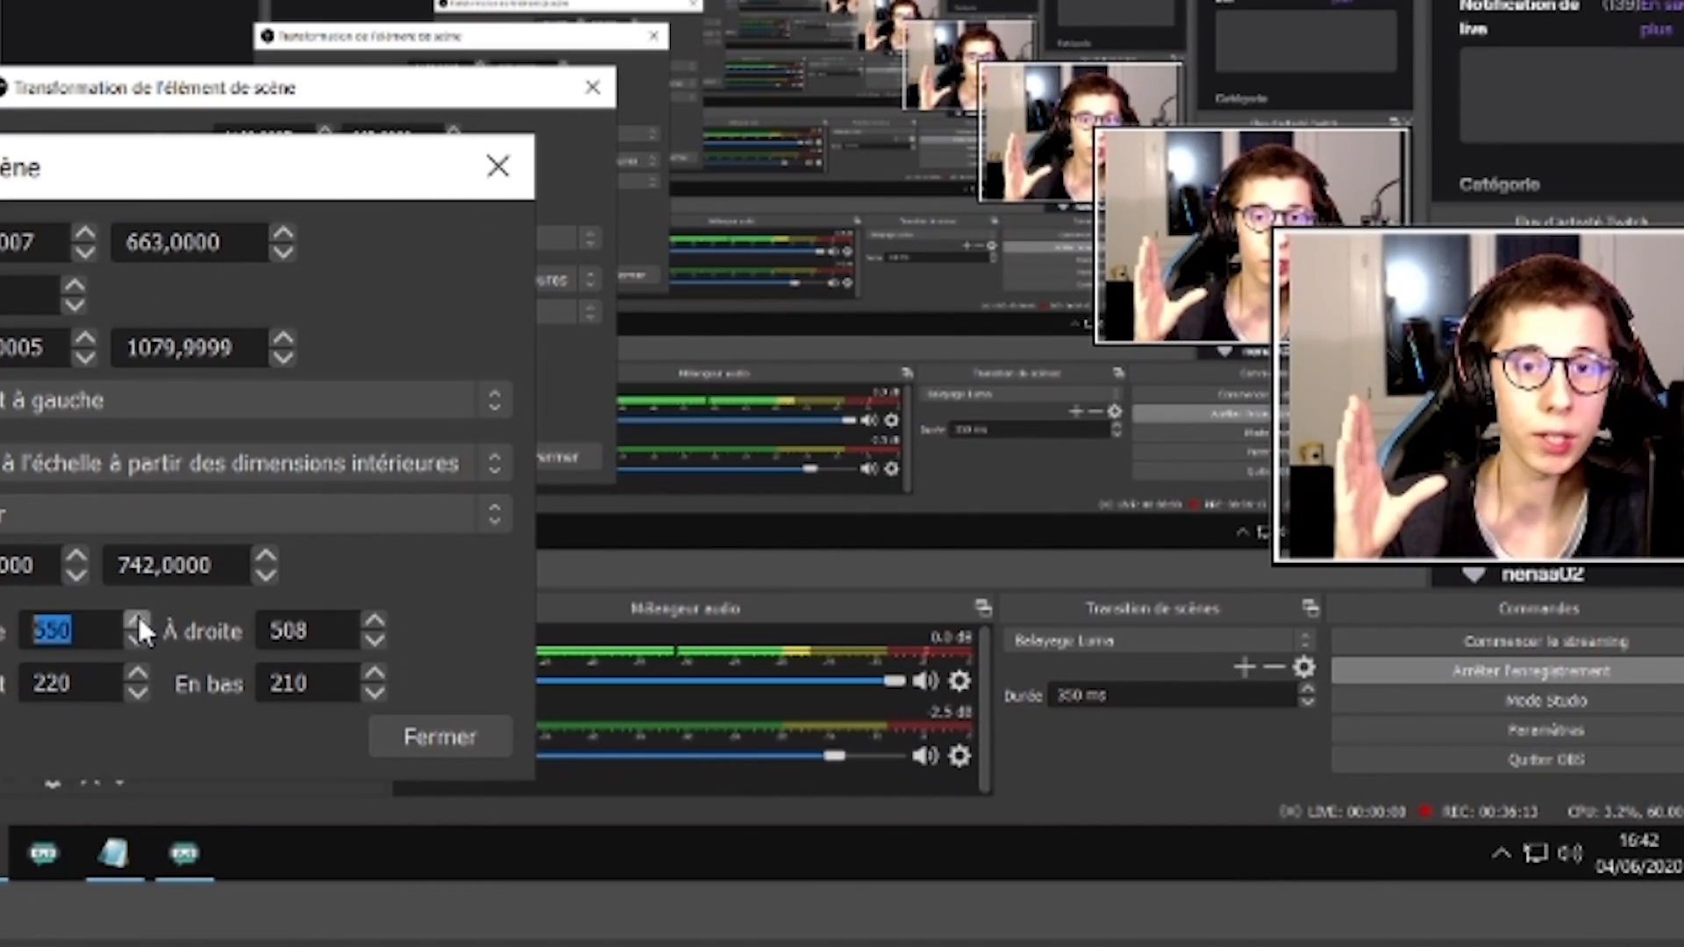
click(137, 620)
click(136, 620)
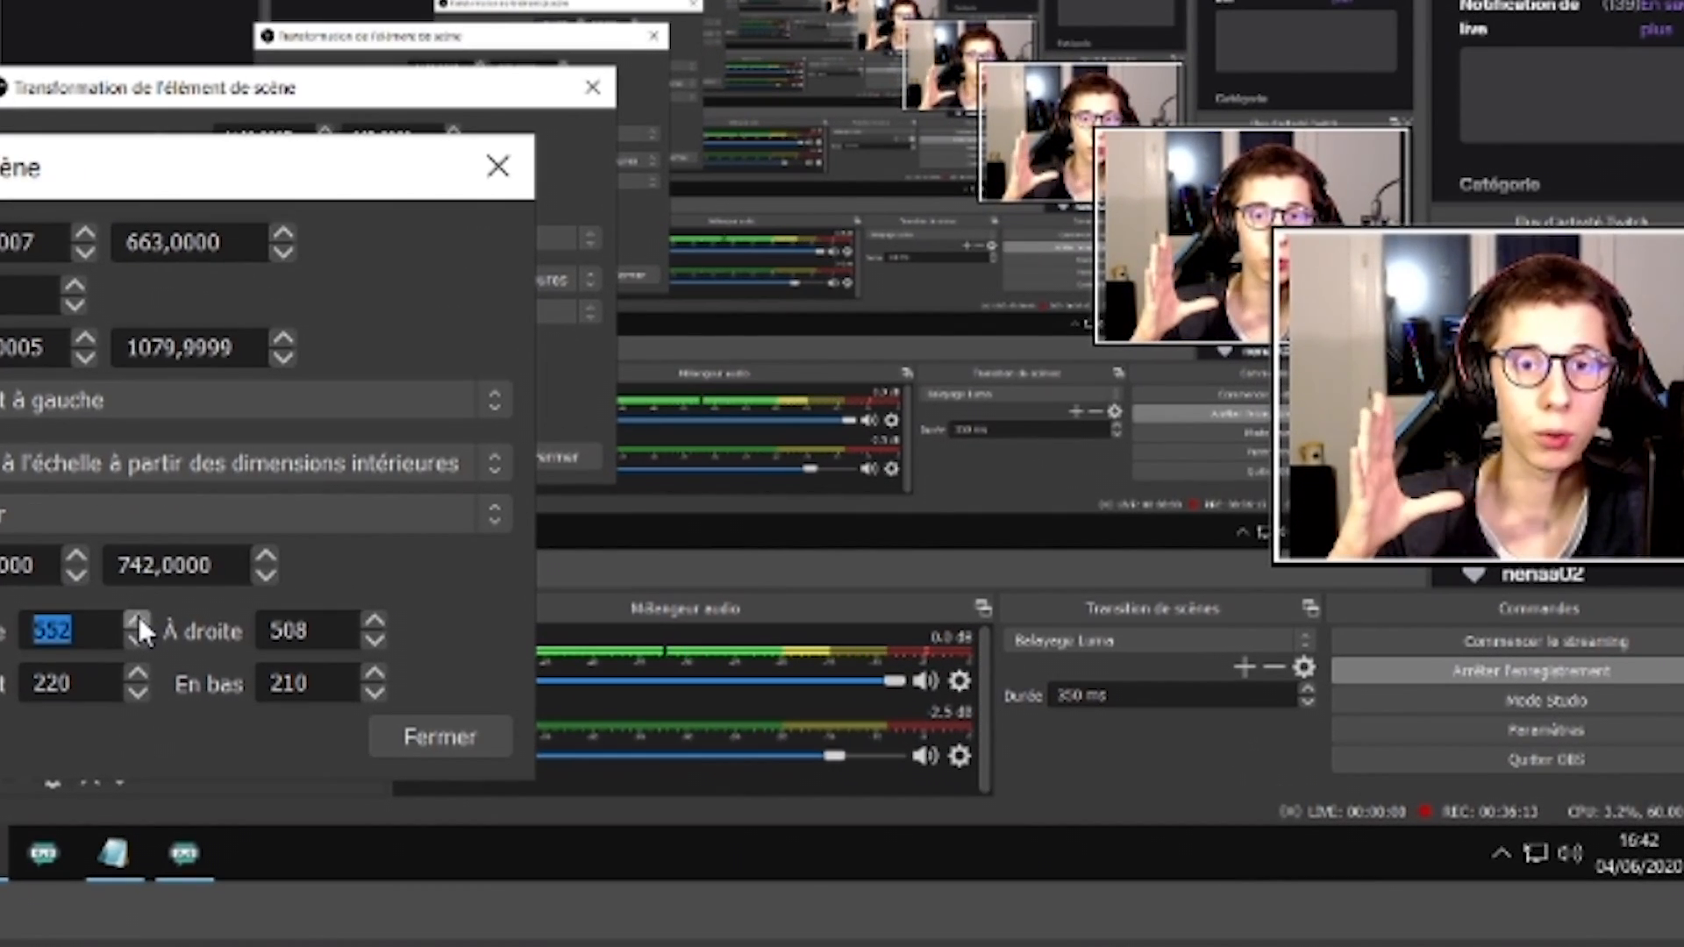
click(137, 620)
click(137, 620)
click(137, 620)
click(137, 620)
click(137, 621)
click(135, 641)
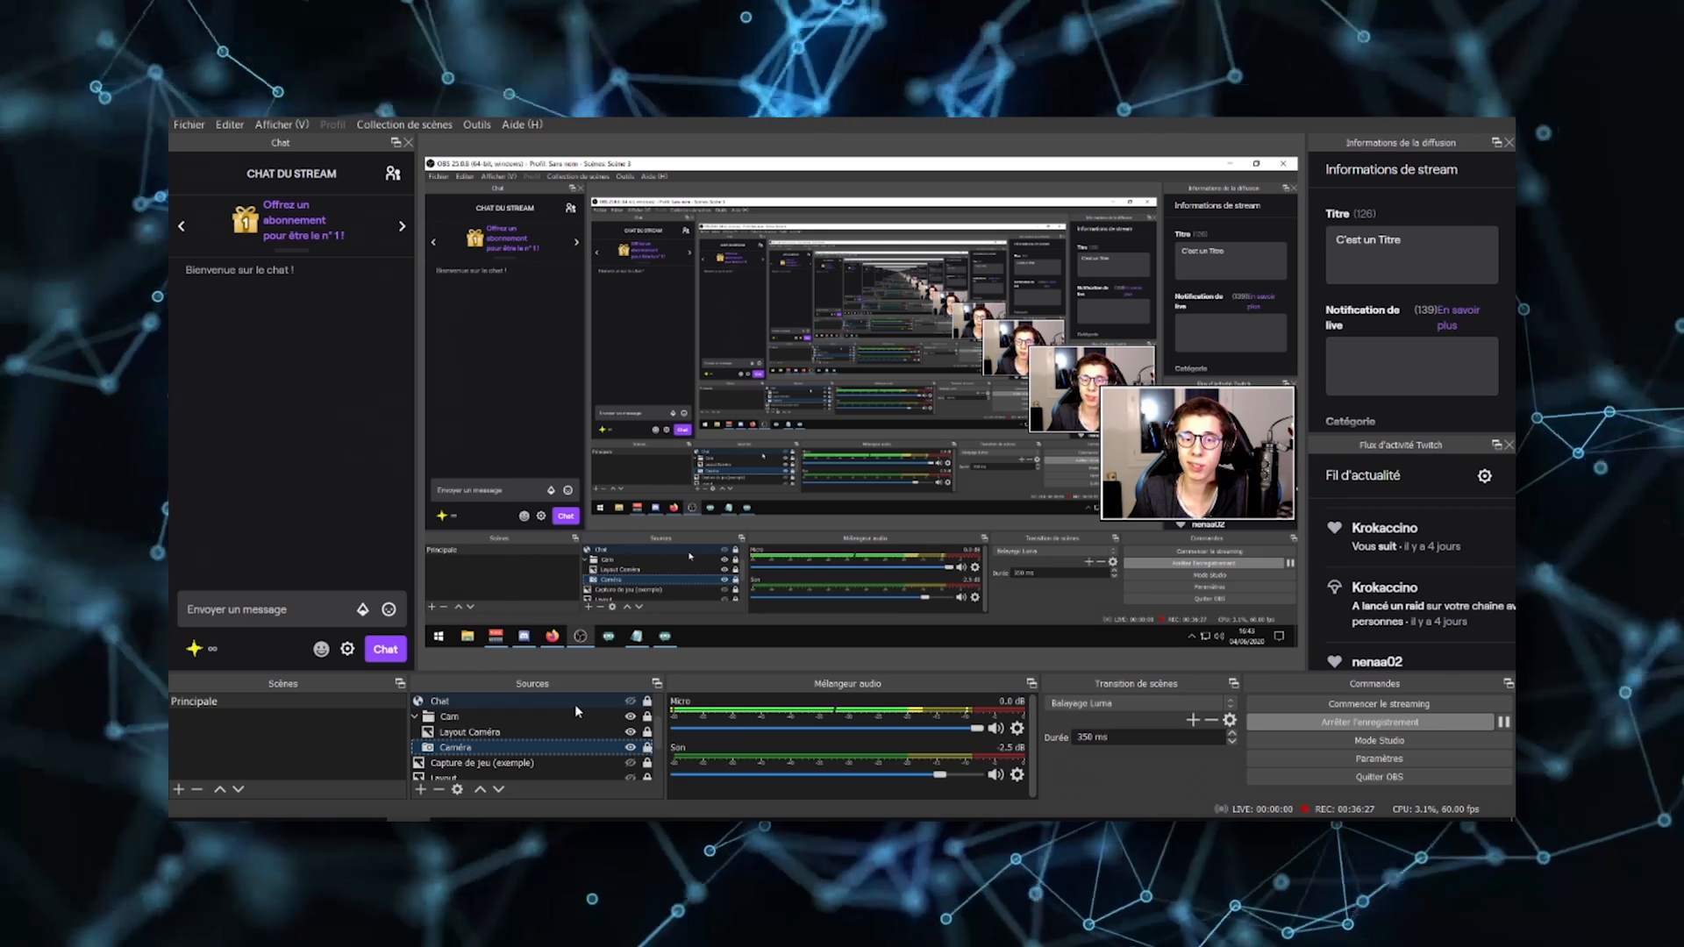
Reorder the sources so that Alertes is first and Chat sits directly below it.
scroll(556, 715, up, 1)
drag(487, 733, 472, 697)
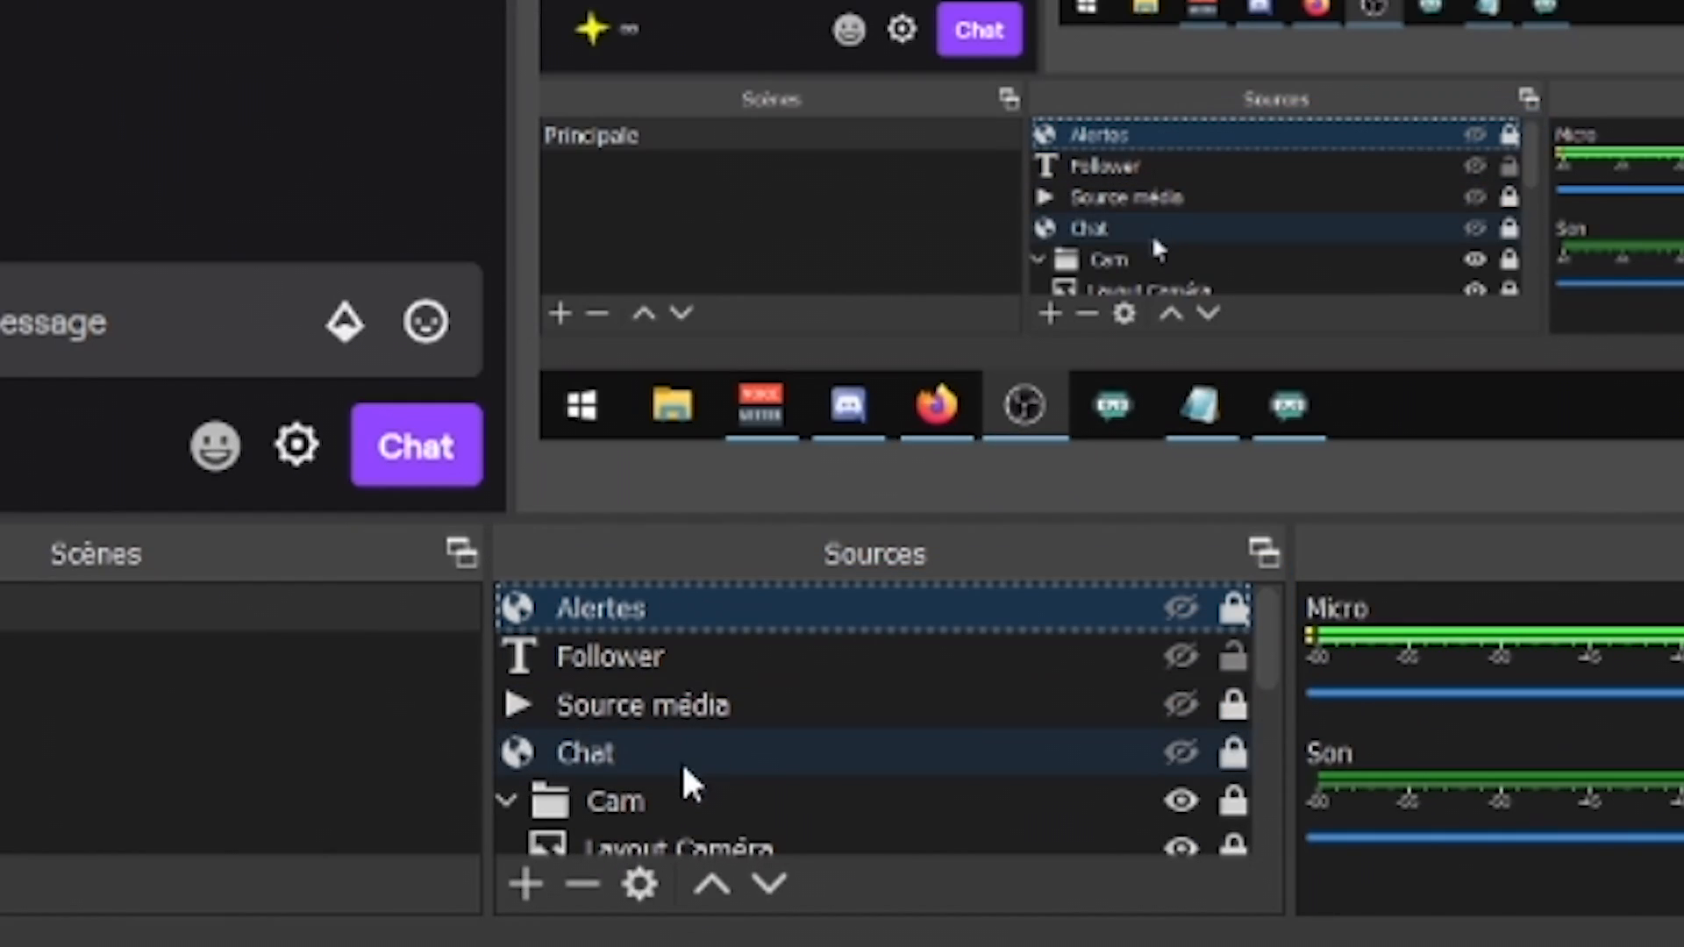
drag(683, 772, 699, 641)
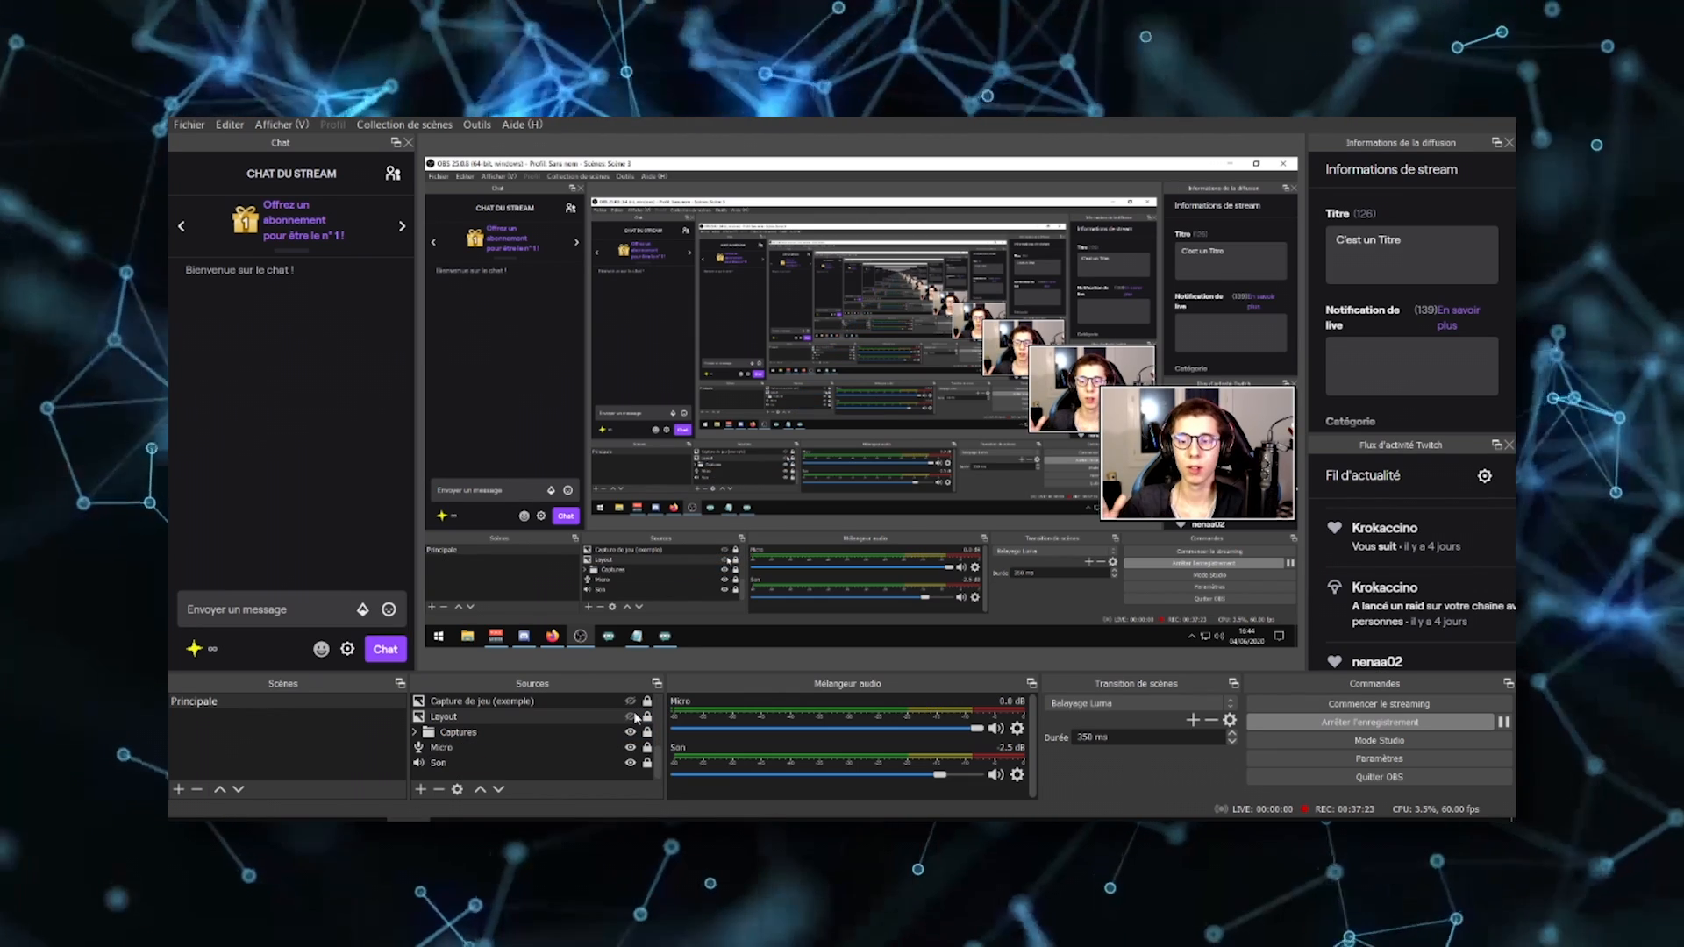
Show the Layout and Capture de jeu (exemple) sources and move the unlocked Cam group into the layout's webcam frame.
click(630, 716)
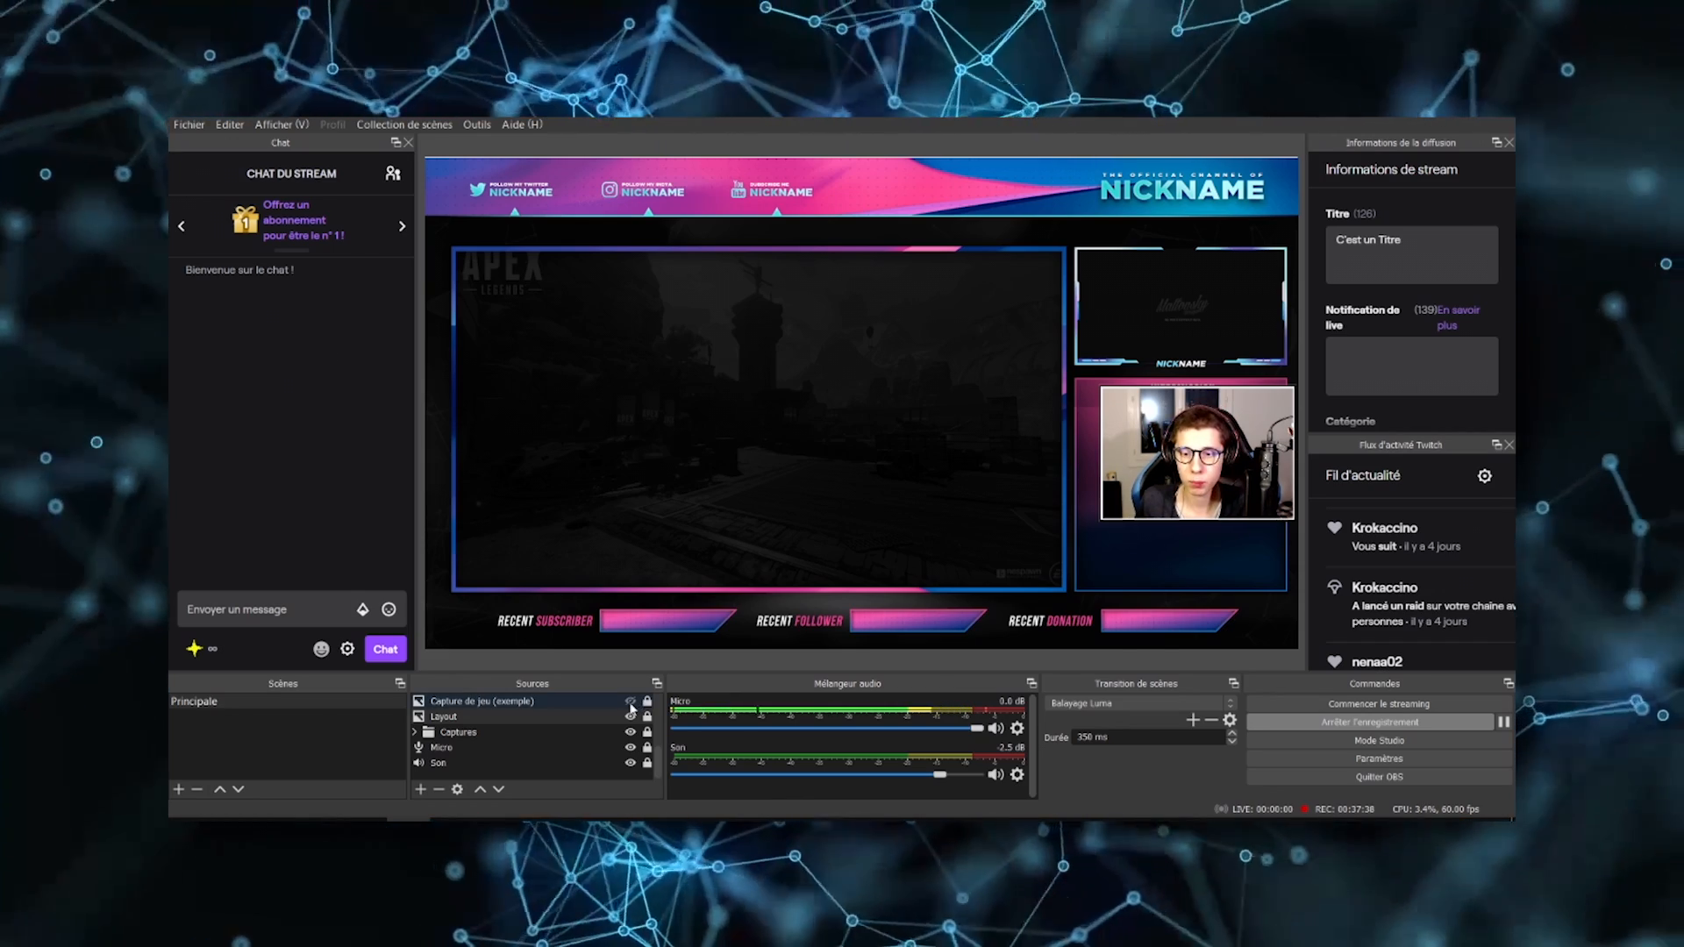
click(630, 701)
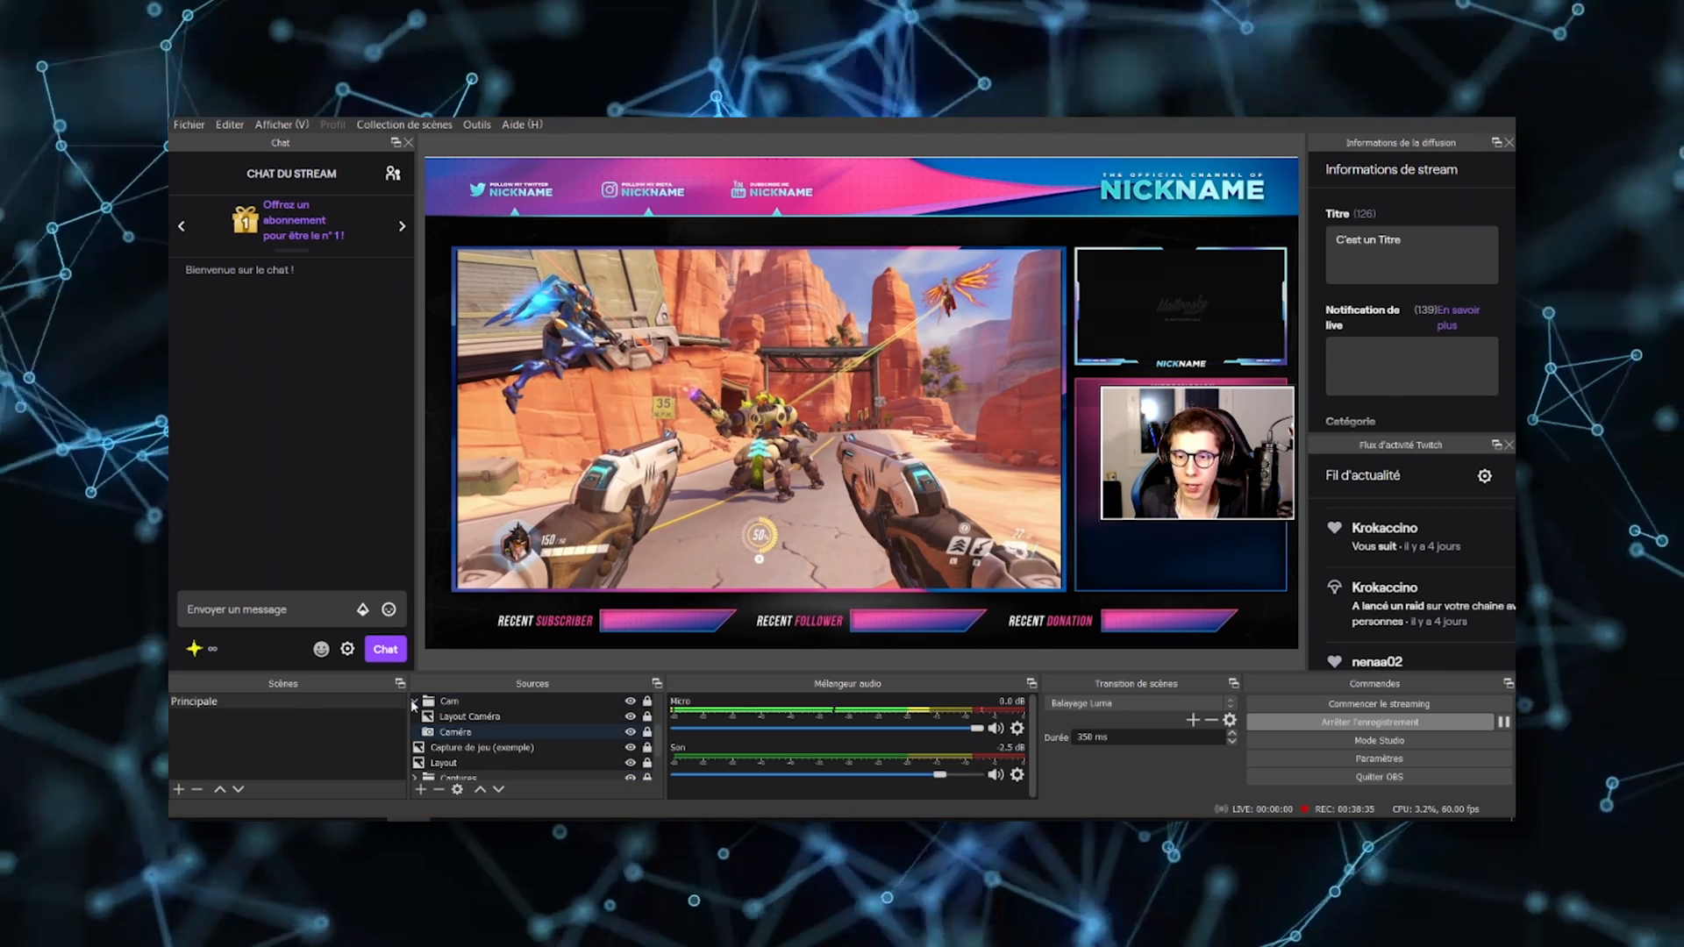
click(647, 703)
drag(1197, 453, 1181, 303)
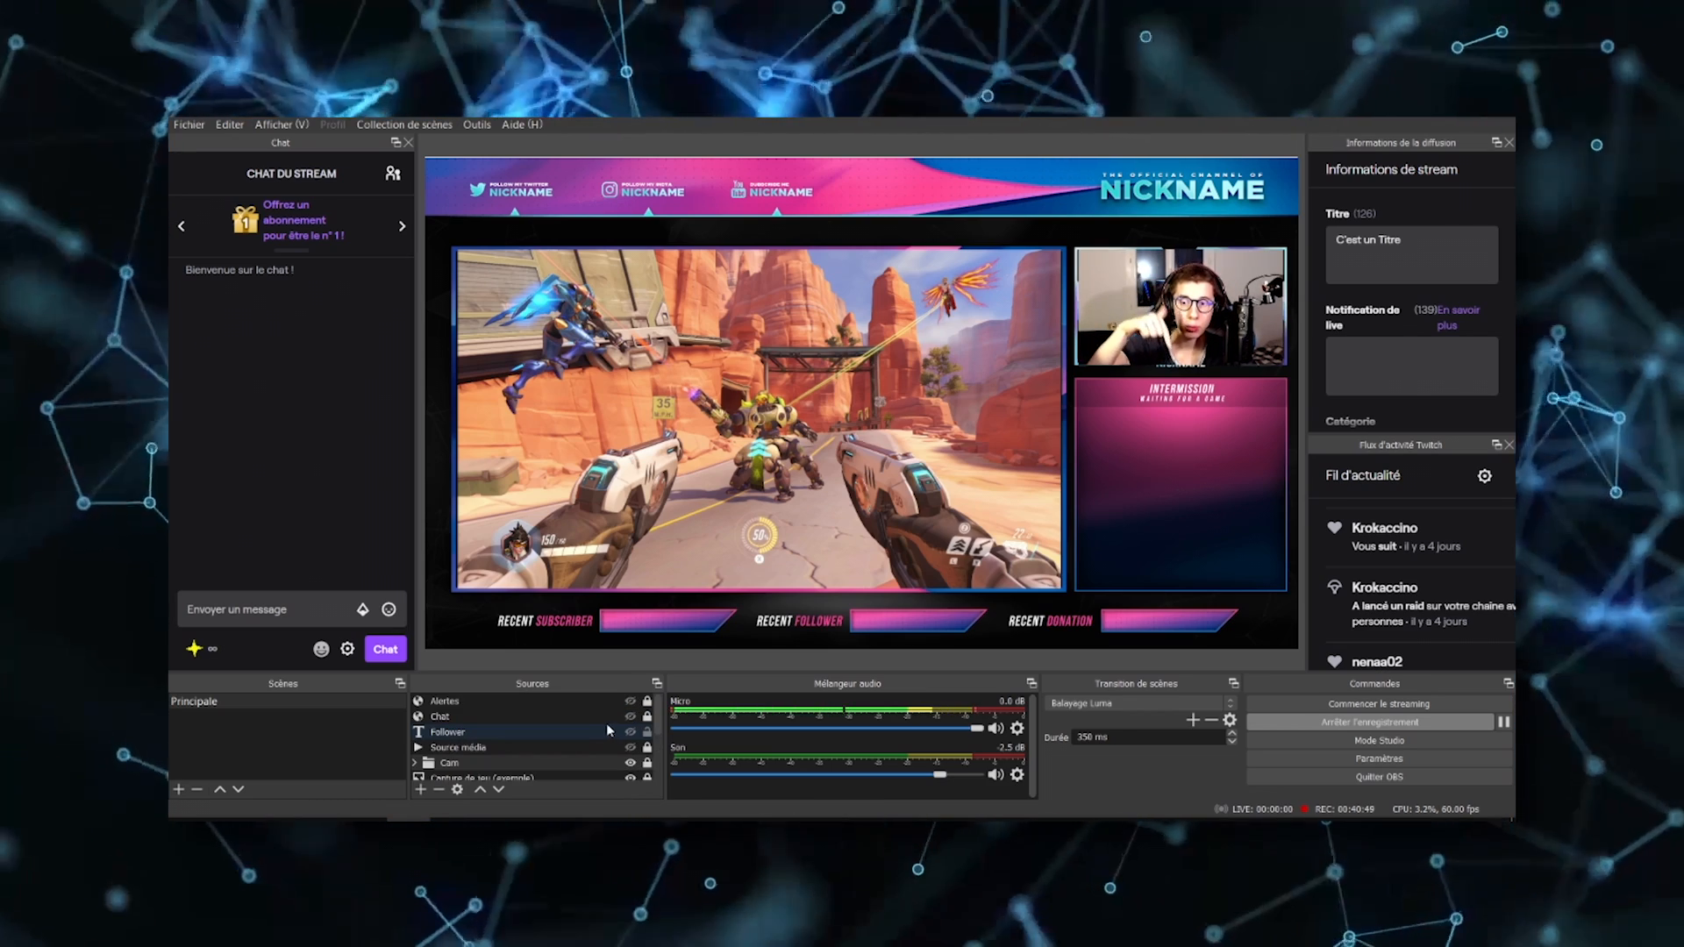
Select the Chat source and send a series of short test messages in the stream chat, such as "qdsd" and "sdq".
click(605, 719)
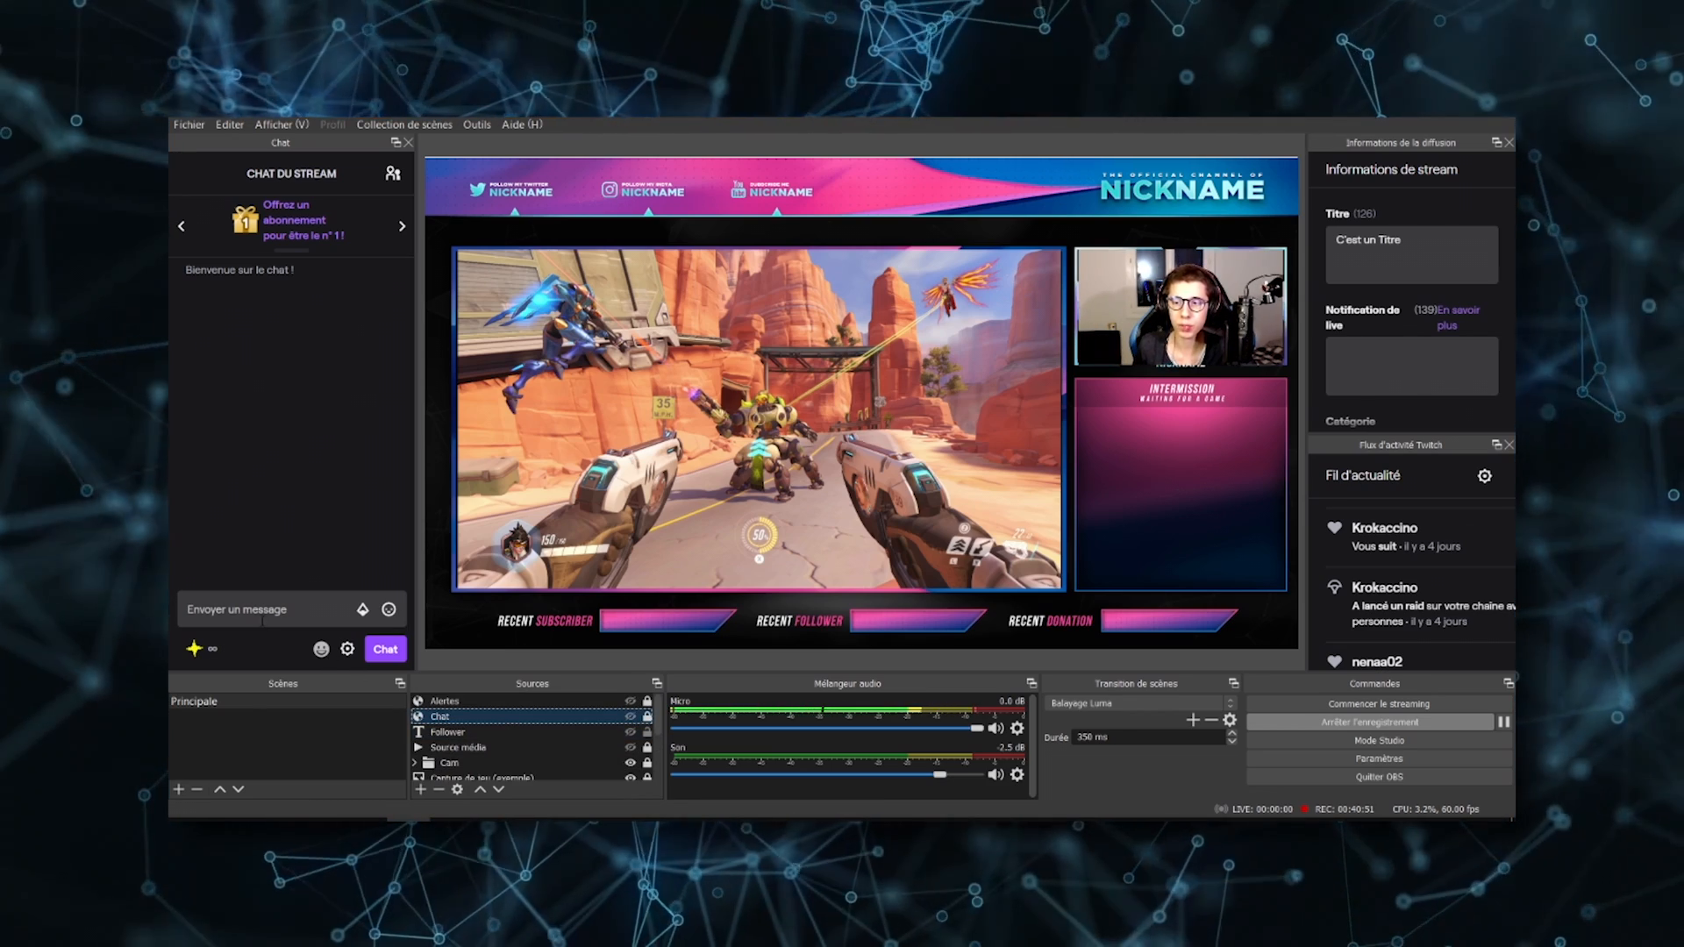
click(266, 611)
text(qdsd)
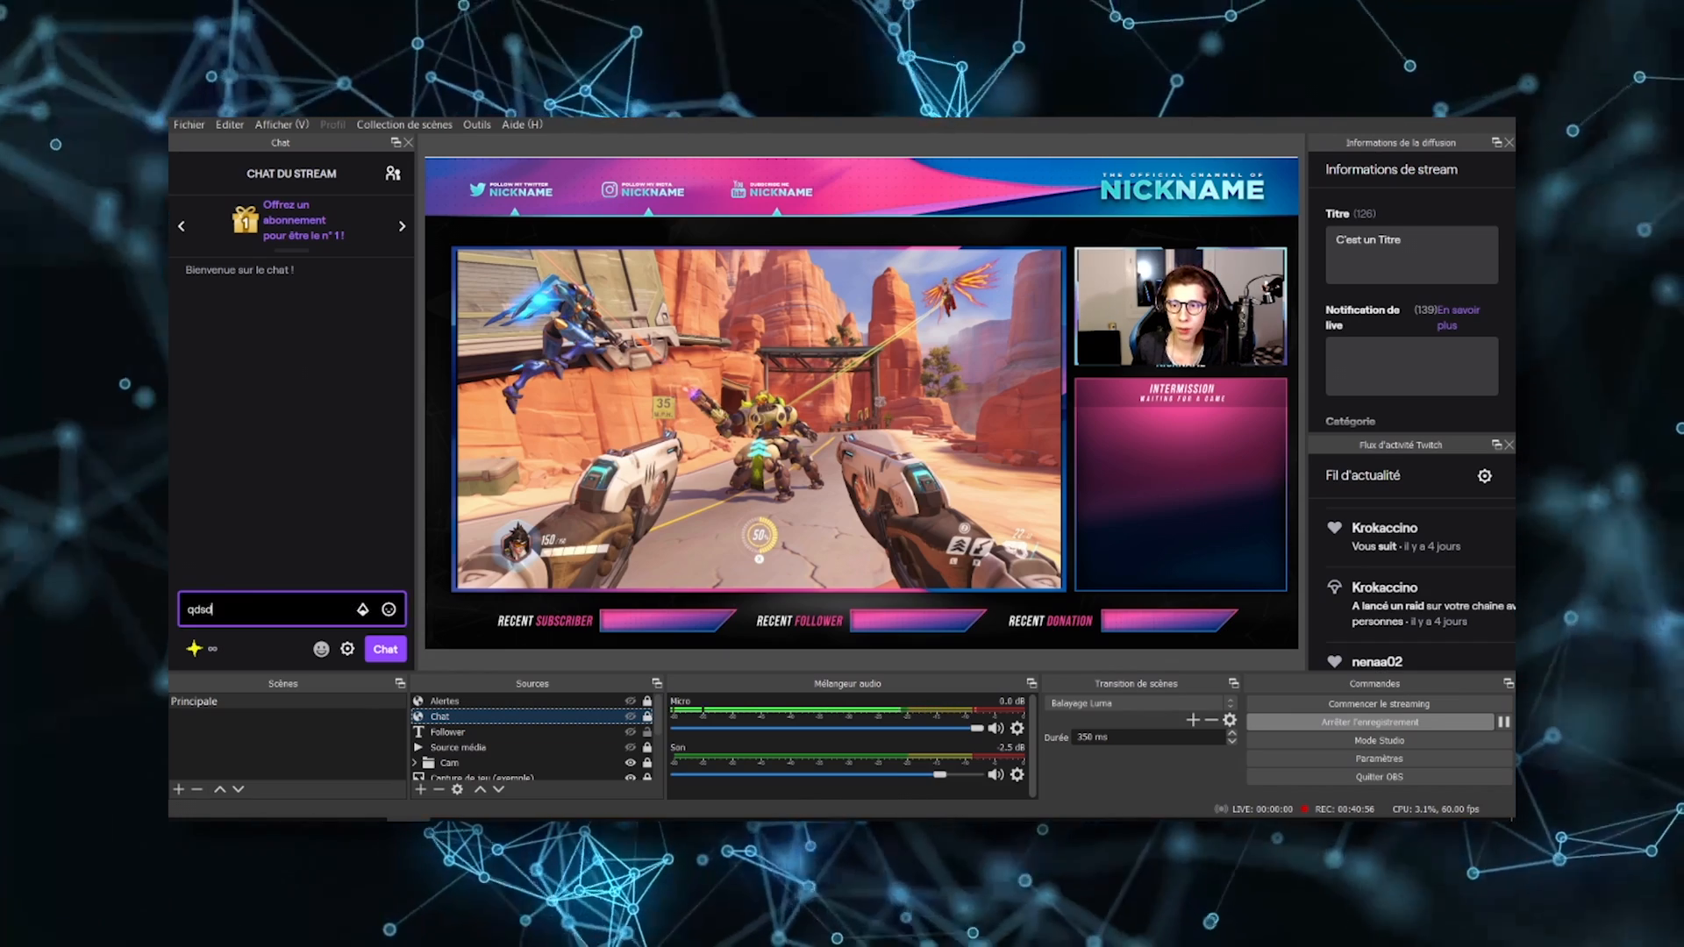
key(Return)
text(sdq)
key(Return)
text(s q sd sq dsq dq dsq)
key(Return)
text(dq)
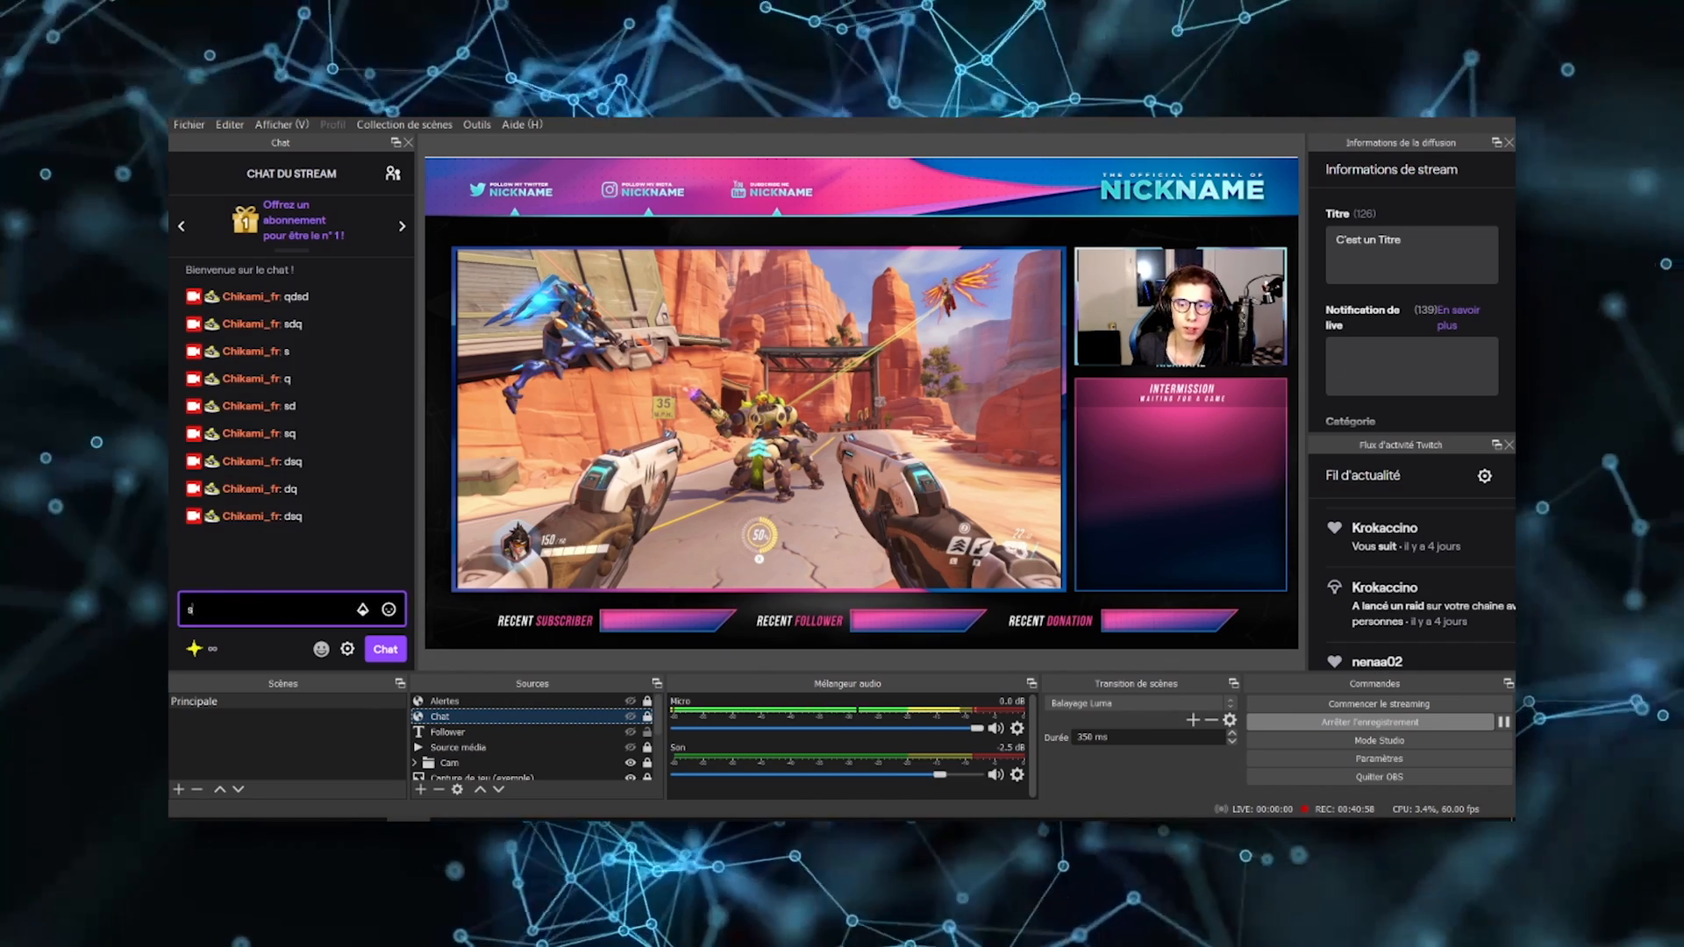
key(Return)
text(sdq)
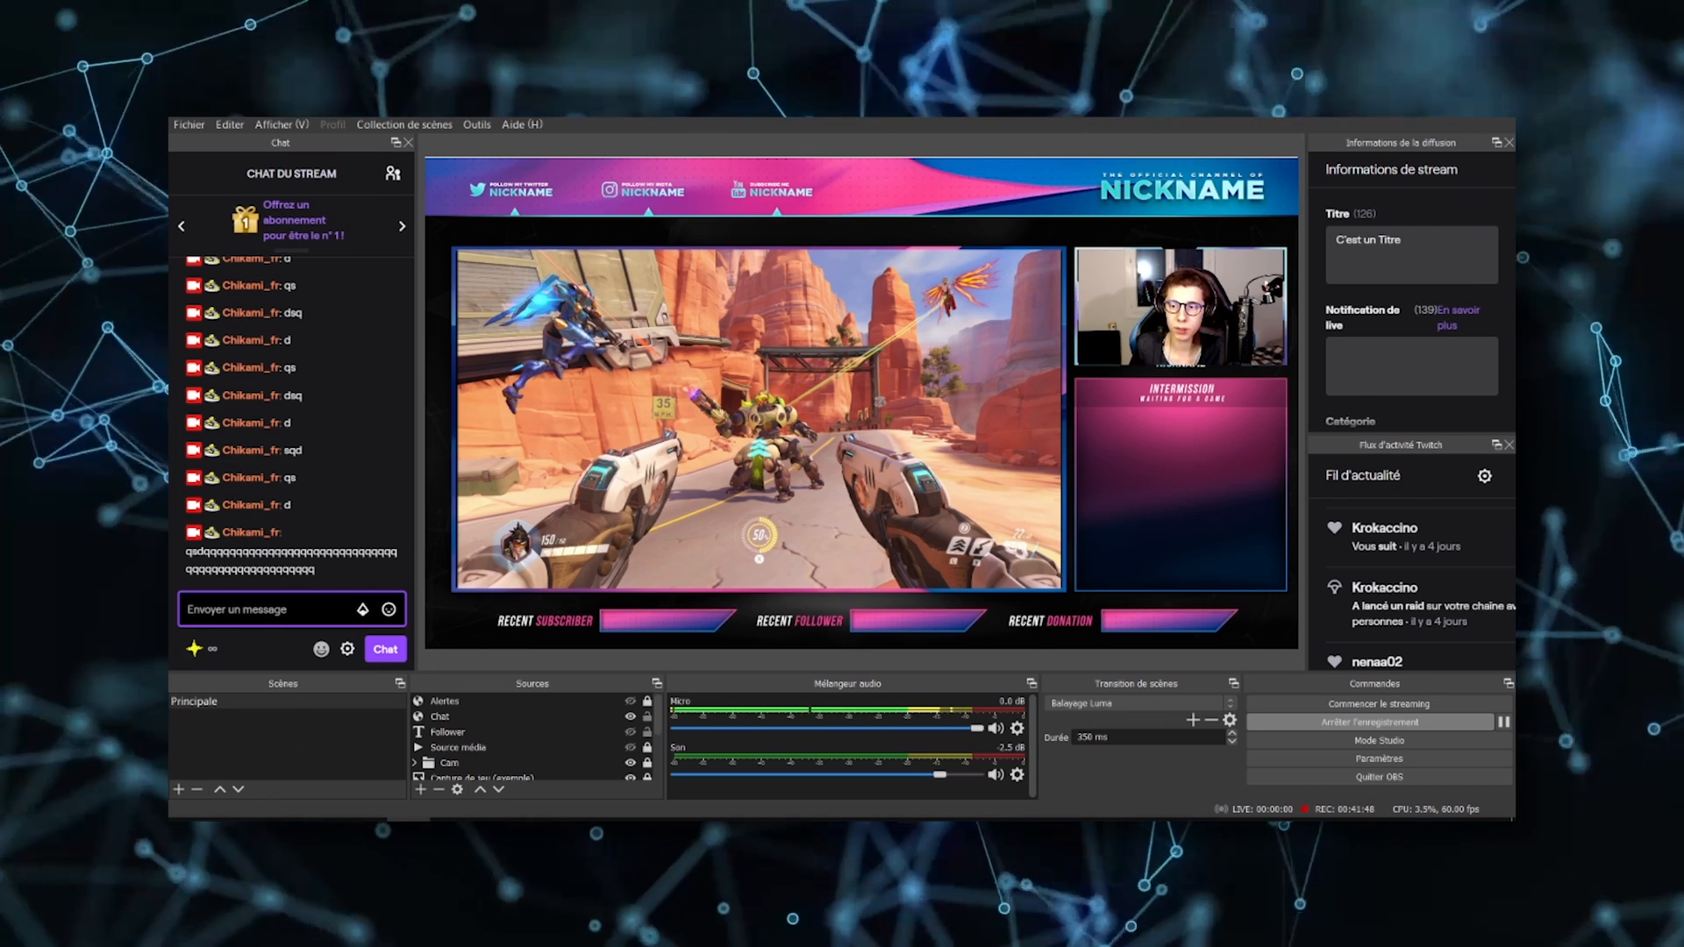
text(dddddddddddddddddd)
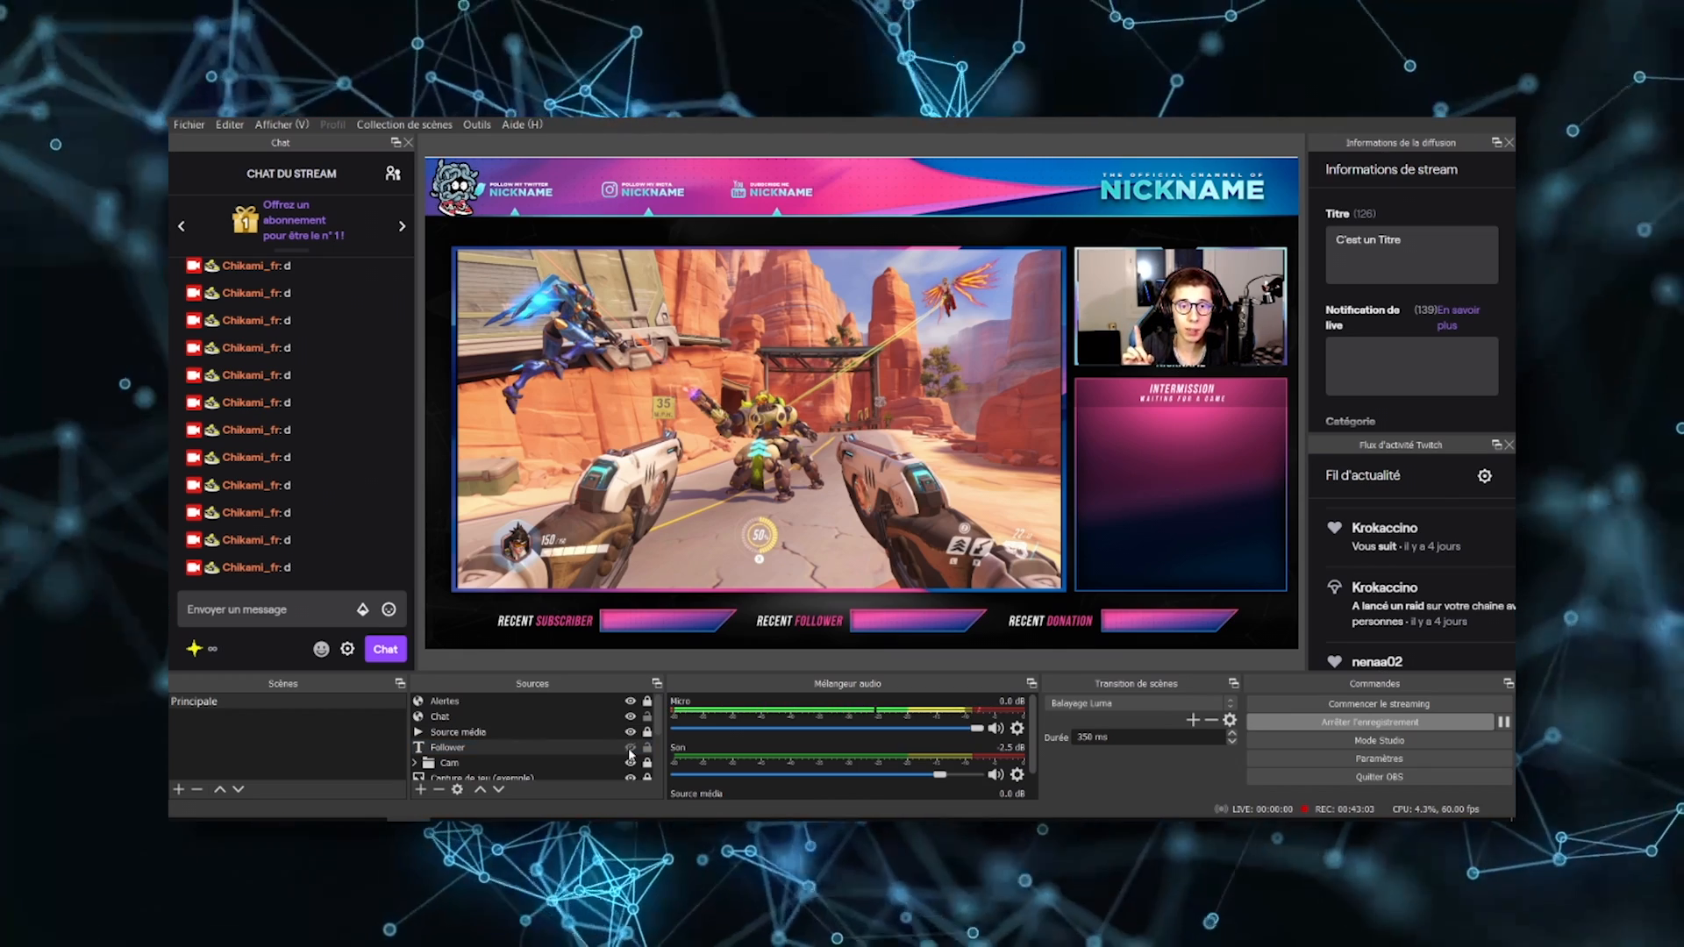
Show the Follower text source over the layout.
click(630, 748)
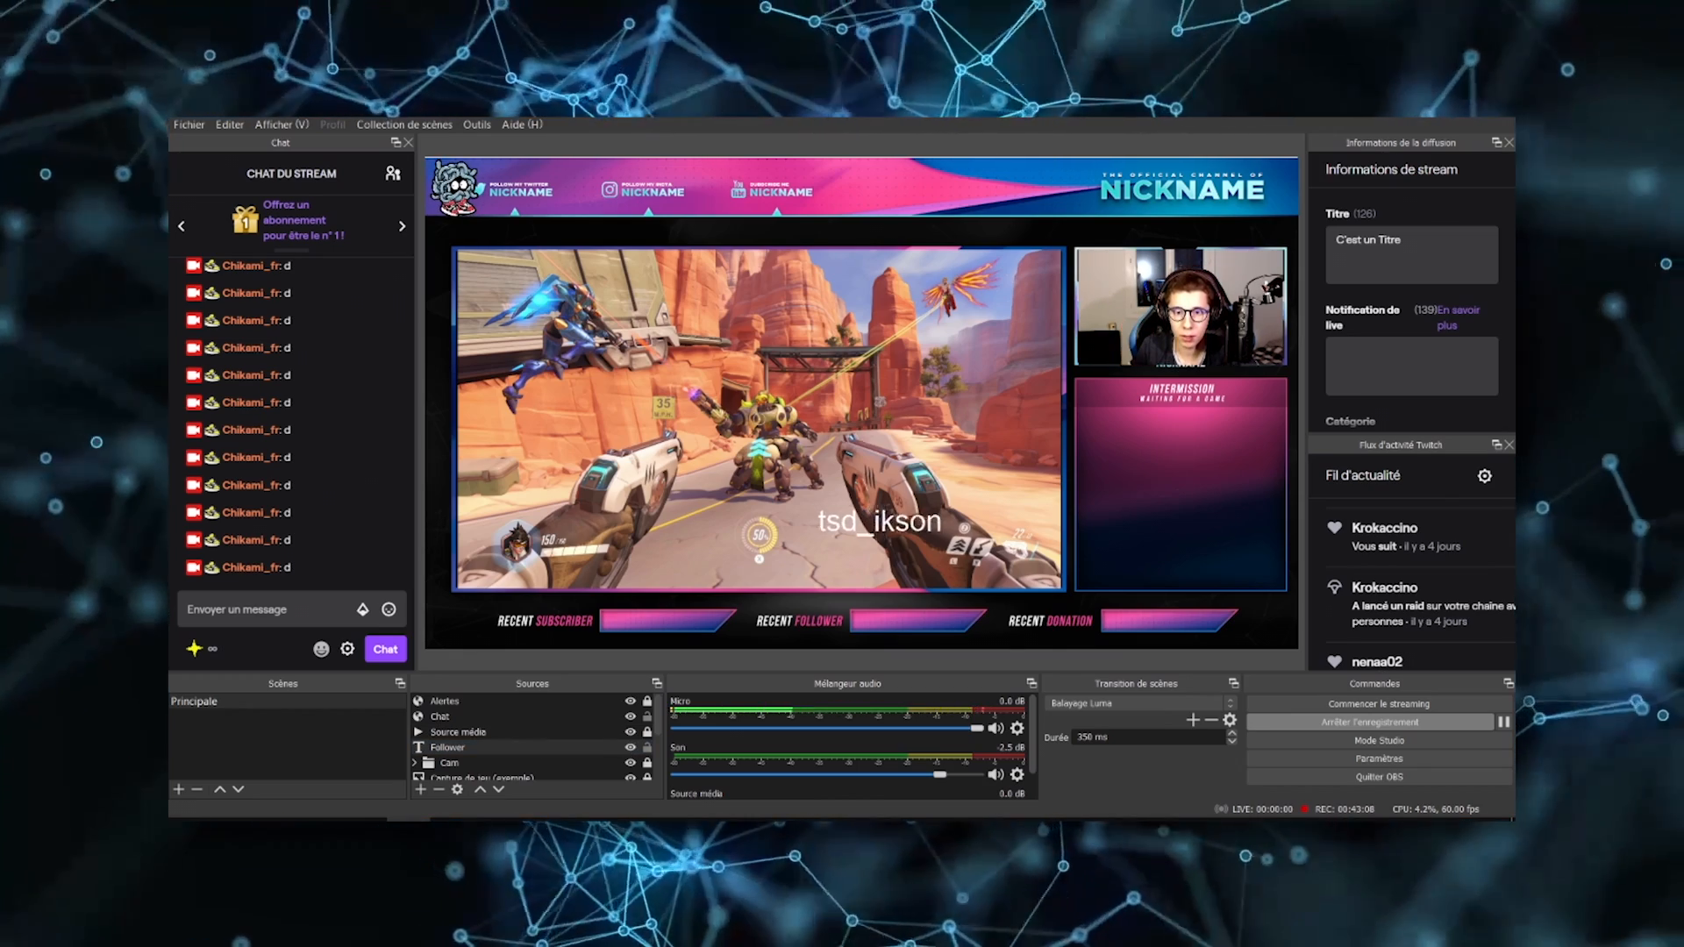